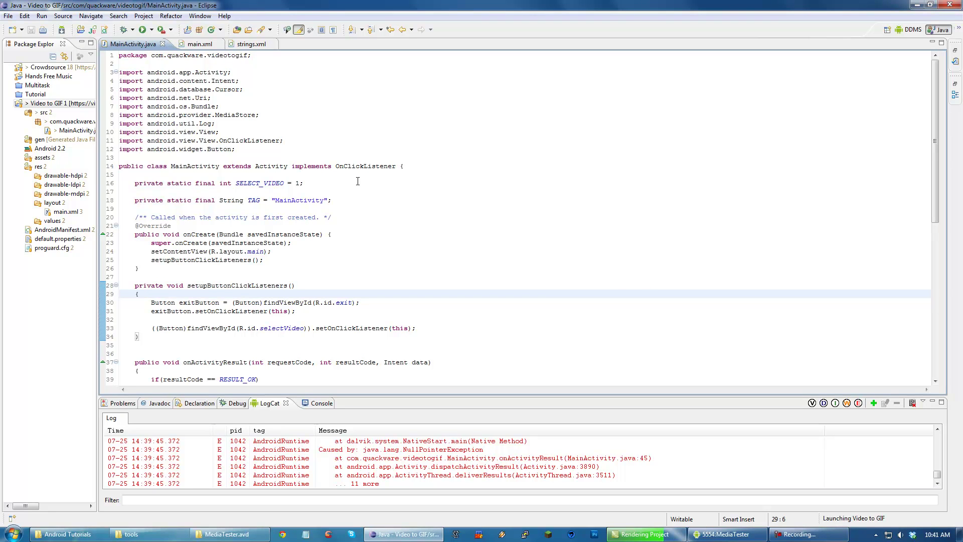
# Step: Add a readFromFile(path) call on a new line after the getPath line
pyautogui.click(360, 180)
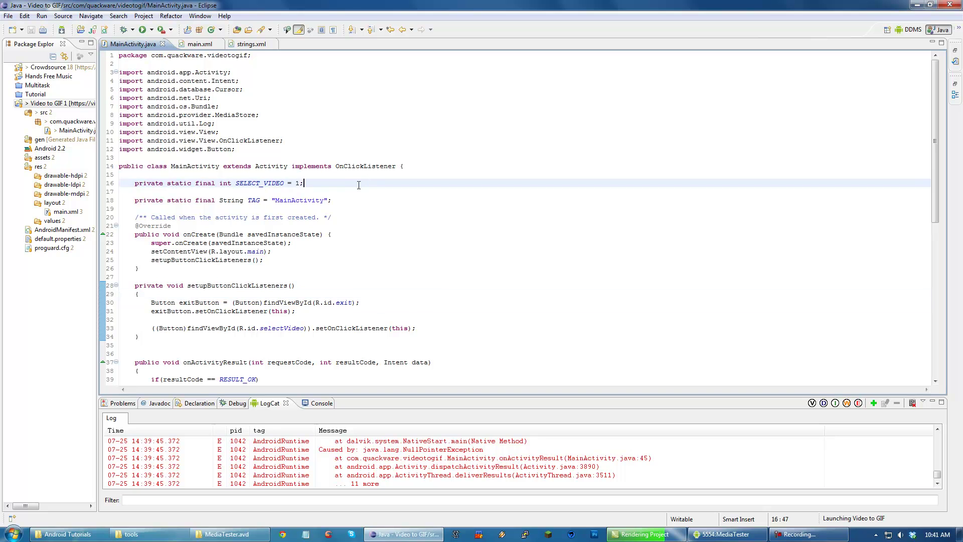
pyautogui.scroll(-5, 361, 188)
pyautogui.scroll(-4, 355, 207)
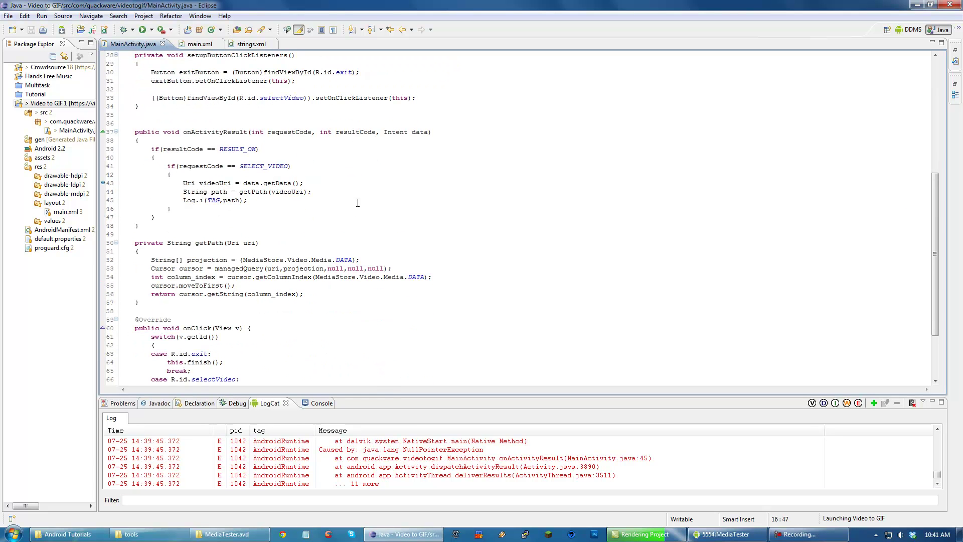
pyautogui.click(226, 210)
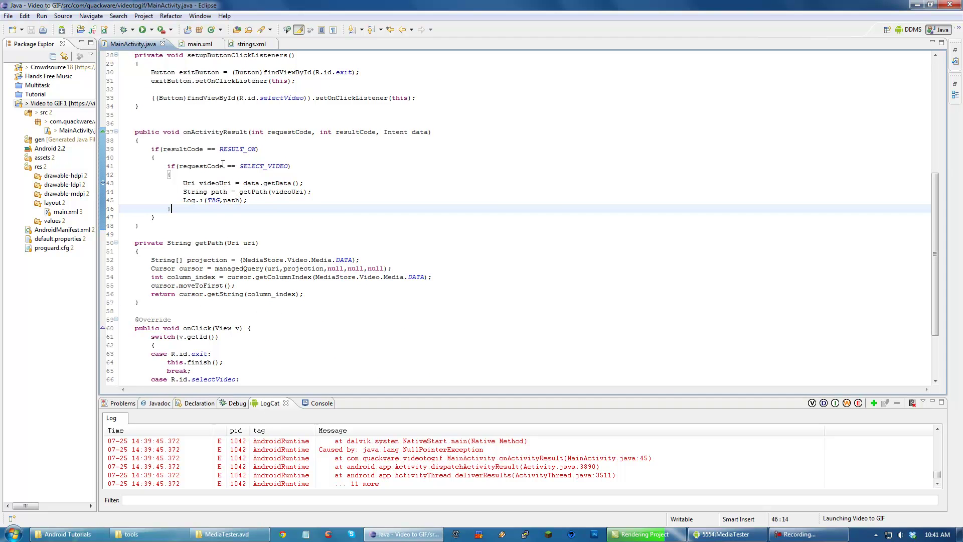
pyautogui.click(204, 138)
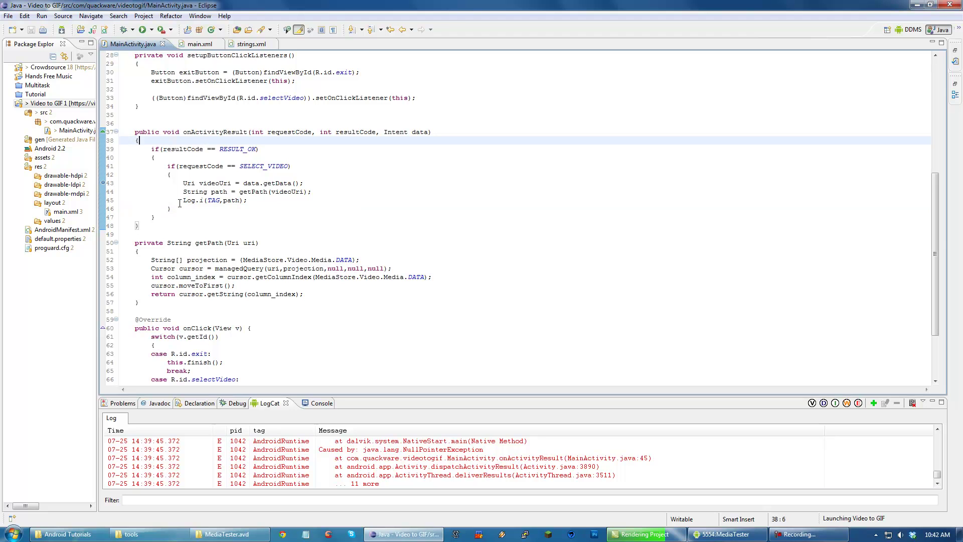
pyautogui.doubleClick(188, 201)
pyautogui.click(249, 208)
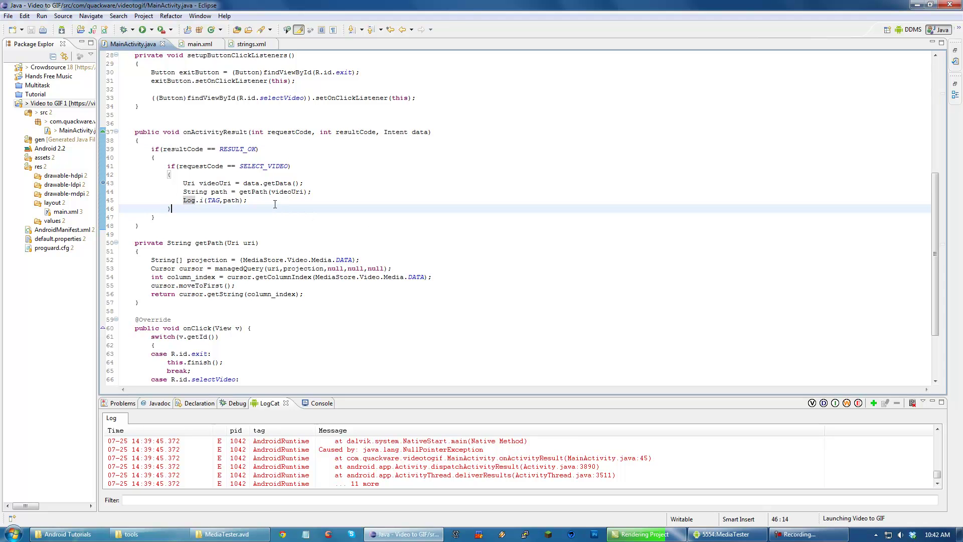
pyautogui.scroll(-3, 273, 203)
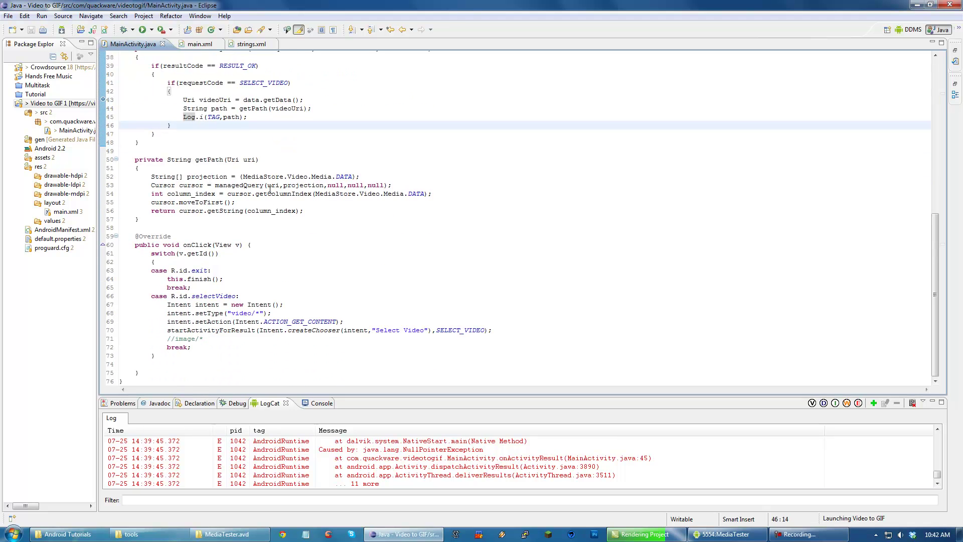
pyautogui.scroll(3, 269, 189)
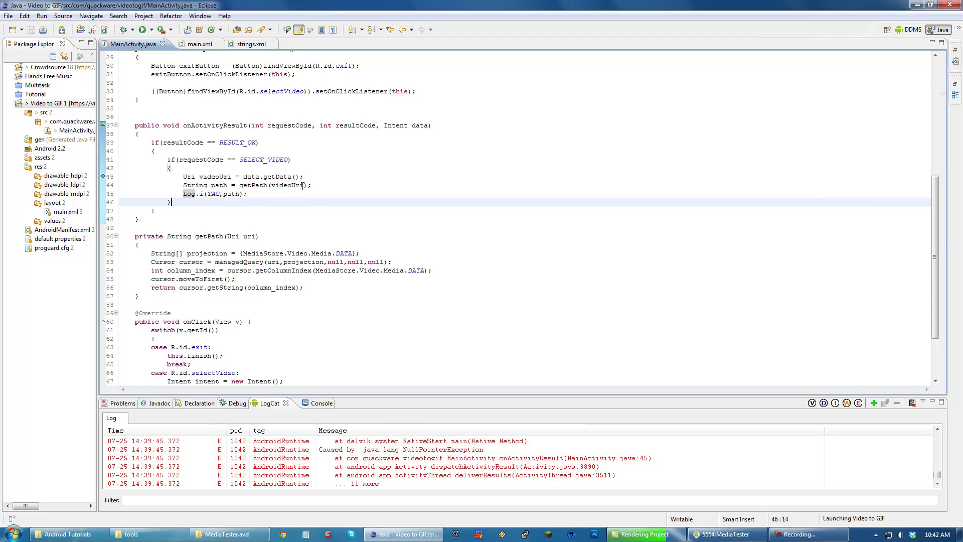
pyautogui.click(311, 192)
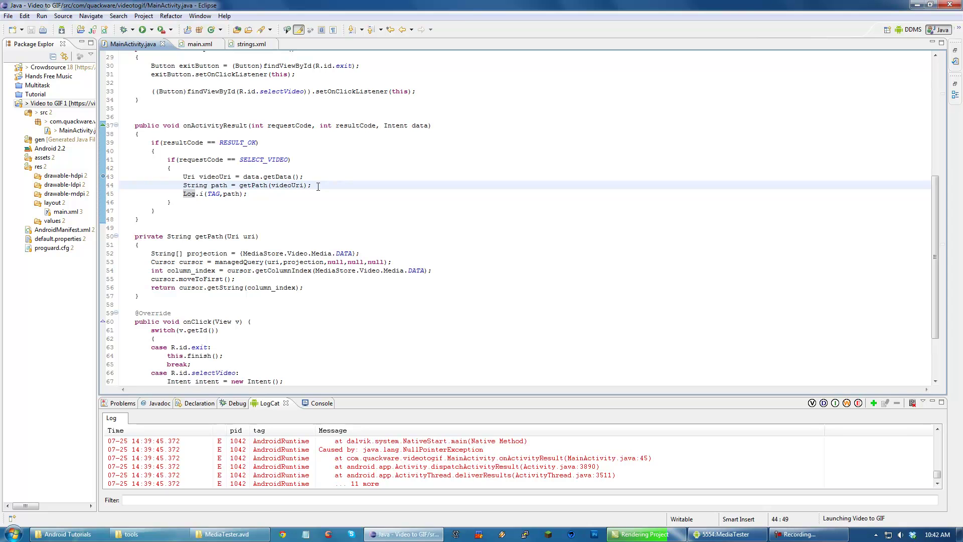
pyautogui.press('Return')
pyautogui.press('Return')
pyautogui.press('Return')
pyautogui.press('Up')
pyautogui.press('Up')
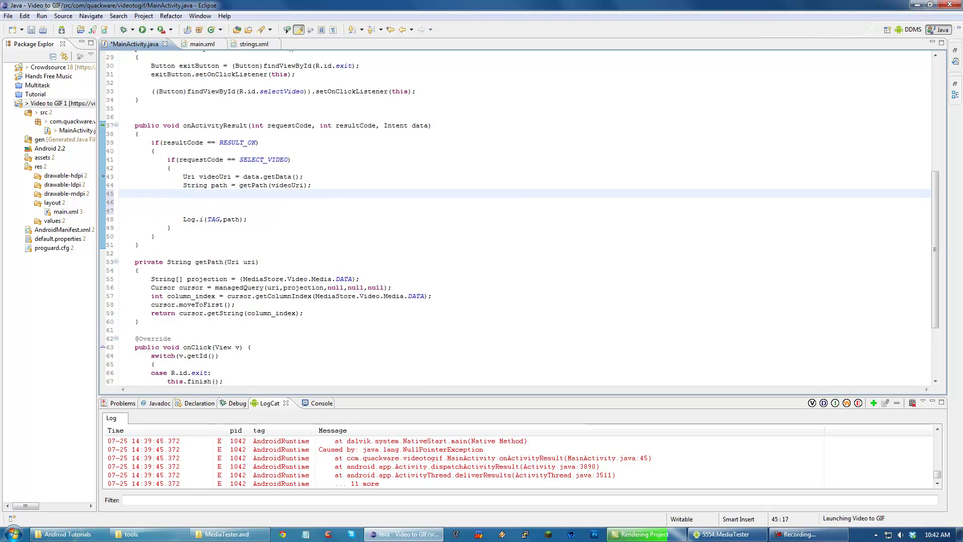
pyautogui.press('Down')
pyautogui.press('Up')
pyautogui.scroll(5, 286, 176)
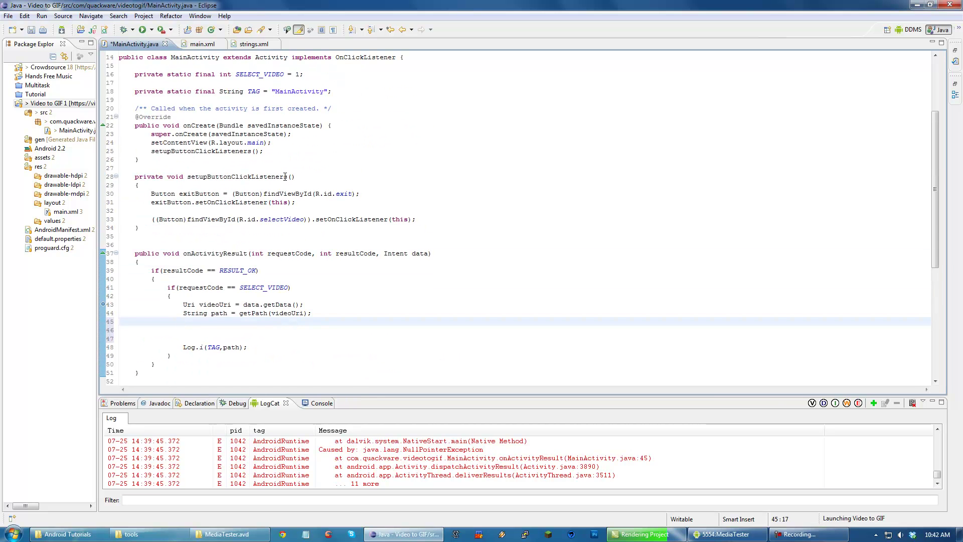
pyautogui.scroll(-5, 285, 176)
pyautogui.write('rea')
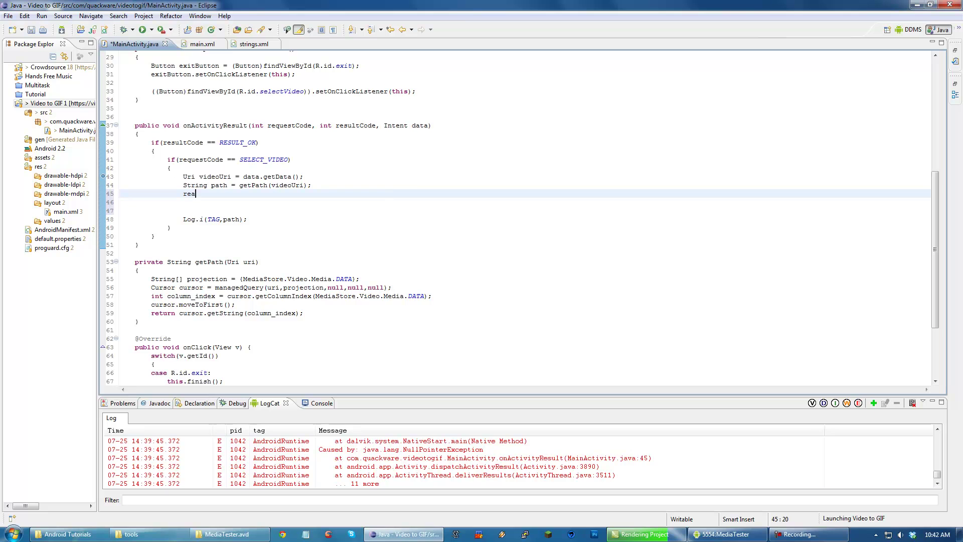
pyautogui.write('dFromFile(path)')
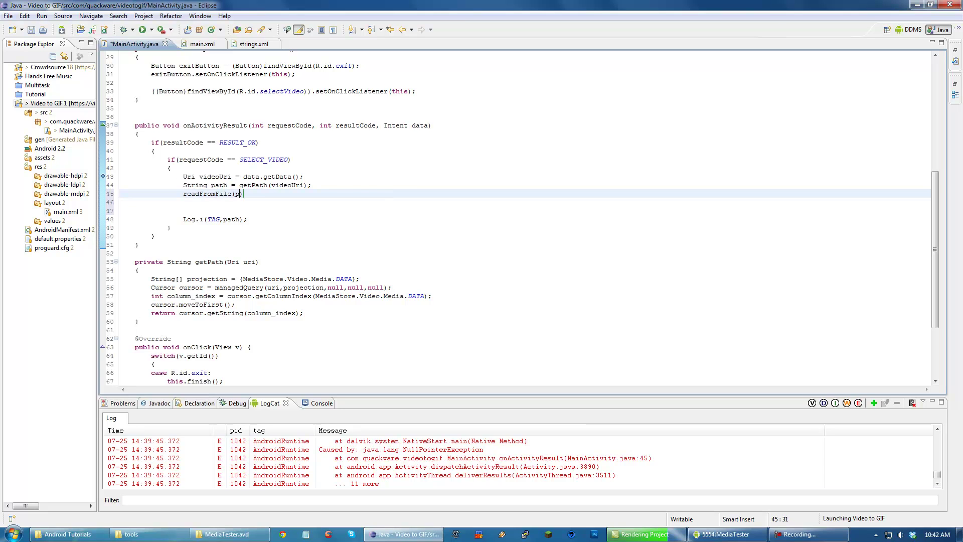
pyautogui.write(';')
# Step: Add an empty private void readFromFile(String path) method above onActivityResult
pyautogui.click(187, 101)
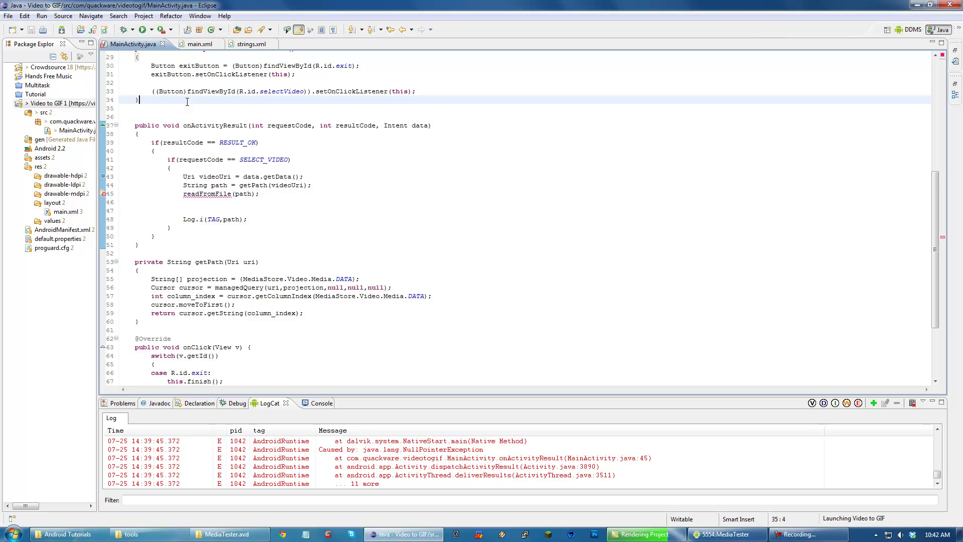
pyautogui.press('Return')
pyautogui.press('Return')
pyautogui.write('private void')
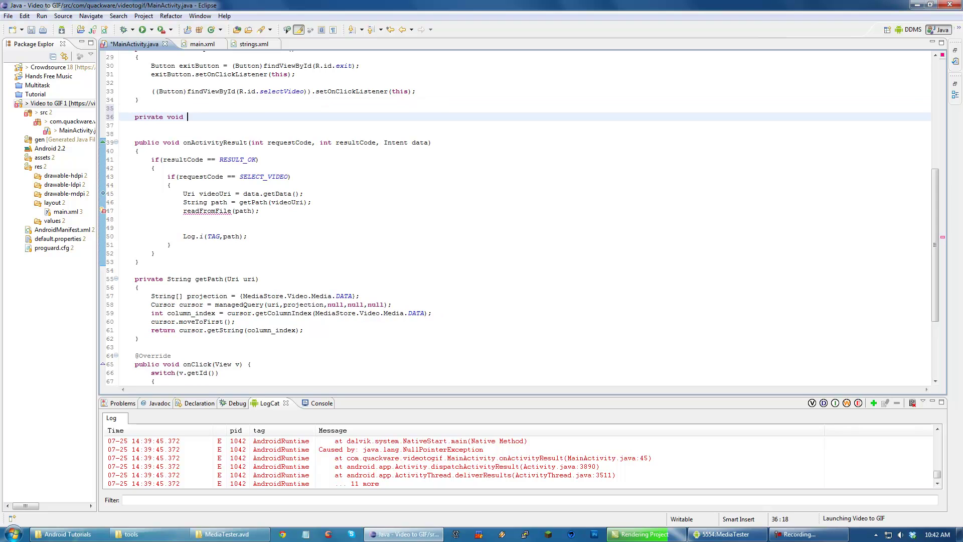
pyautogui.write('read')
pyautogui.write('ile9')
pyautogui.write('(String path);')
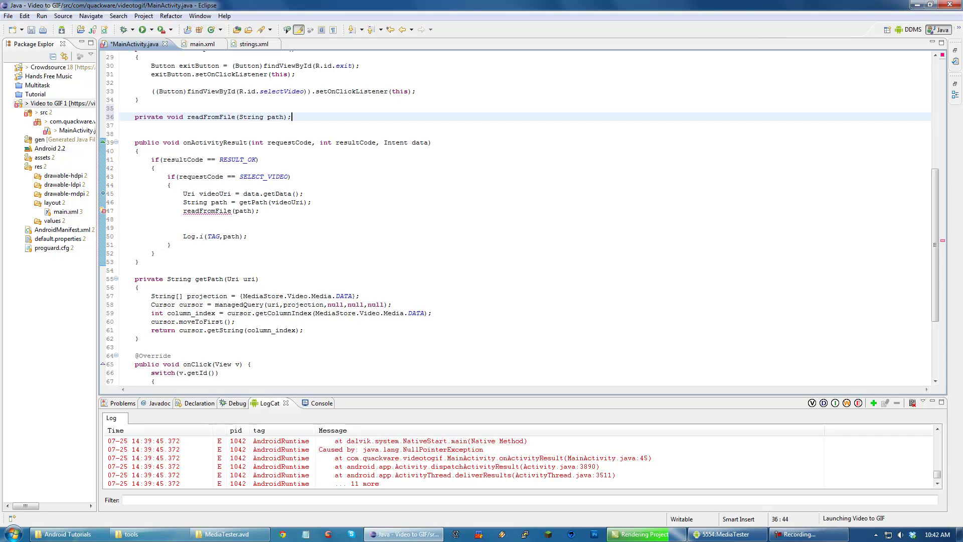
pyautogui.press('BackSpace')
pyautogui.press('Return')
pyautogui.write('{')
pyautogui.press('Return')
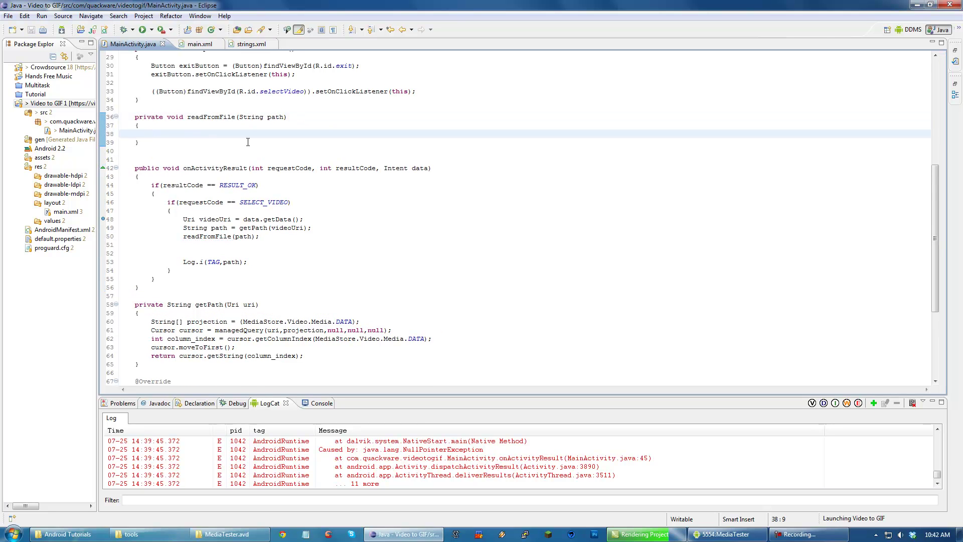
# Step: Import java.io.File and store the readFromFile result in boolean success
pyautogui.click(216, 167)
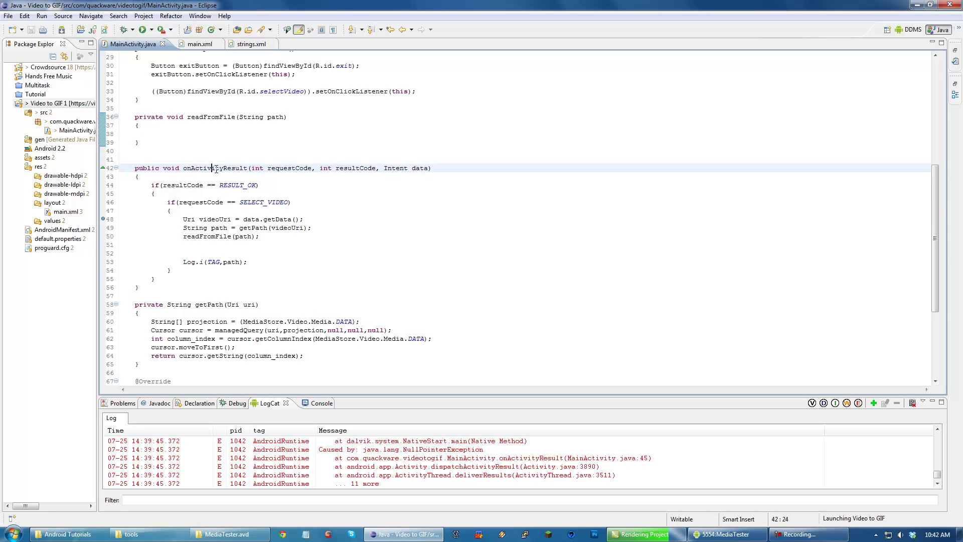
pyautogui.click(196, 138)
pyautogui.press('Up')
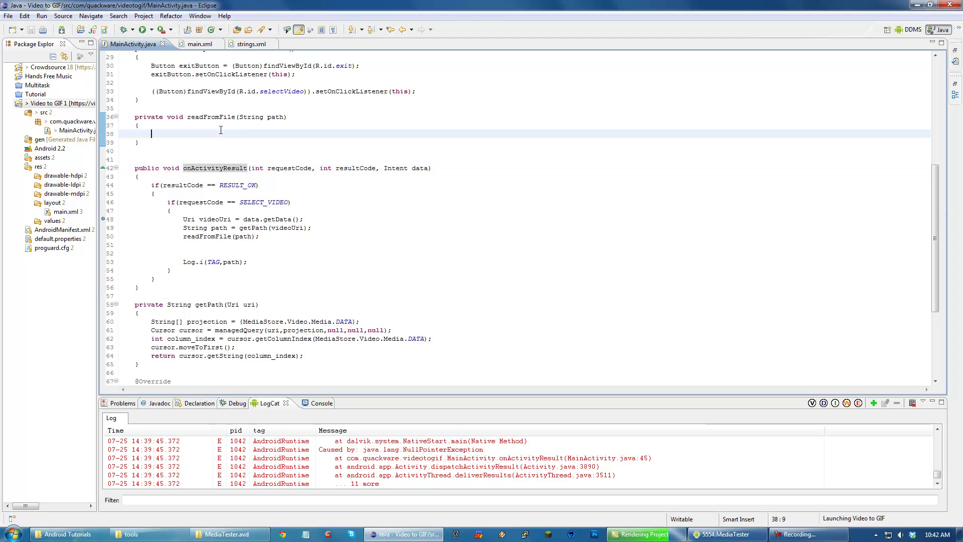
pyautogui.write('File file ')
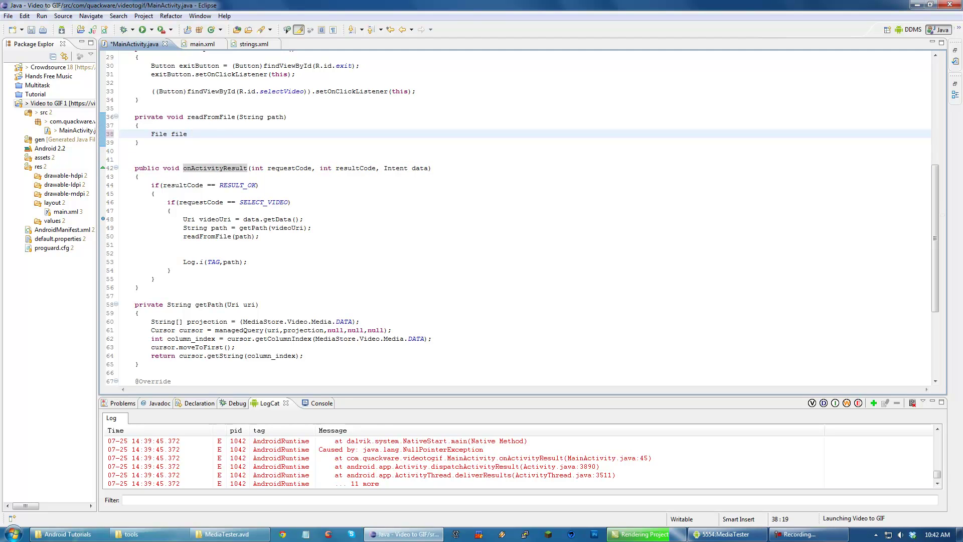
pyautogui.write('= new File(path);')
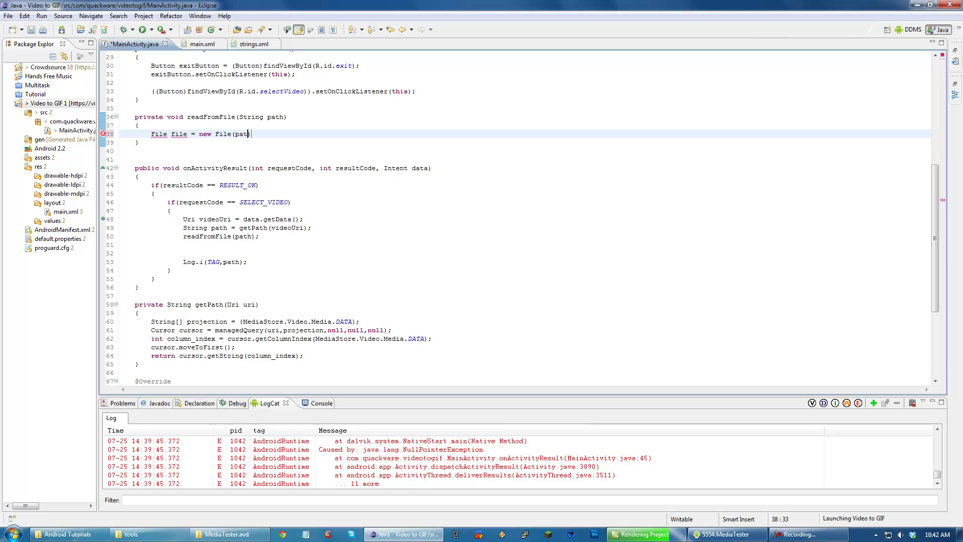
pyautogui.moveTo(159, 134)
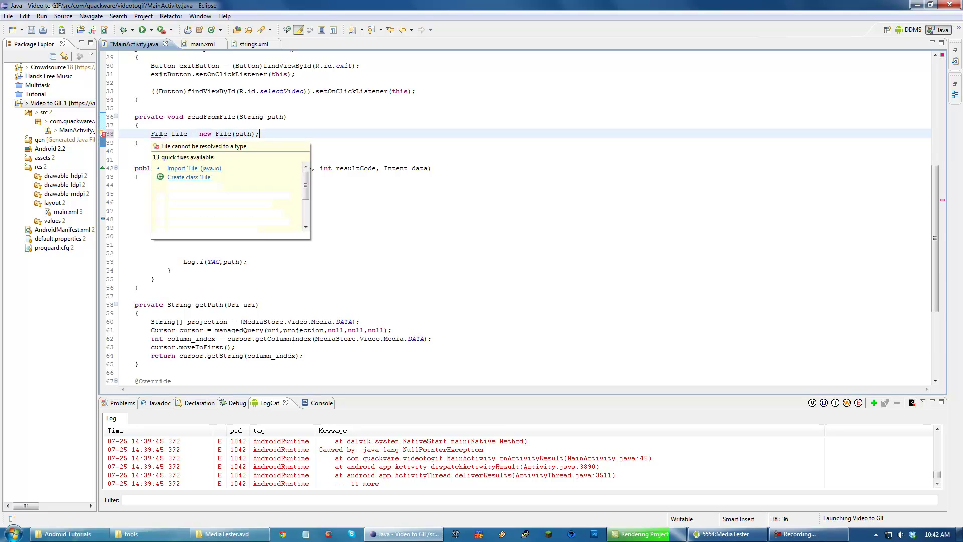
pyautogui.click(188, 176)
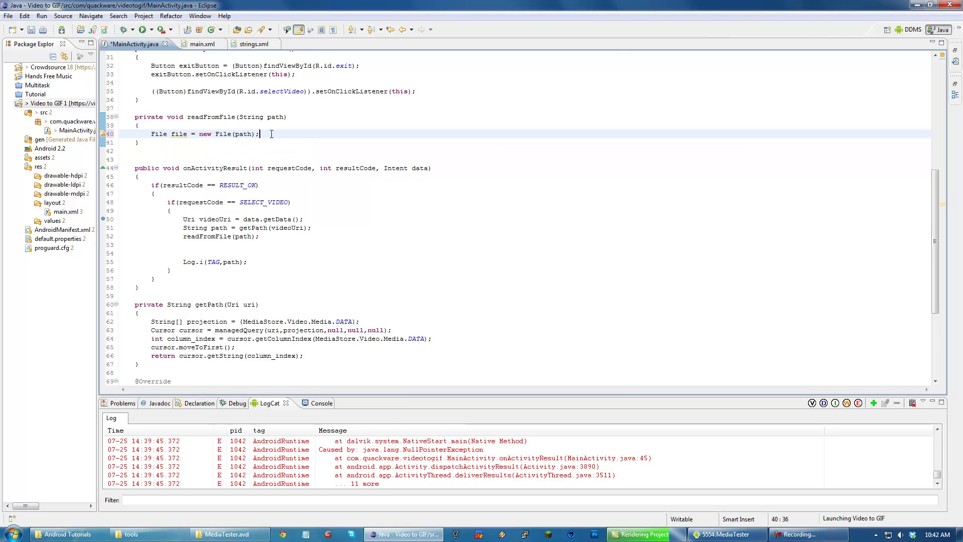
pyautogui.click(214, 257)
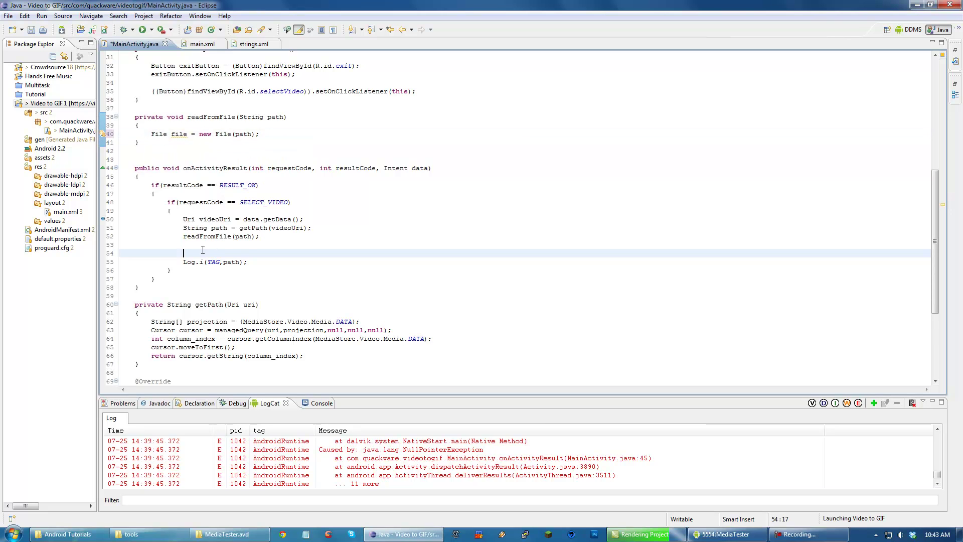
pyautogui.click(183, 236)
pyautogui.write('boolean di')
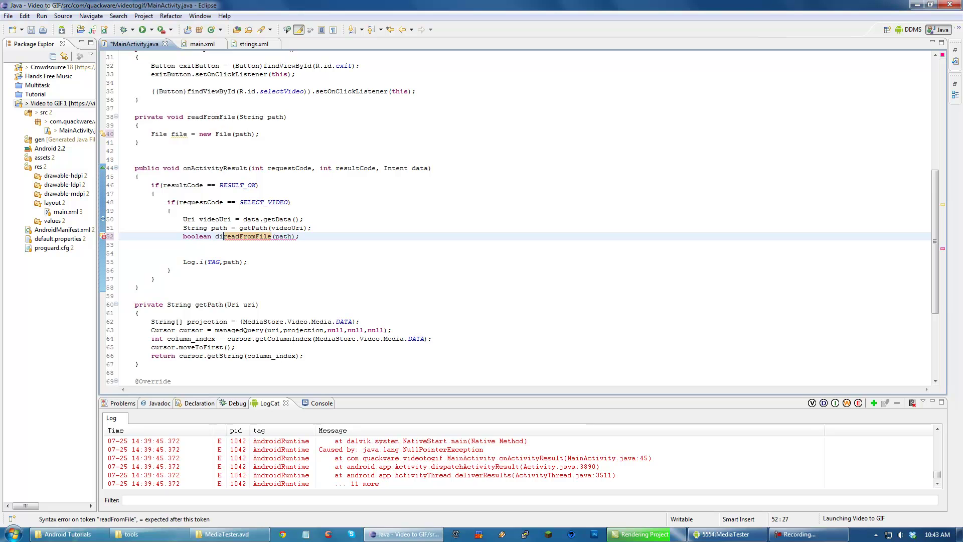
pyautogui.write('d')
pyautogui.press('BackSpace')
pyautogui.press('BackSpace')
pyautogui.press('BackSpace')
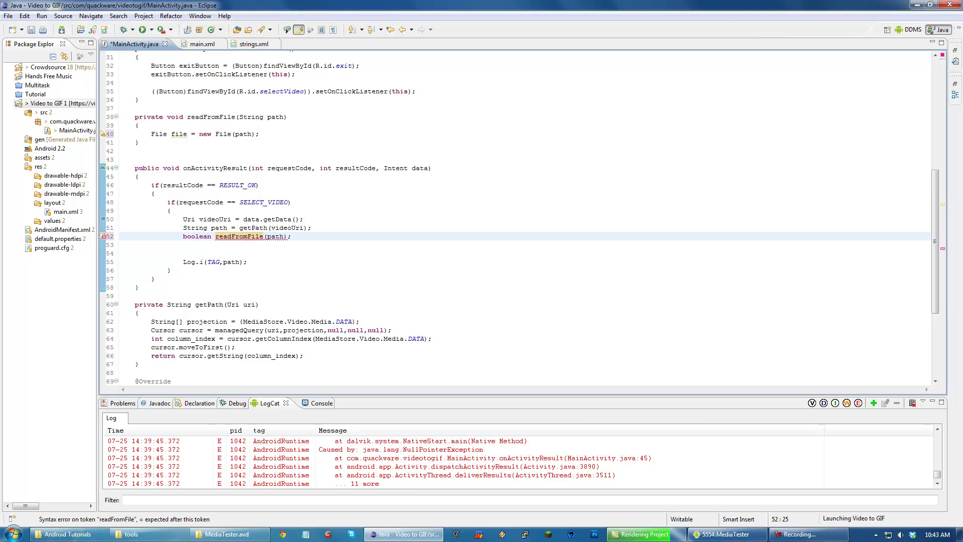
pyautogui.write('success =')
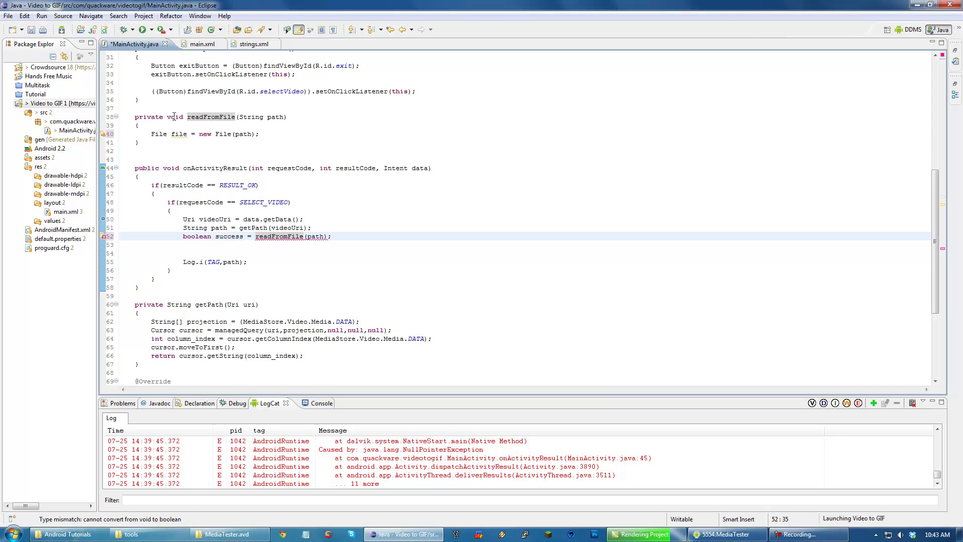
# Step: Change readFromFile's return type to boolean, add return true after the File line, and save
pyautogui.doubleClick(174, 116)
pyautogui.write('bool')
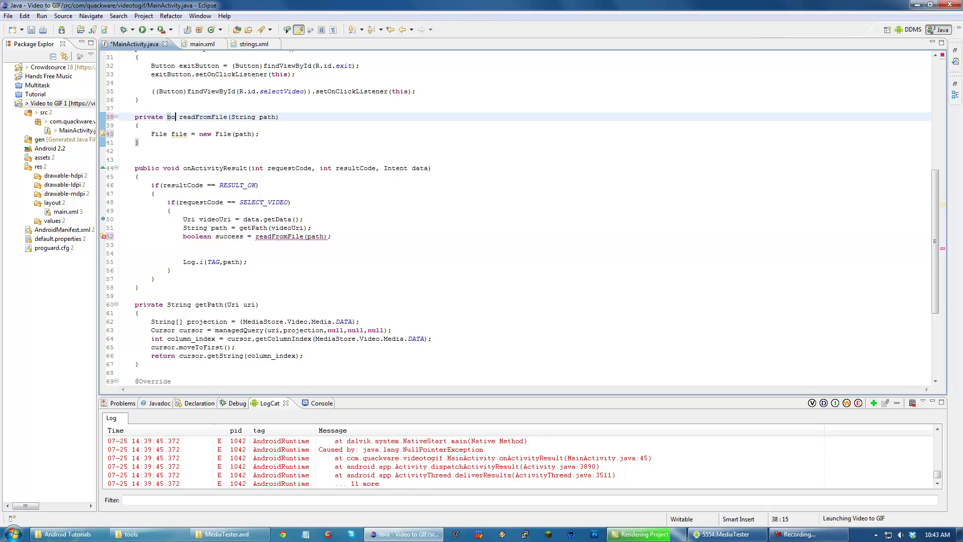
pyautogui.write('ean')
pyautogui.click(240, 168)
pyautogui.moveTo(203, 117)
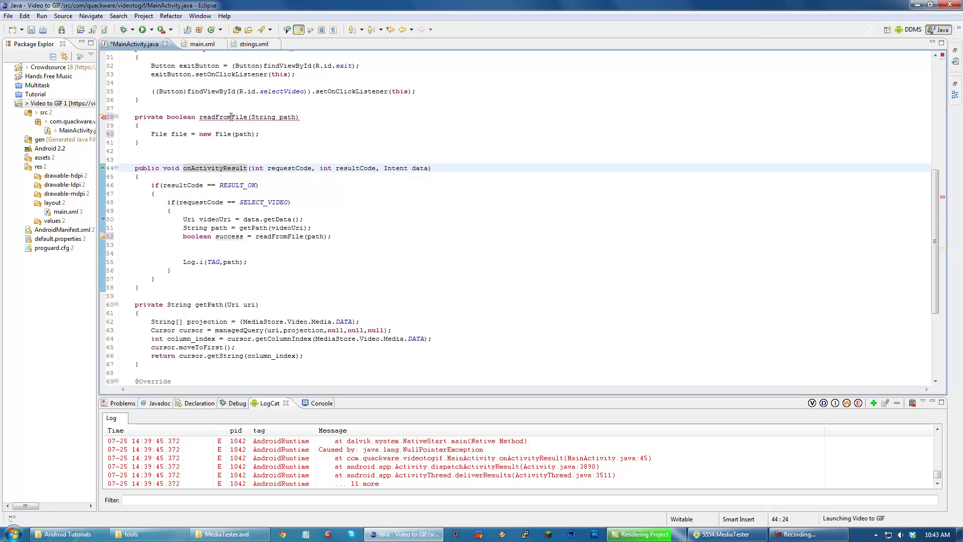
pyautogui.click(269, 134)
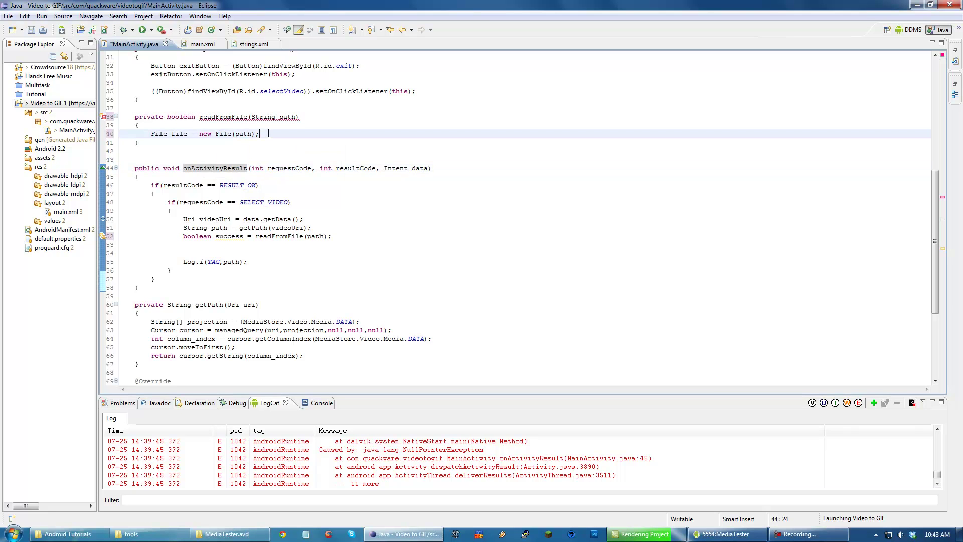
pyautogui.press('Return')
pyautogui.write('return true;')
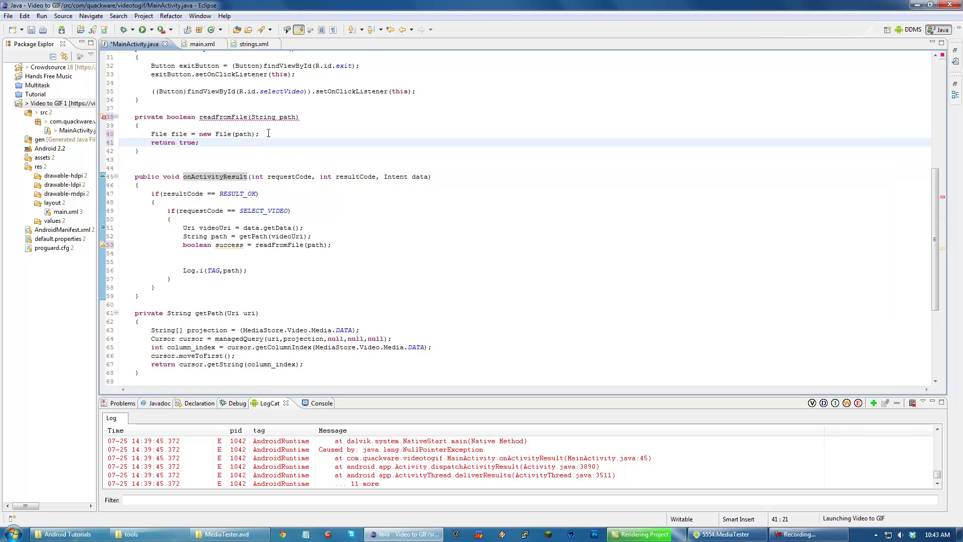
pyautogui.hotkey('ctrl', 's')
pyautogui.click(262, 134)
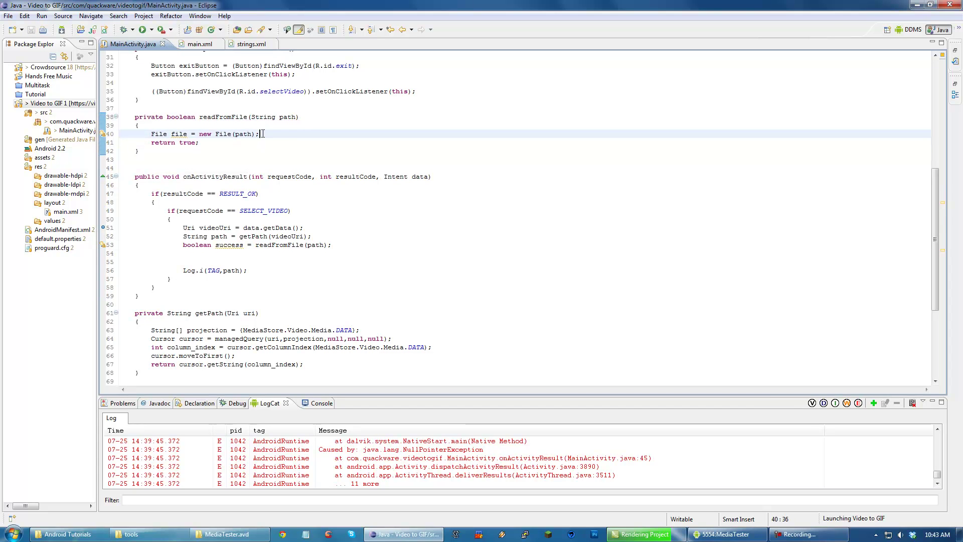
# Step: Move the Log.i(TAG, path) line above the boolean success line
pyautogui.moveTo(252, 270); pyautogui.dragTo(183, 253)
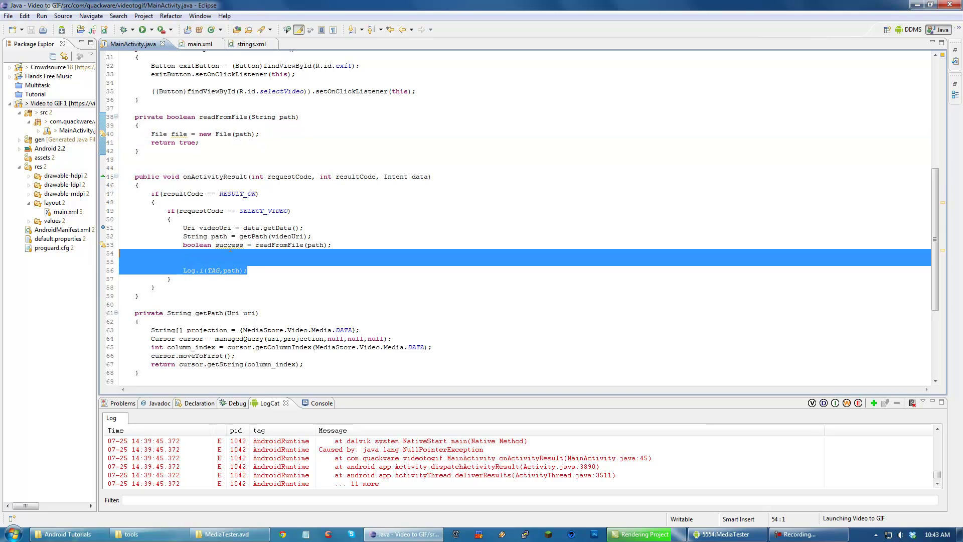
pyautogui.press('Delete')
pyautogui.click(321, 236)
pyautogui.press('Return')
pyautogui.write('Log.i(TAG,path);')
pyautogui.tripleClick(213, 244)
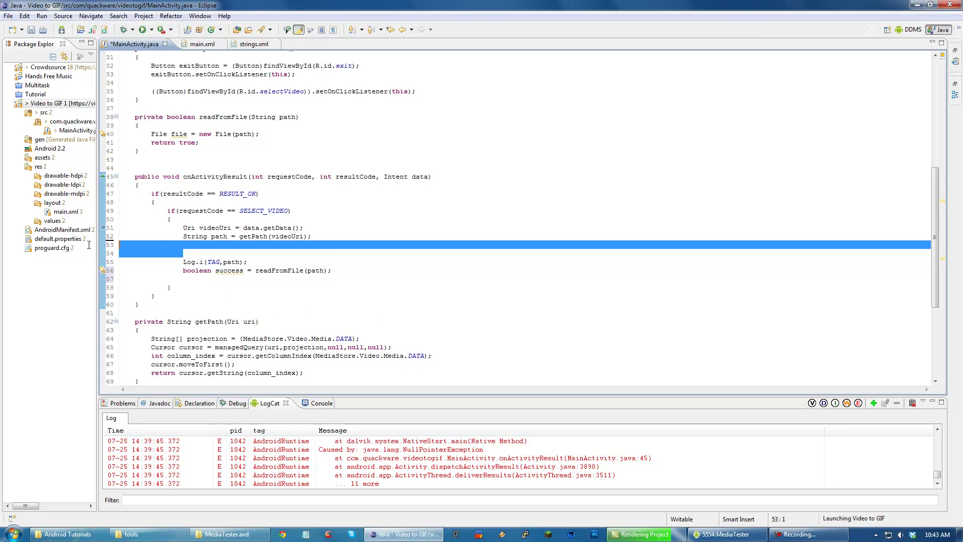
pyautogui.press('Delete')
# Step: Add an empty if(success)/else block below the readFromFile call and save
pyautogui.click(214, 261)
pyautogui.press('Return')
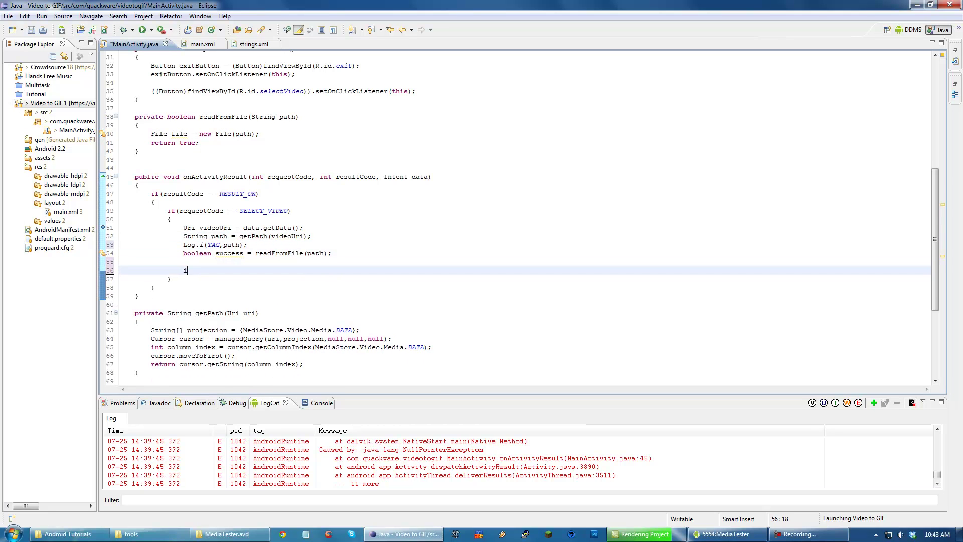
pyautogui.write('if(success)')
pyautogui.press('Return')
pyautogui.write('{')
pyautogui.press('Return')
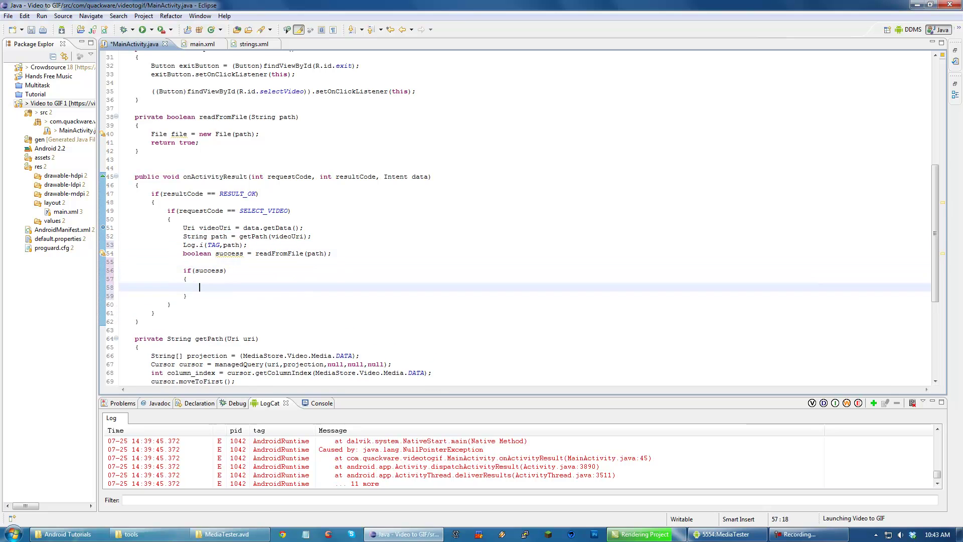
pyautogui.hotkey('ctrl', 's')
pyautogui.click(215, 252)
pyautogui.click(196, 295)
pyautogui.press('Return')
pyautogui.write('else')
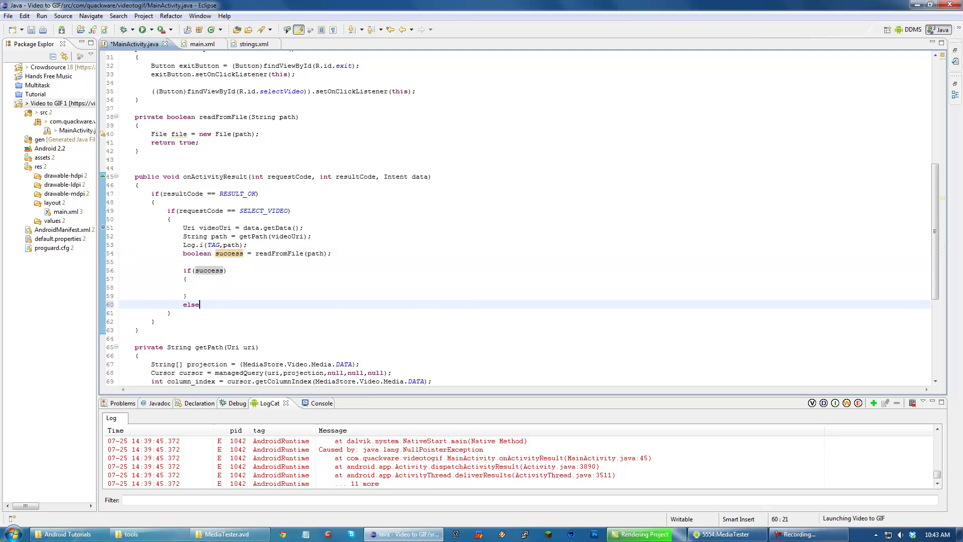
pyautogui.press('Return')
pyautogui.write('{')
pyautogui.press('Return')
pyautogui.click(207, 271)
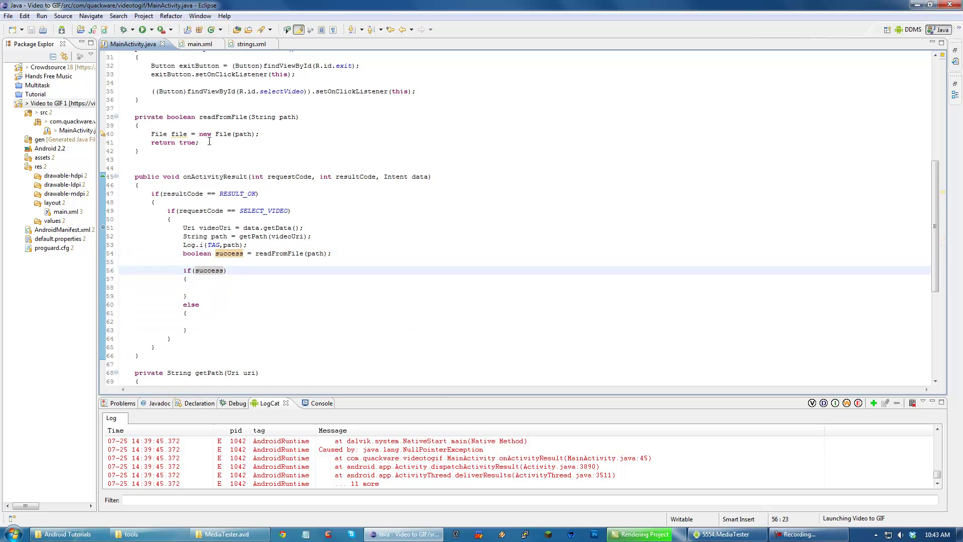
# Step: Add try with catch(Exception ex) calling ex.printStackTrace() and returning false, then save
pyautogui.click(268, 133)
pyautogui.press('Return')
pyautogui.write('try')
pyautogui.press('Return')
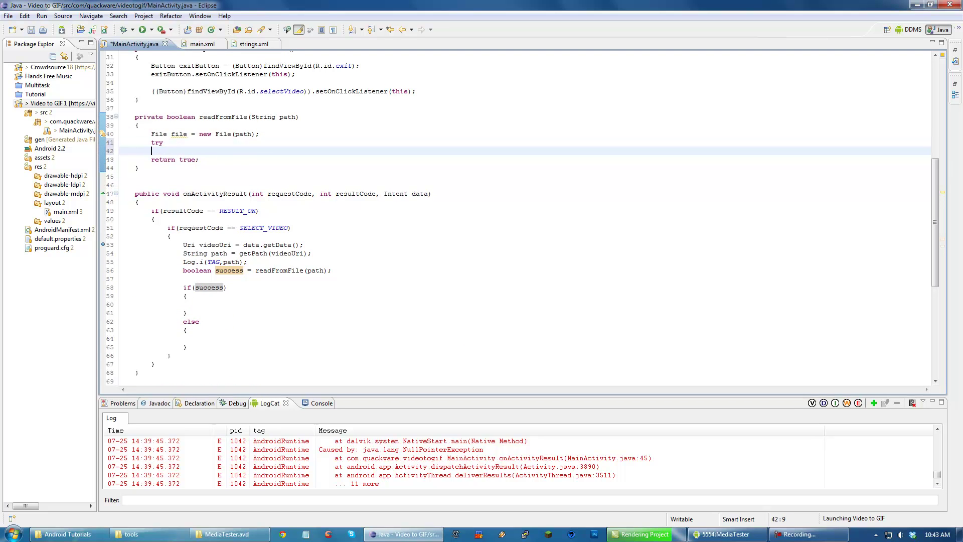
pyautogui.write('{')
pyautogui.press('Return')
pyautogui.press('Down')
pyautogui.press('End')
pyautogui.press('Return')
pyautogui.write('cat')
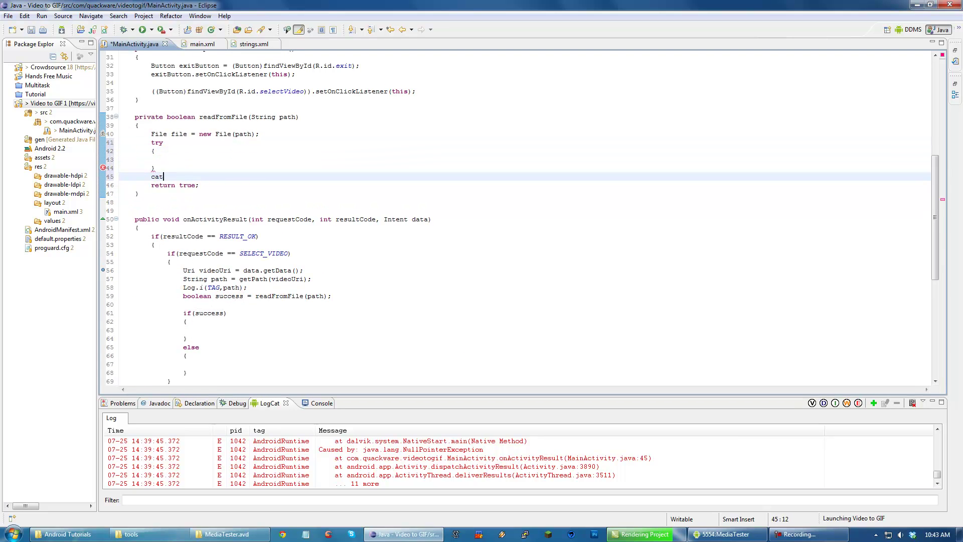
pyautogui.write('ch(Exception ex')
pyautogui.press('Return')
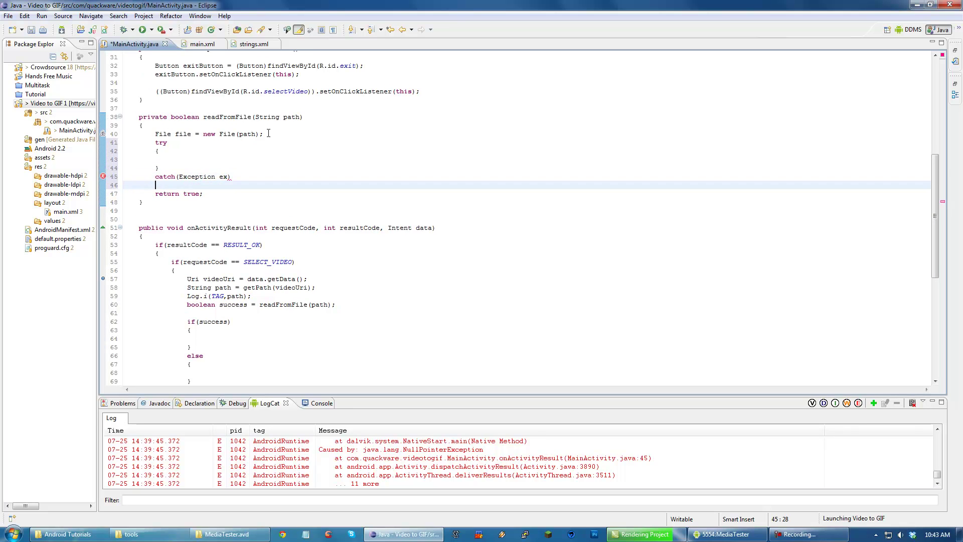
pyautogui.write('{')
pyautogui.press('Return')
pyautogui.write('ex')
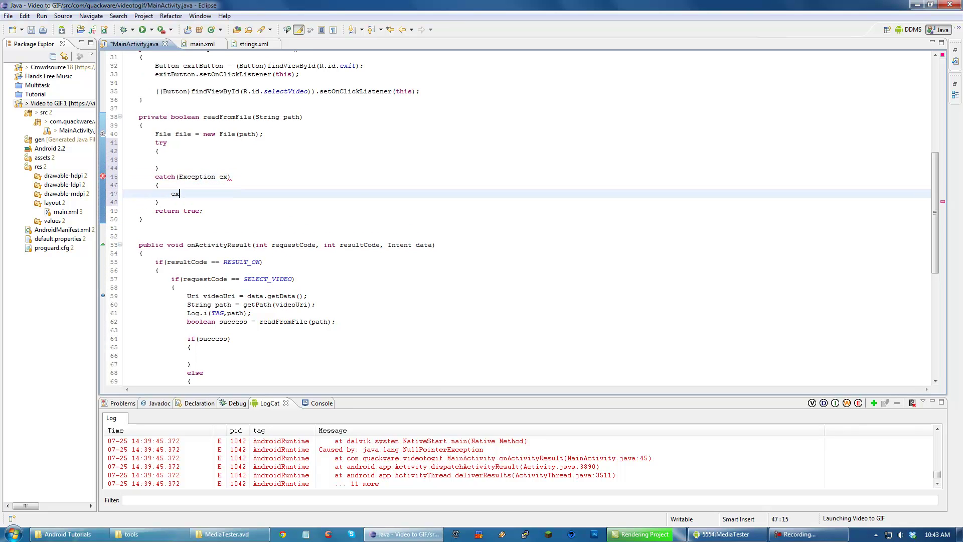
pyautogui.write('print')
pyautogui.press('Return')
pyautogui.write(';')
pyautogui.press('Return')
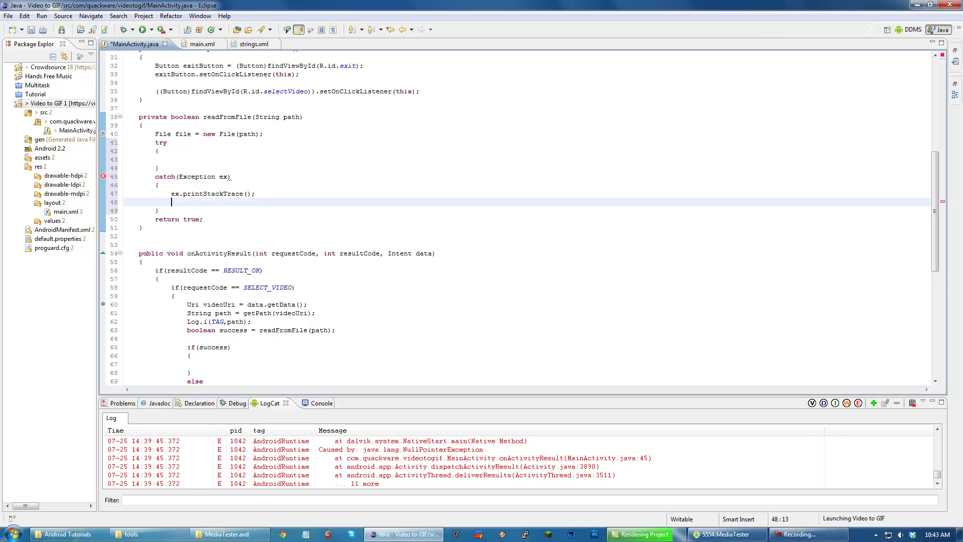
pyautogui.write('return false;')
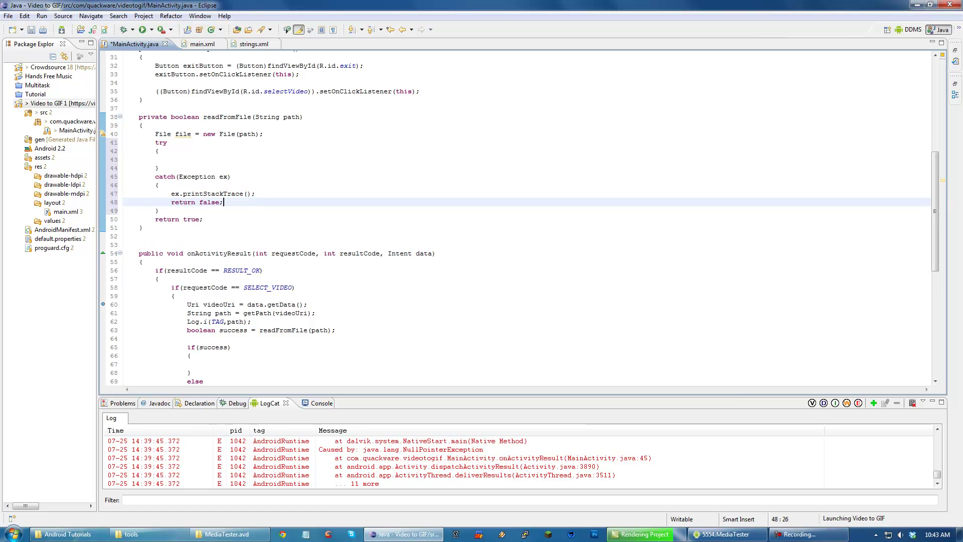
pyautogui.hotkey('ctrl', 's')
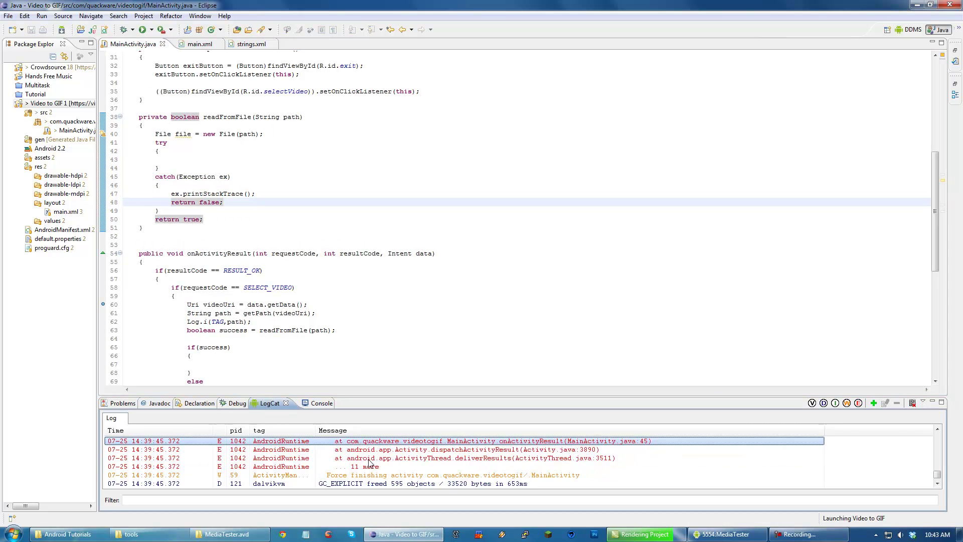
pyautogui.click(203, 321)
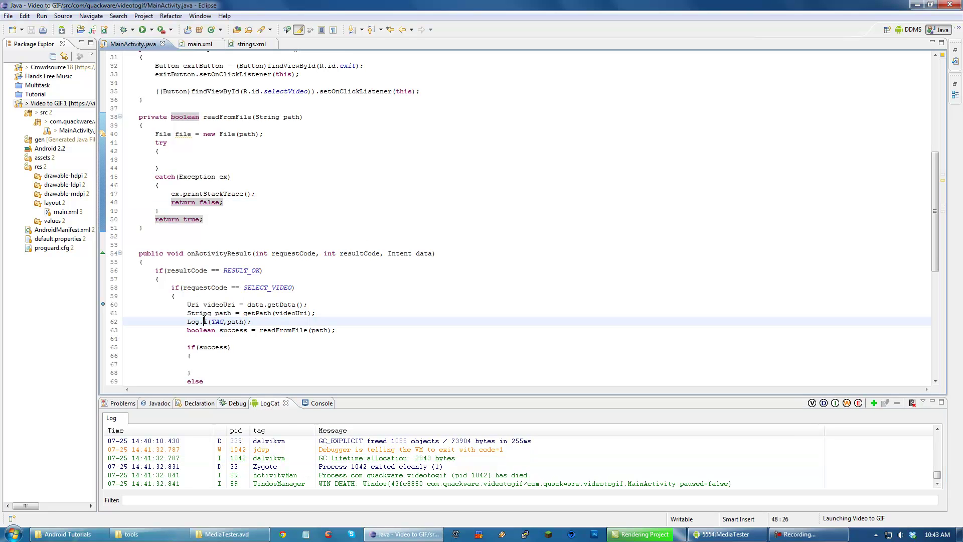
pyautogui.scroll(-1, 203, 321)
# Step: Open FileInputStream fis on the file inside the try block, importing java.io.FileInputStream
pyautogui.click(262, 253)
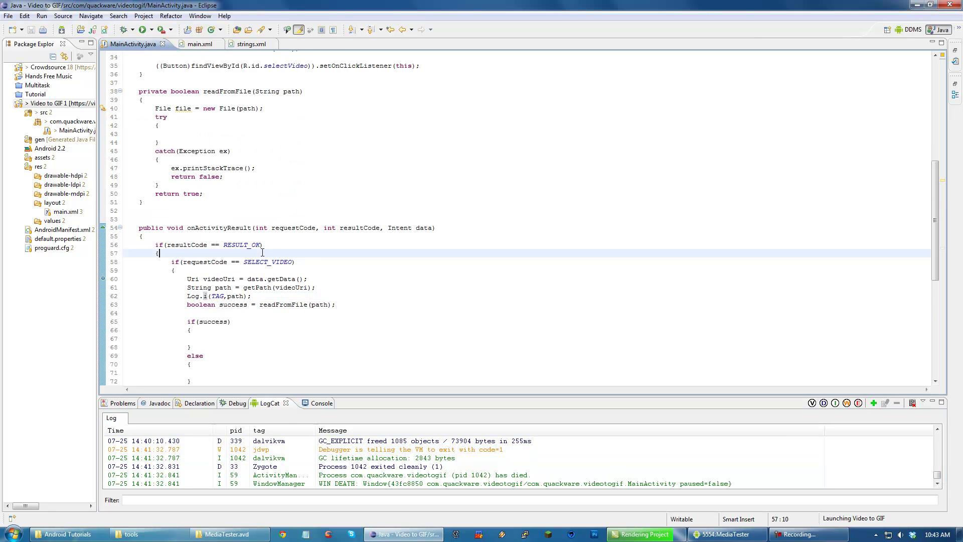
pyautogui.click(191, 125)
pyautogui.press('Return')
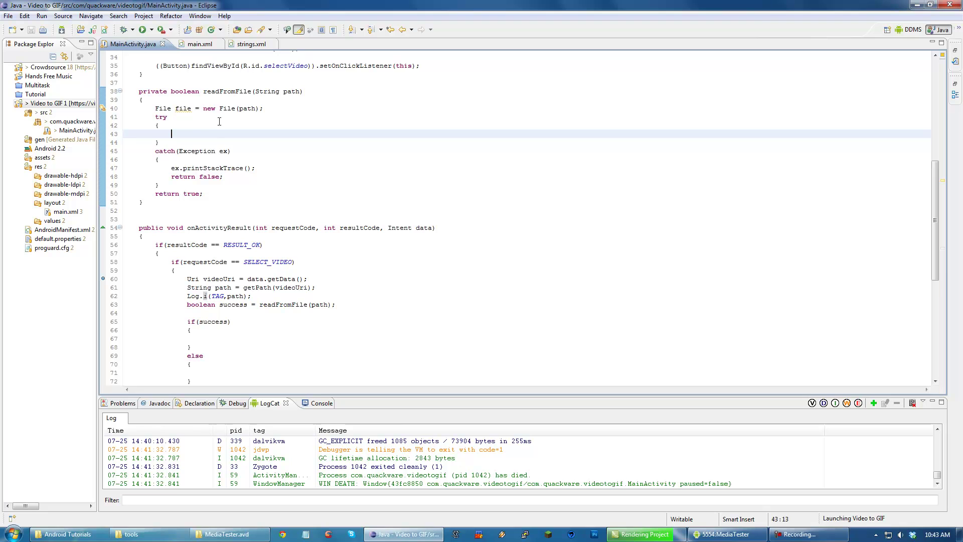
pyautogui.write('FileInputSt')
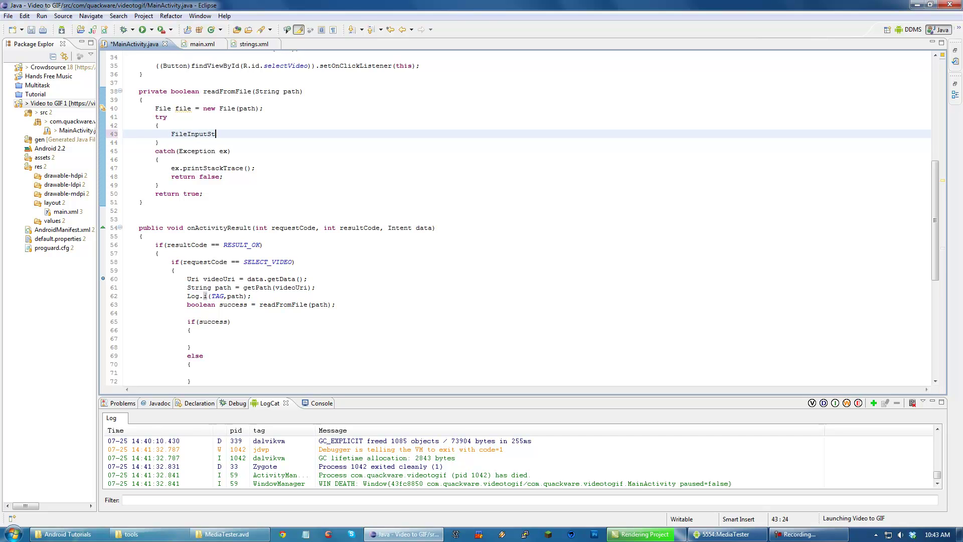
pyautogui.write('ream fis = new FileIn')
pyautogui.write('putStream(file);')
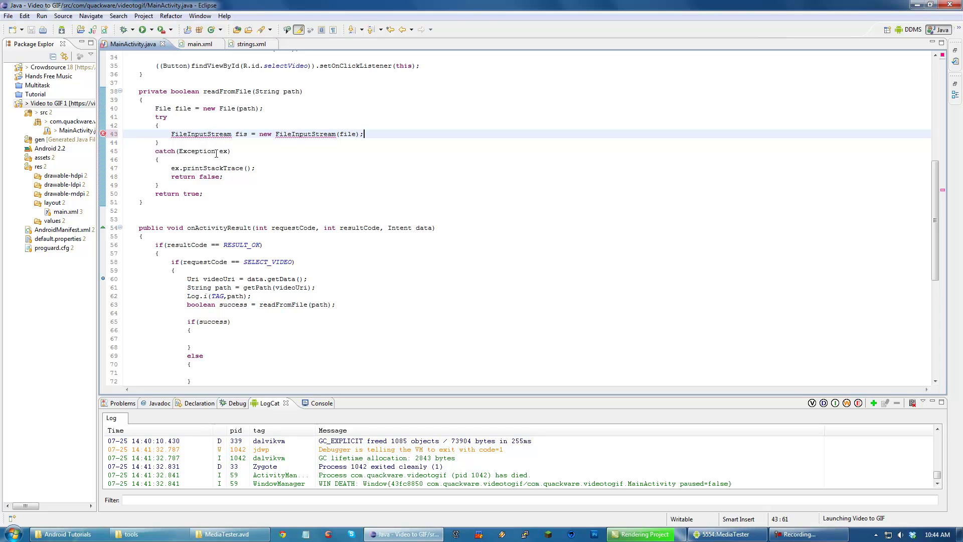
pyautogui.moveTo(201, 134)
pyautogui.click(226, 164)
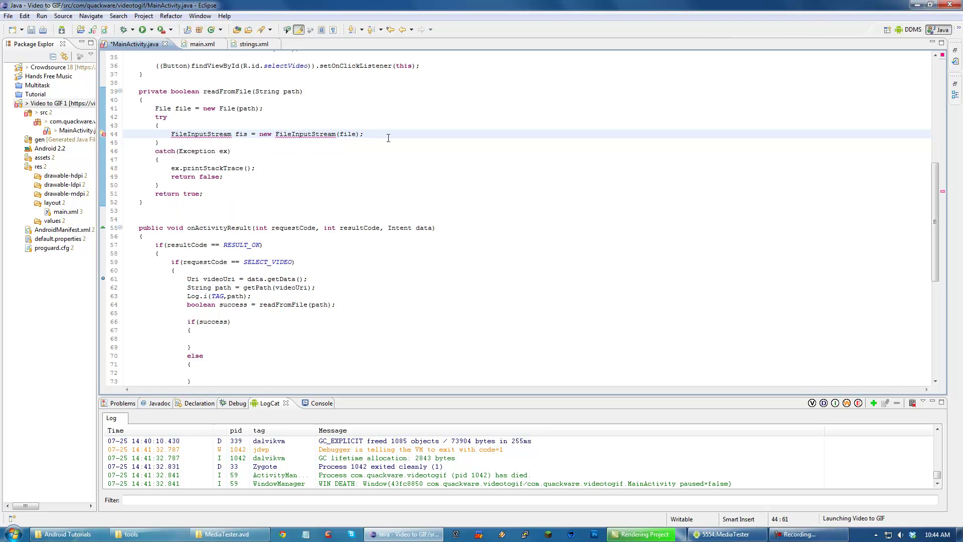
pyautogui.press('Return')
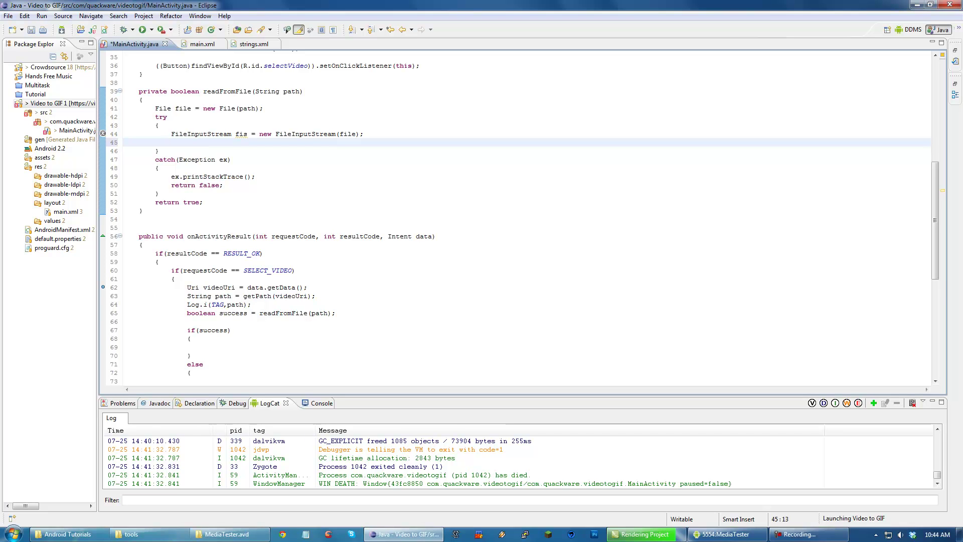
pyautogui.scroll(5, 388, 137)
pyautogui.scroll(2, 387, 137)
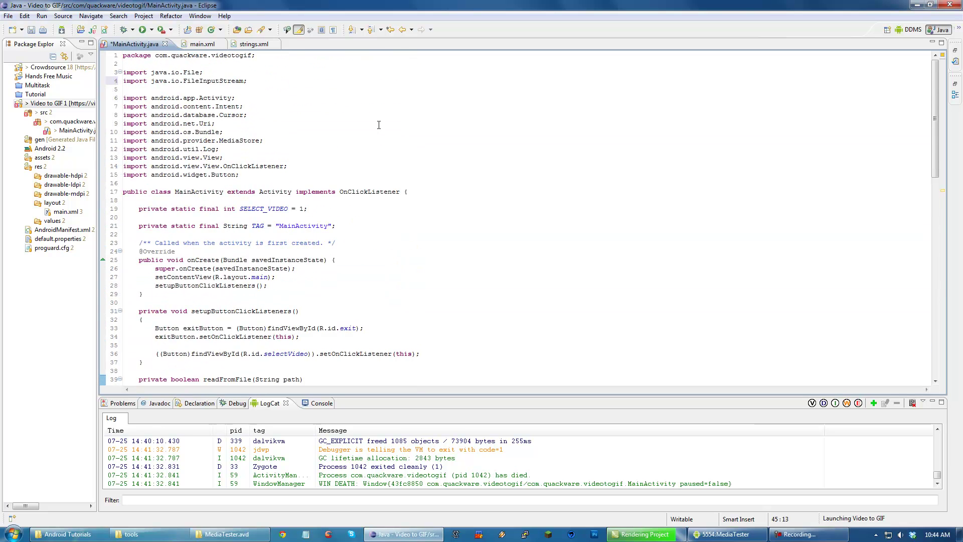
pyautogui.scroll(-1, 378, 124)
pyautogui.scroll(3, 378, 123)
pyautogui.scroll(-3, 372, 119)
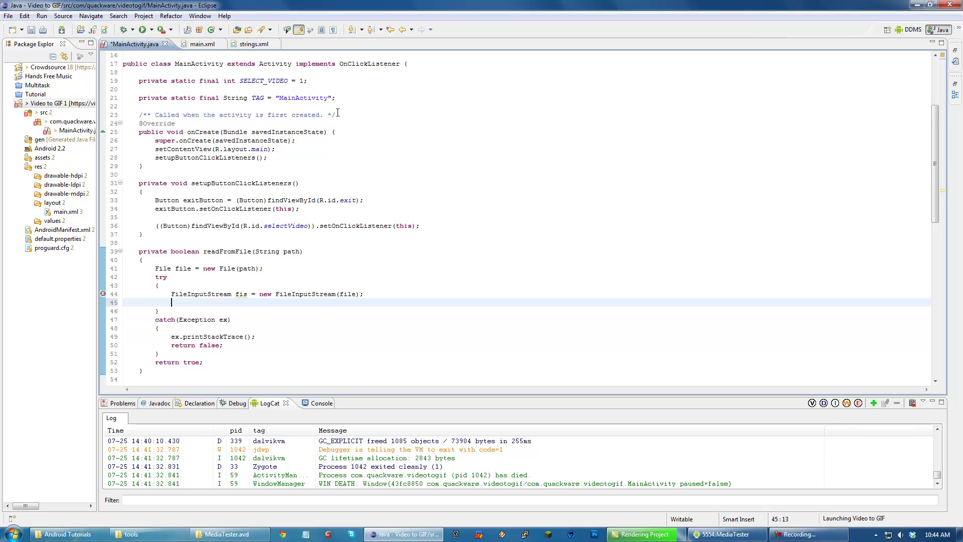
# Step: Declare private byte[] videoFile under the TAG constant and save MainActivity.java
pyautogui.click(352, 98)
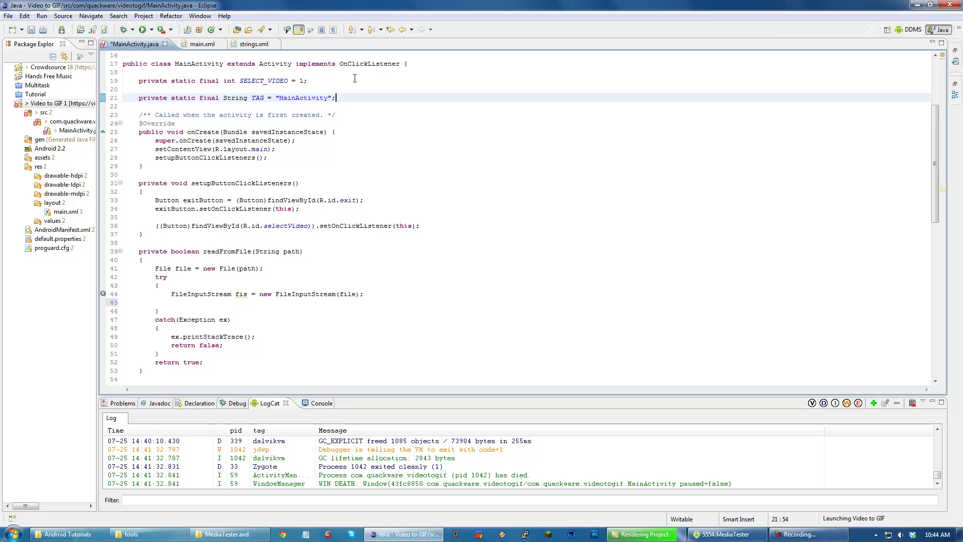
pyautogui.press('Return')
pyautogui.press('Return')
pyautogui.write('p')
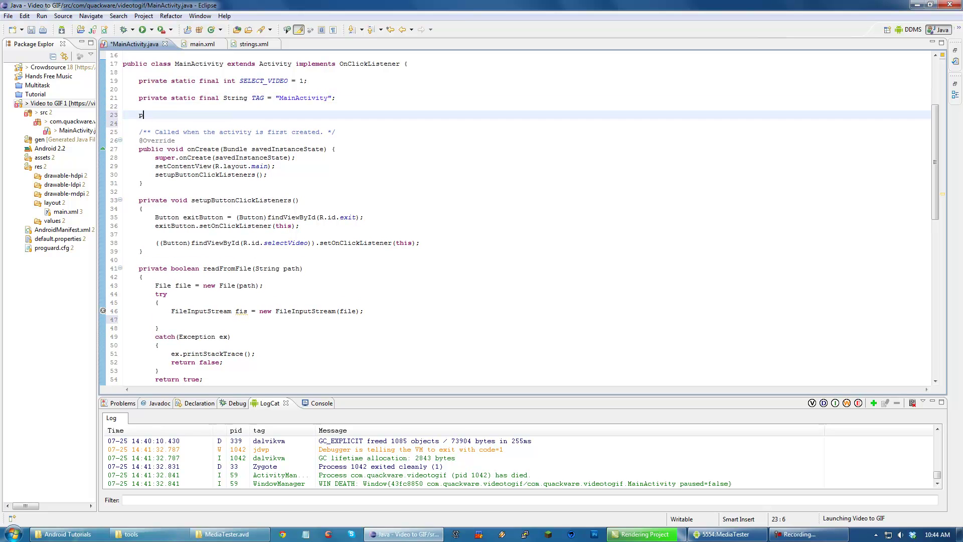
pyautogui.write('rivate byte[] vi')
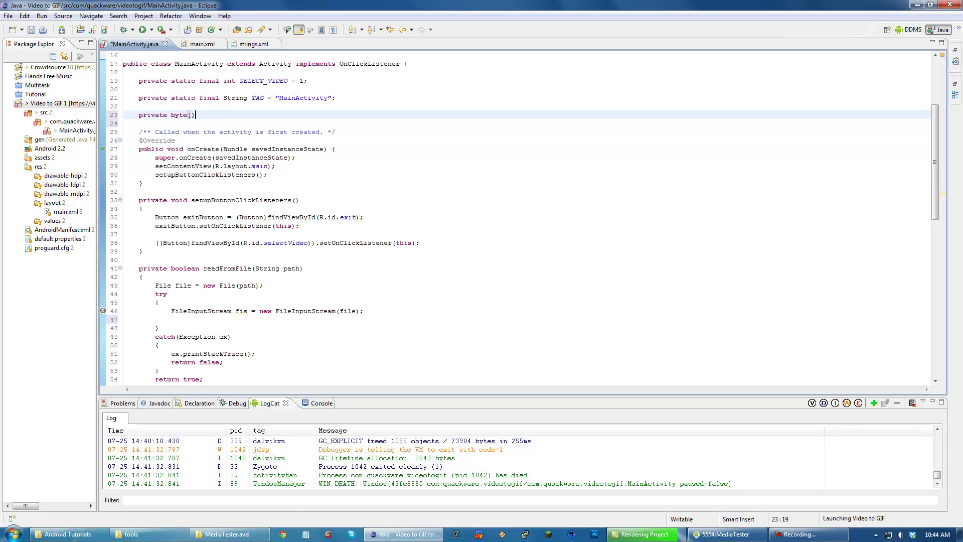
pyautogui.write('deoFile;')
pyautogui.click(329, 150)
pyautogui.scroll(-3, 329, 188)
pyautogui.click(242, 242)
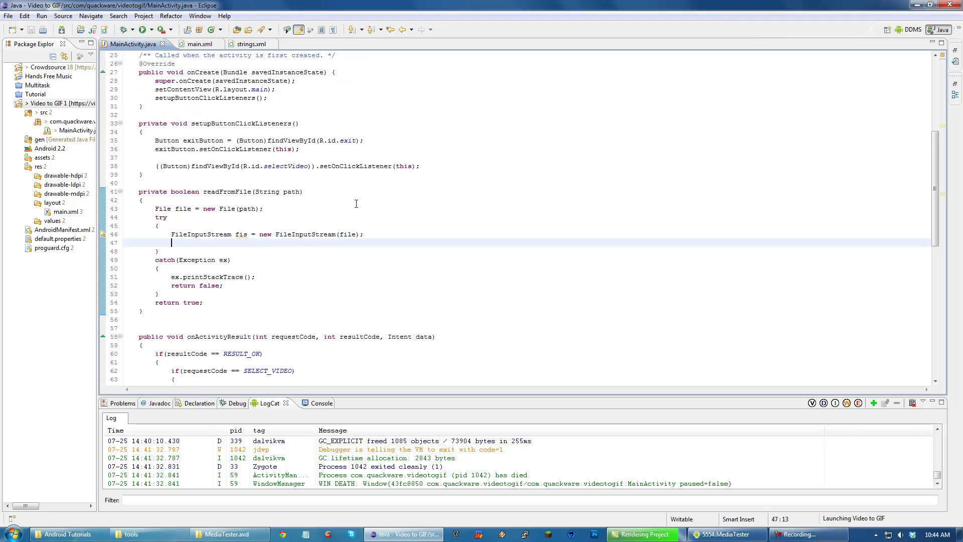
pyautogui.write('Log.i(T')
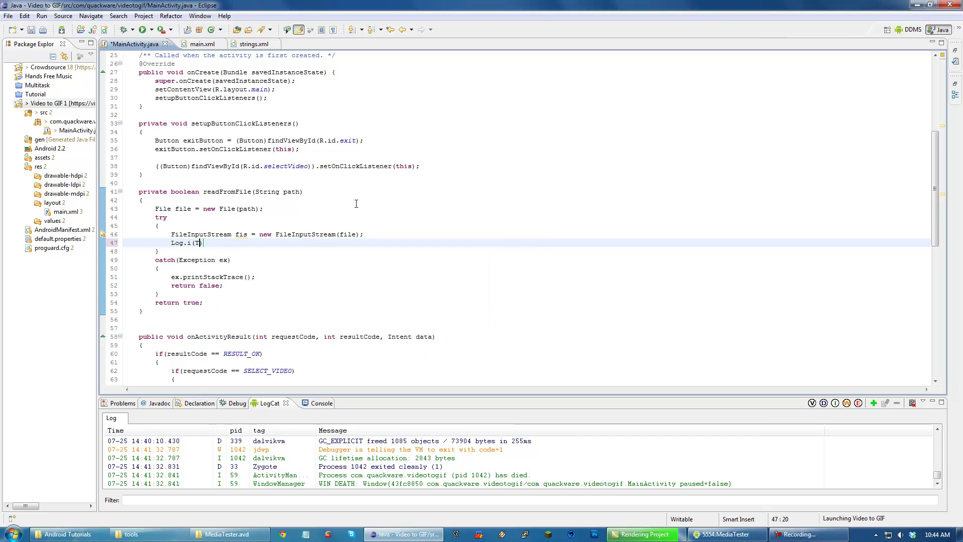
pyautogui.write('"File ')
pyautogui.write('Size:" ')
pyautogui.write('" + ')
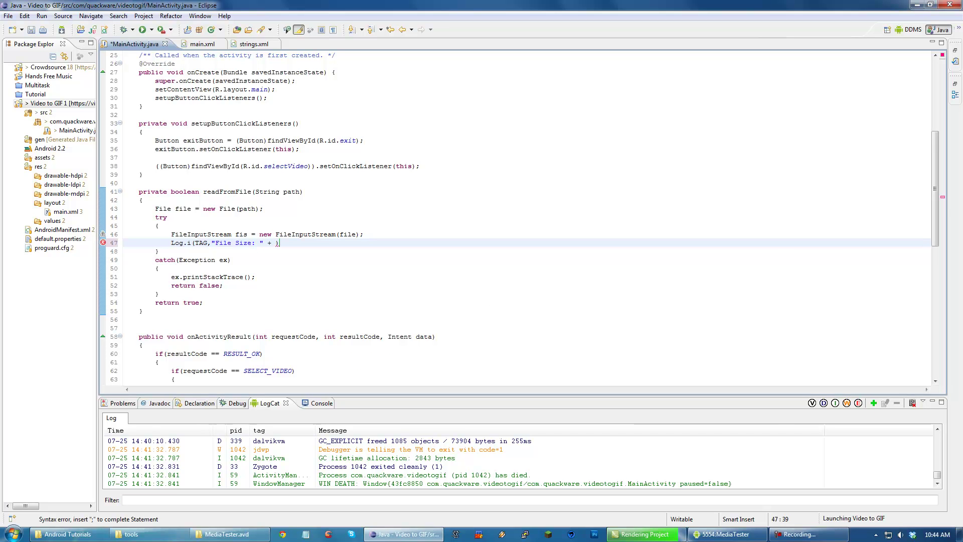
pyautogui.write('file.l')
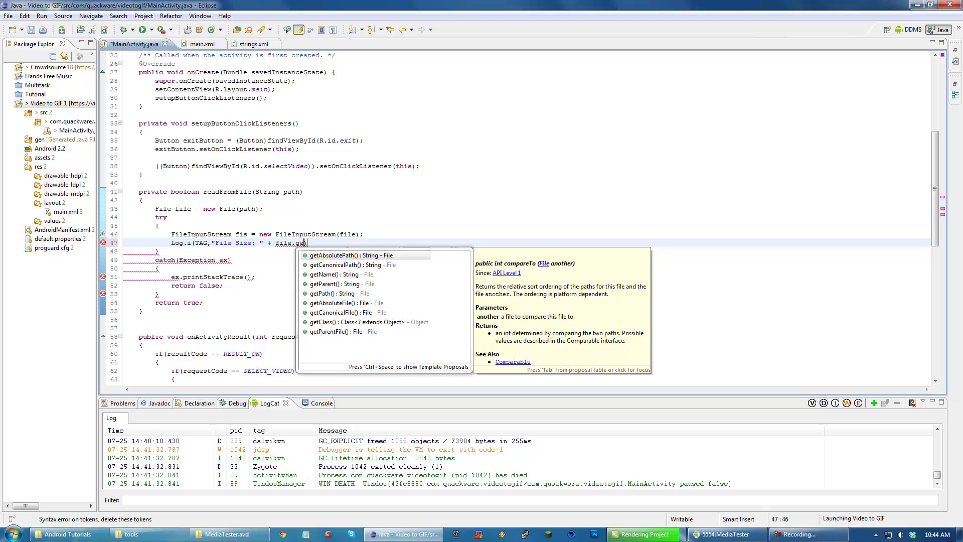
# Step: Log the size with Log.i(TAG, "File Size: " + file.length()) and save
pyautogui.press('Escape')
pyautogui.press('BackSpace')
pyautogui.press('BackSpace')
pyautogui.hotkey('ctrl', 'space')
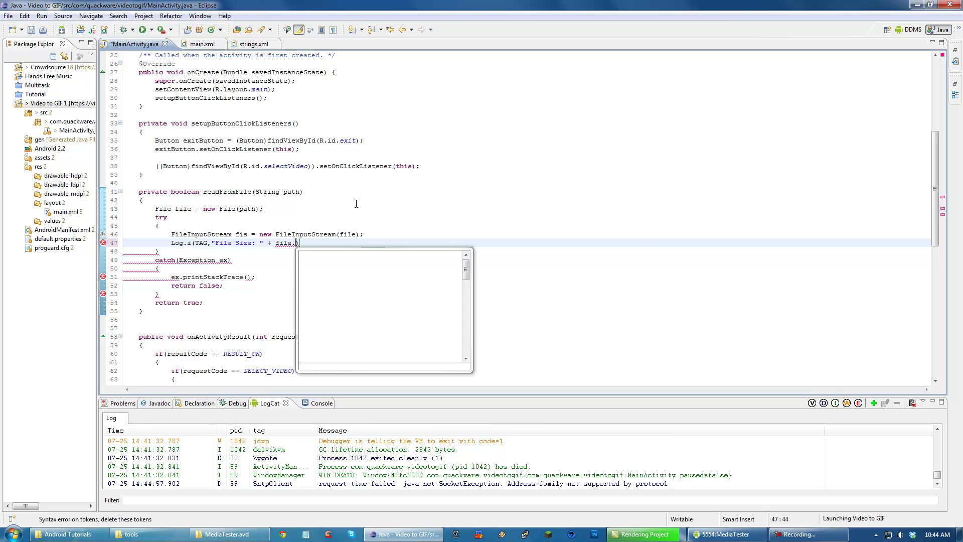
pyautogui.write('l')
pyautogui.press('BackSpace')
pyautogui.press('BackSpace')
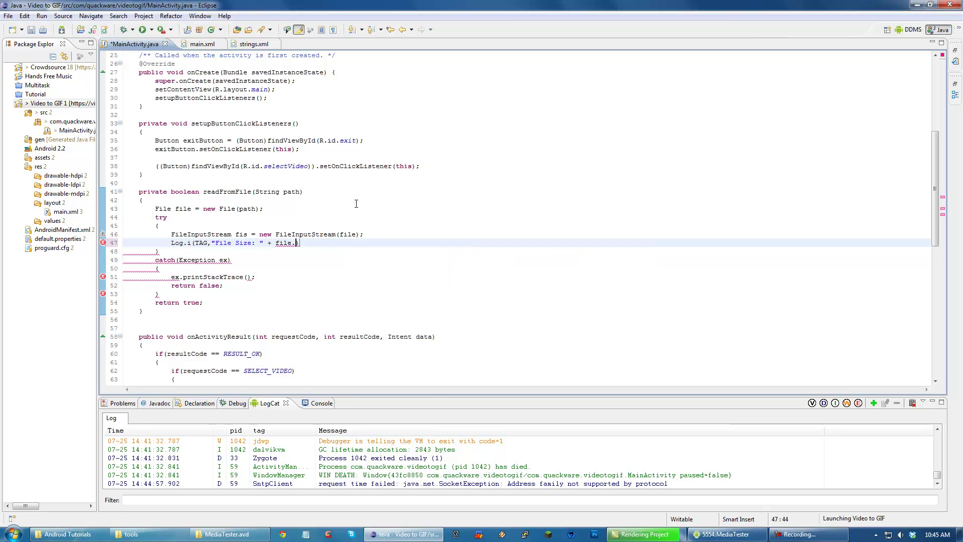
pyautogui.write('.le')
pyautogui.press('Return')
pyautogui.write(');')
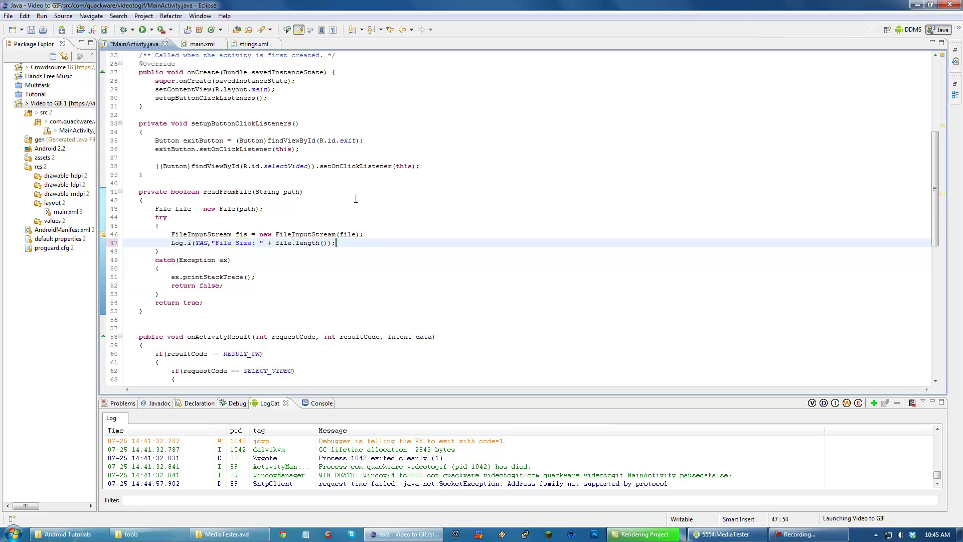
pyautogui.hotkey('ctrl', 's')
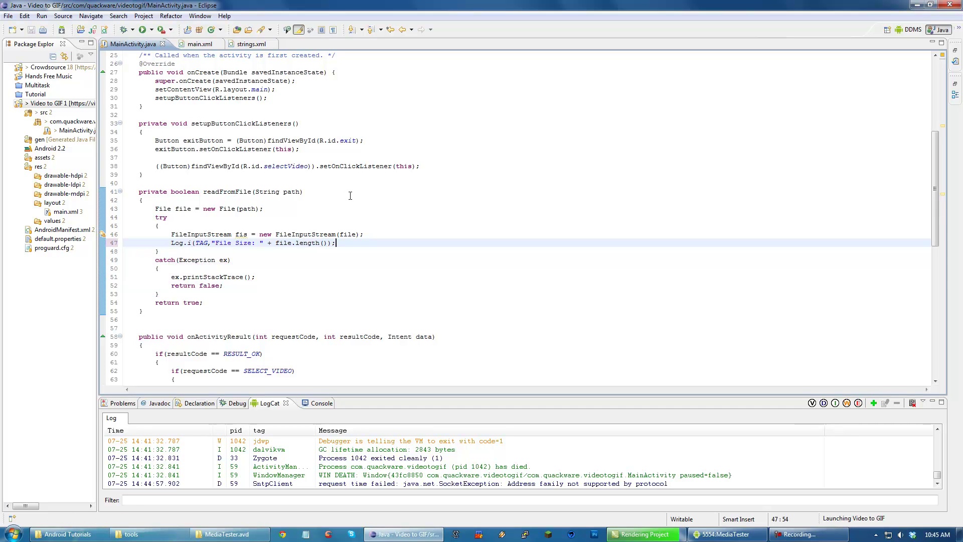
# Step: Add fis.close() below the log call and save
pyautogui.press('Return')
pyautogui.write('fis')
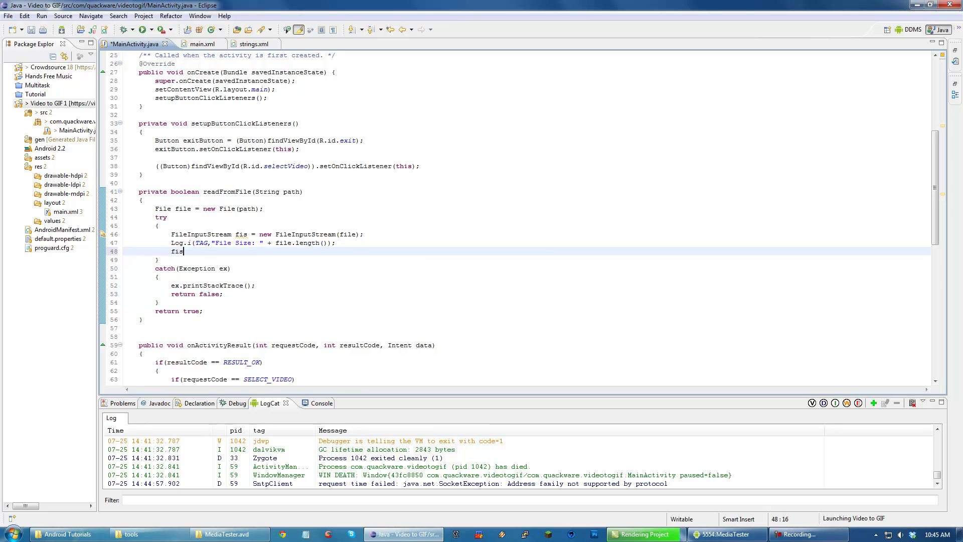
pyautogui.write('.cl')
pyautogui.press('Return')
pyautogui.write(';')
pyautogui.hotkey('ctrl', 's')
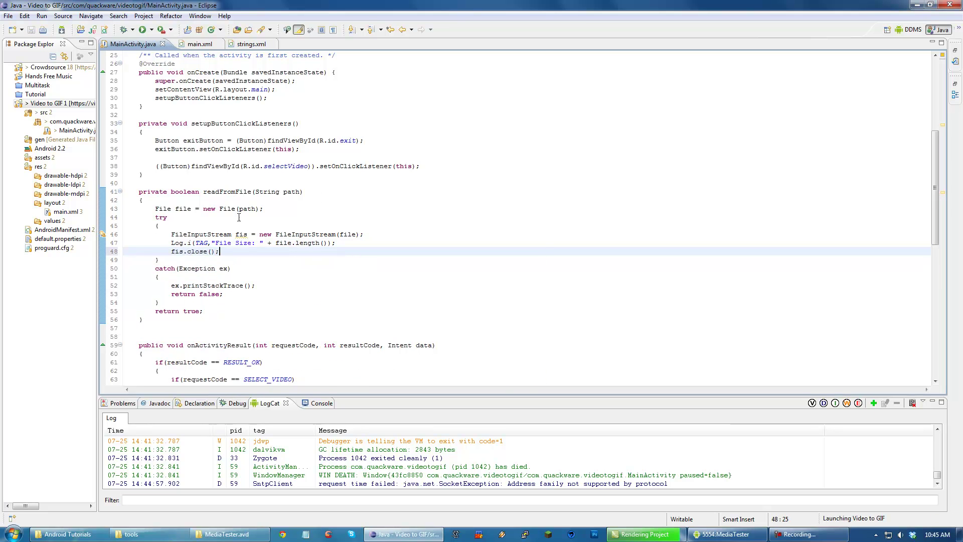
pyautogui.click(174, 218)
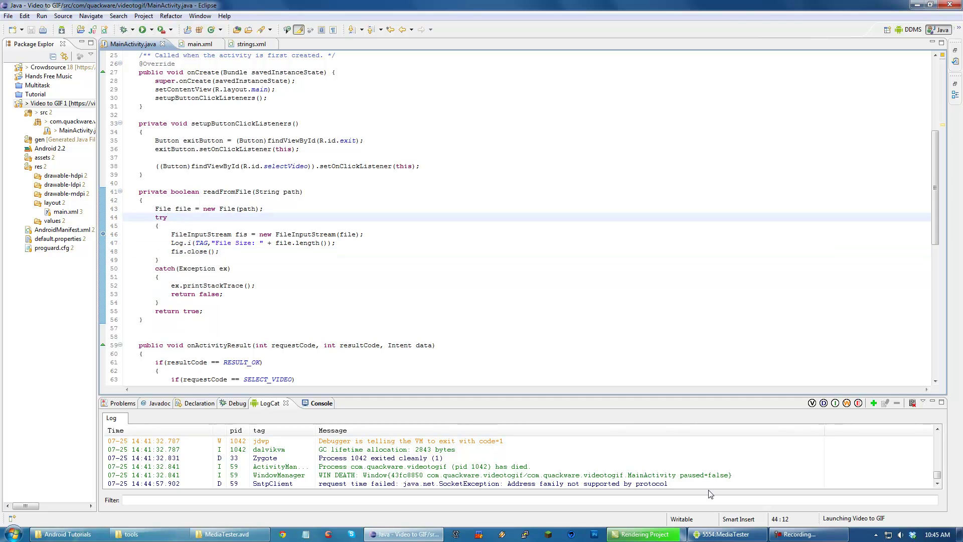
# Step: Debug Video to GIF in the emulator and pick a video via Select Video
pyautogui.click(724, 534)
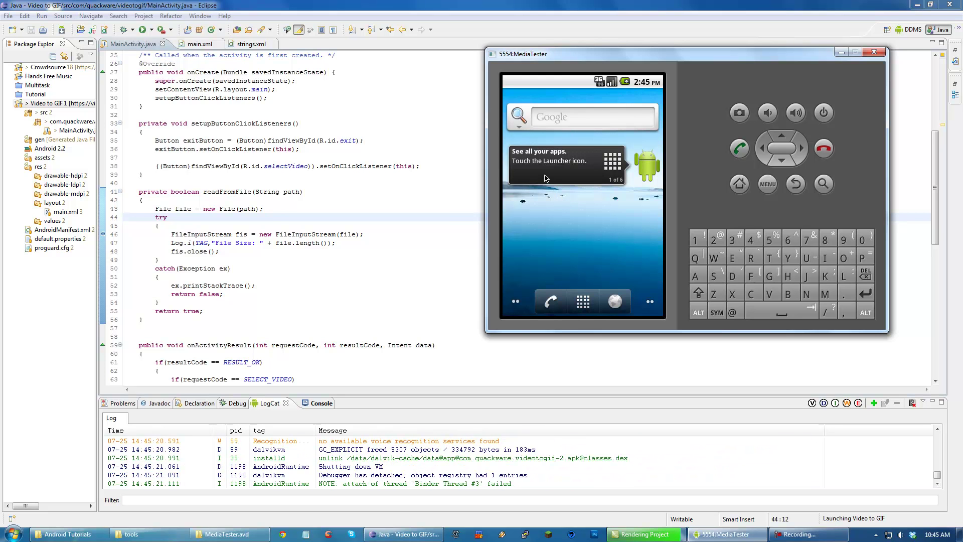
pyautogui.click(245, 256)
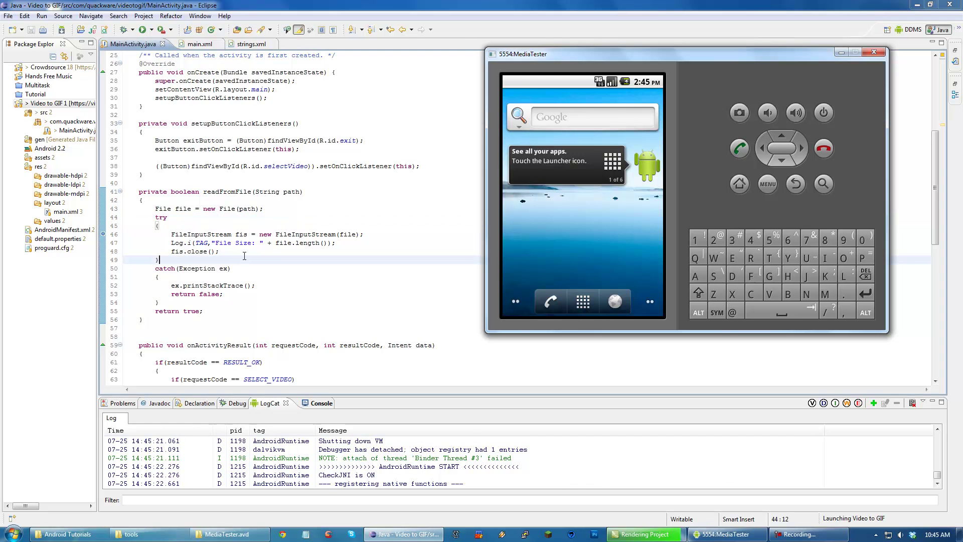
pyautogui.click(707, 534)
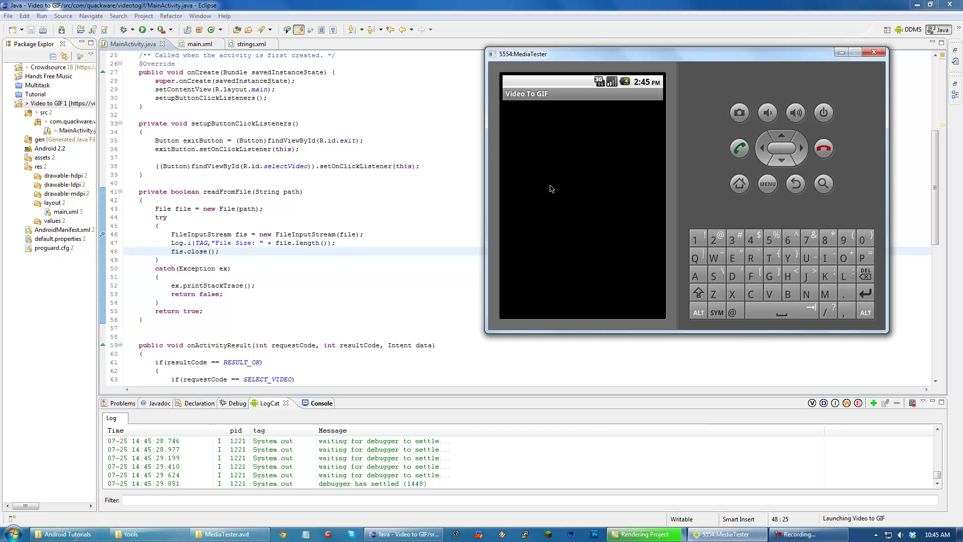
pyautogui.click(527, 145)
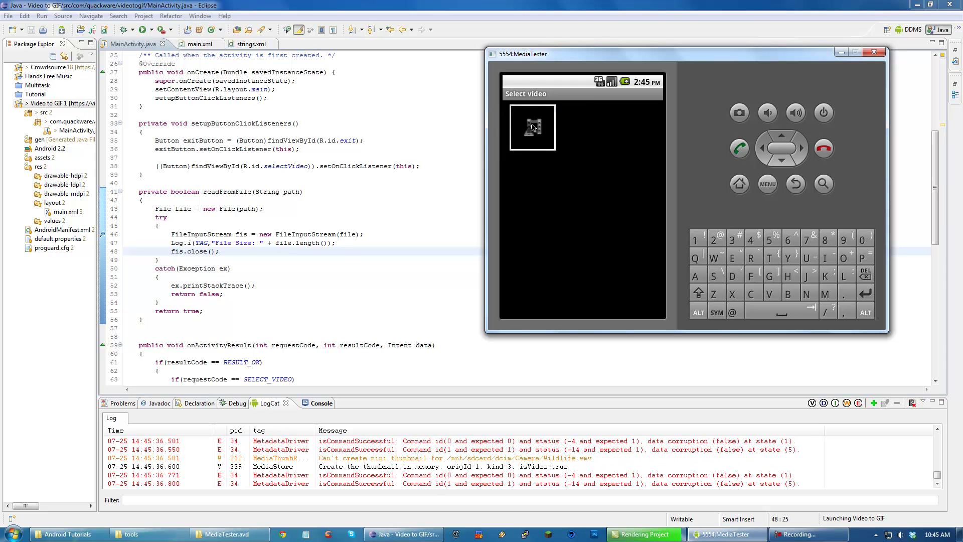
pyautogui.click(534, 128)
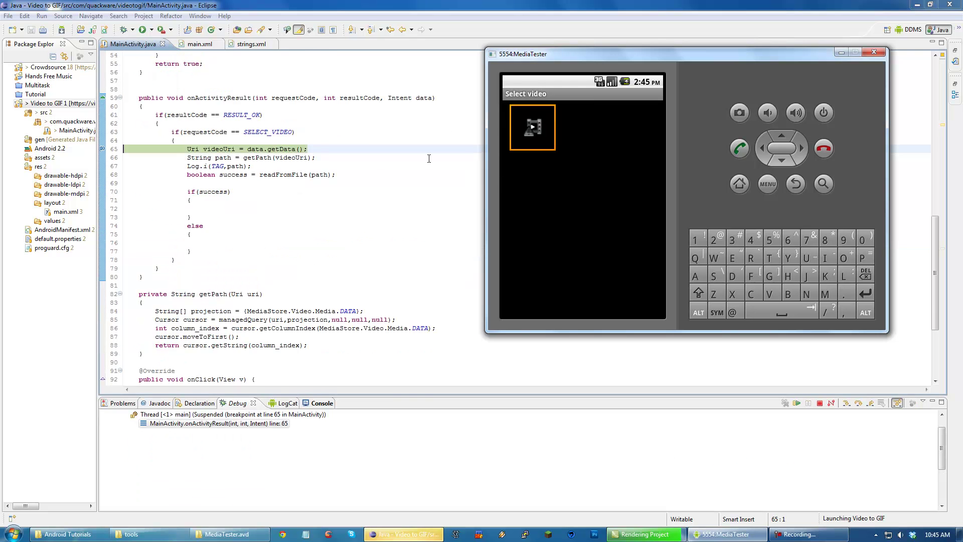
# Step: Resume into readFromFile, confirm path /mnt/sdcard/dcim/Camera/Wildlife.wmv, and step over to fis.close()
pyautogui.click(428, 158)
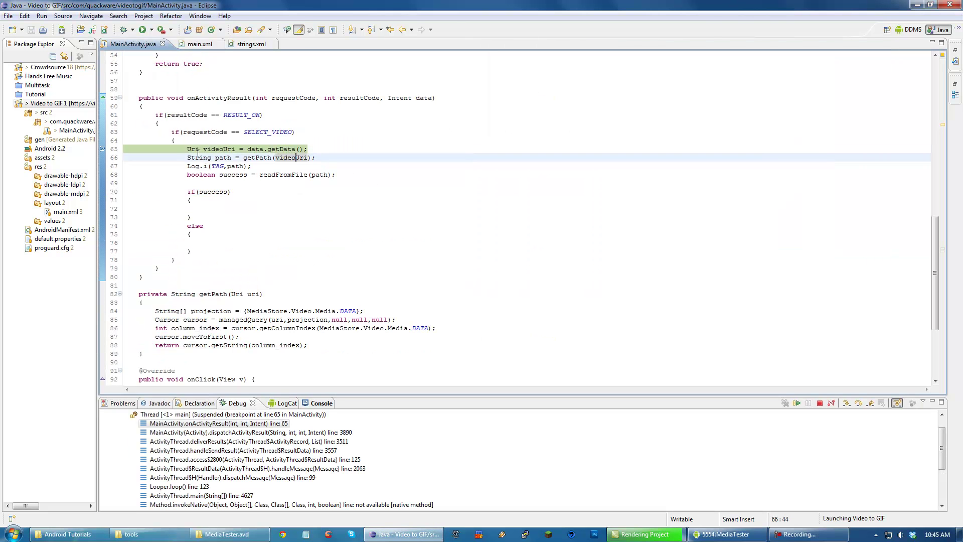
pyautogui.press('F8')
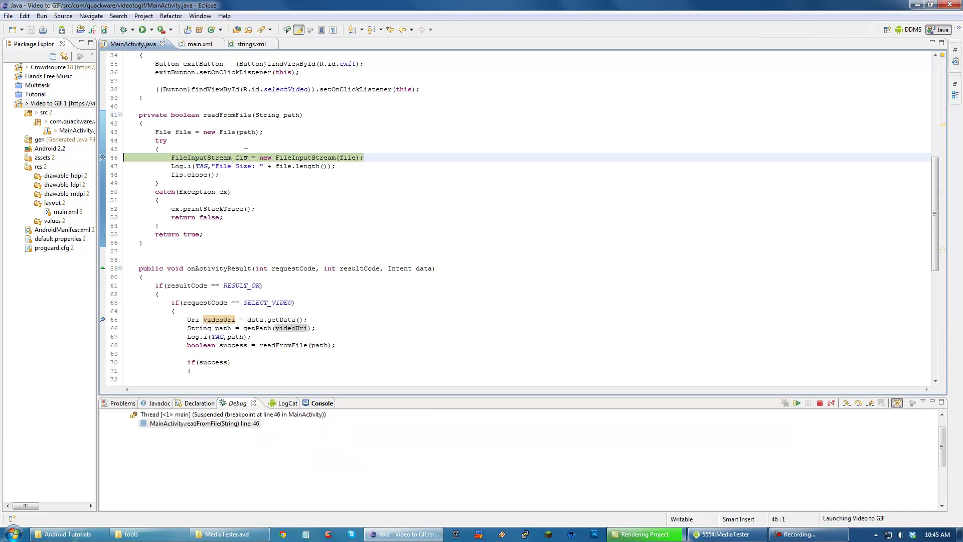
pyautogui.moveTo(183, 132)
pyautogui.click(183, 143)
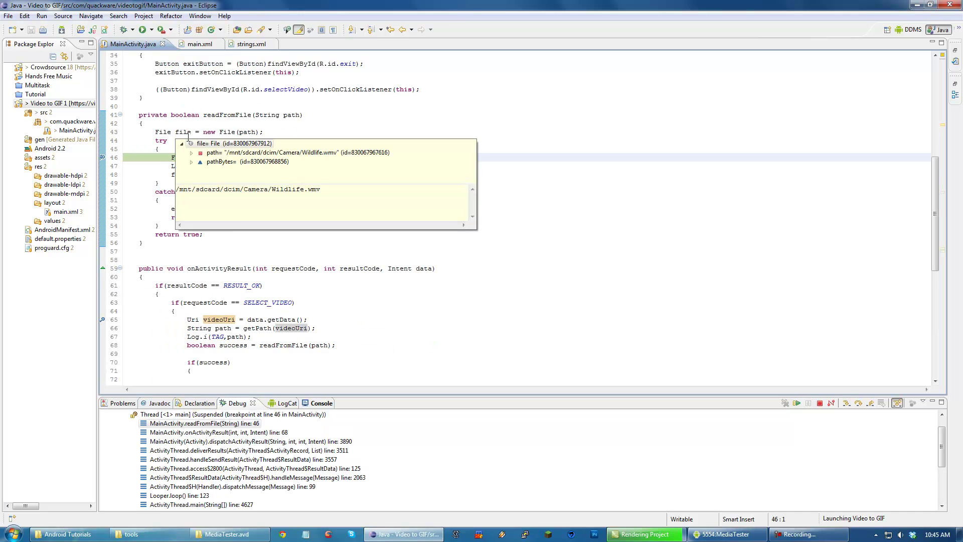
pyautogui.click(288, 153)
pyautogui.click(314, 123)
pyautogui.press('F6')
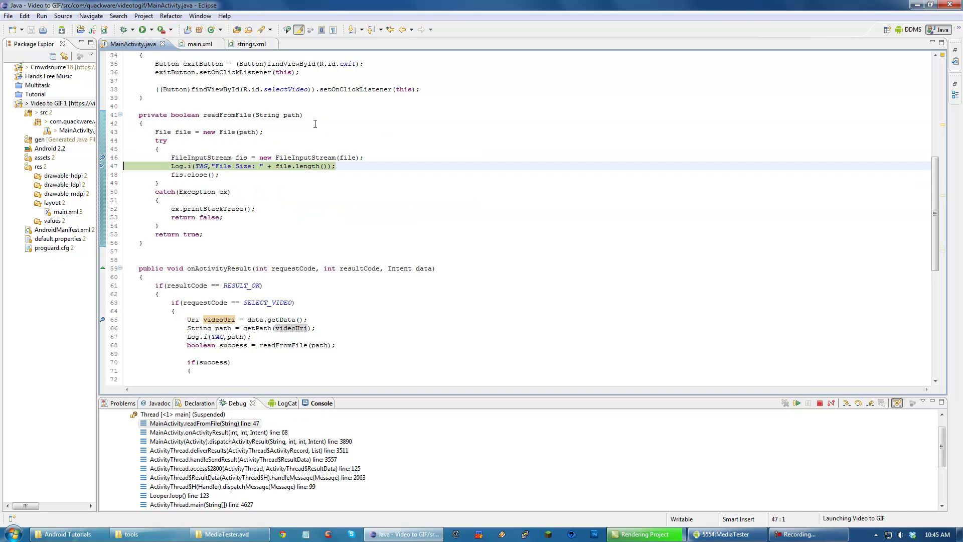
pyautogui.press('F6')
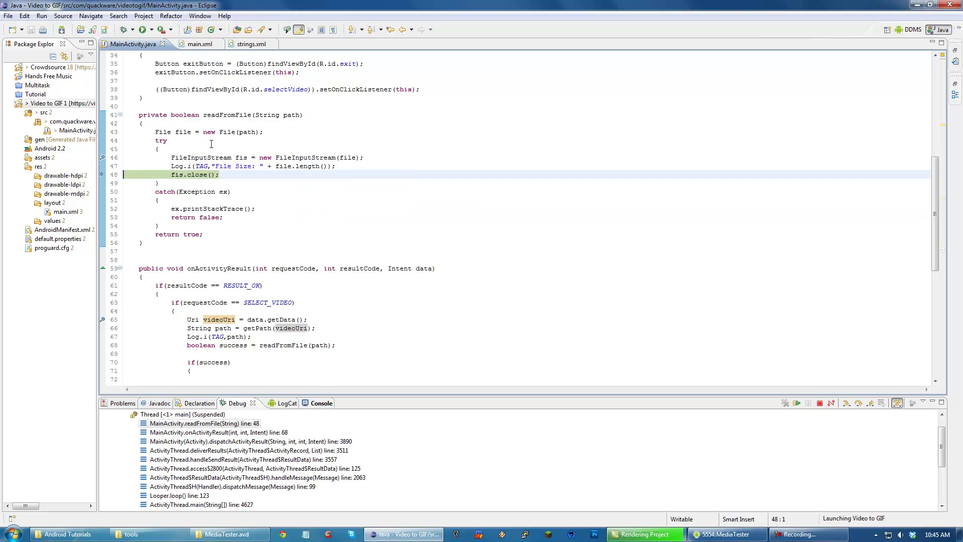
# Step: Find the File Size: 26246026 entry in LogCat
pyautogui.click(287, 403)
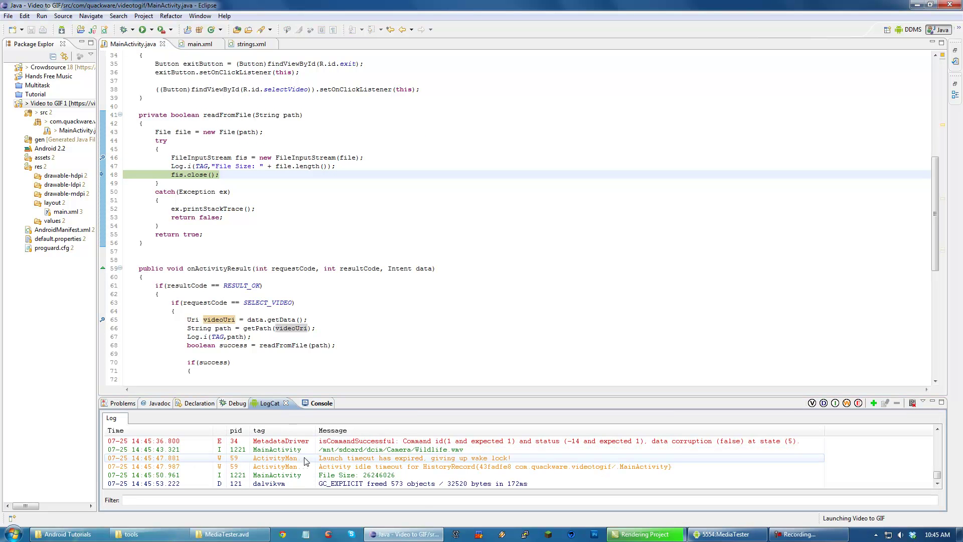
pyautogui.click(344, 475)
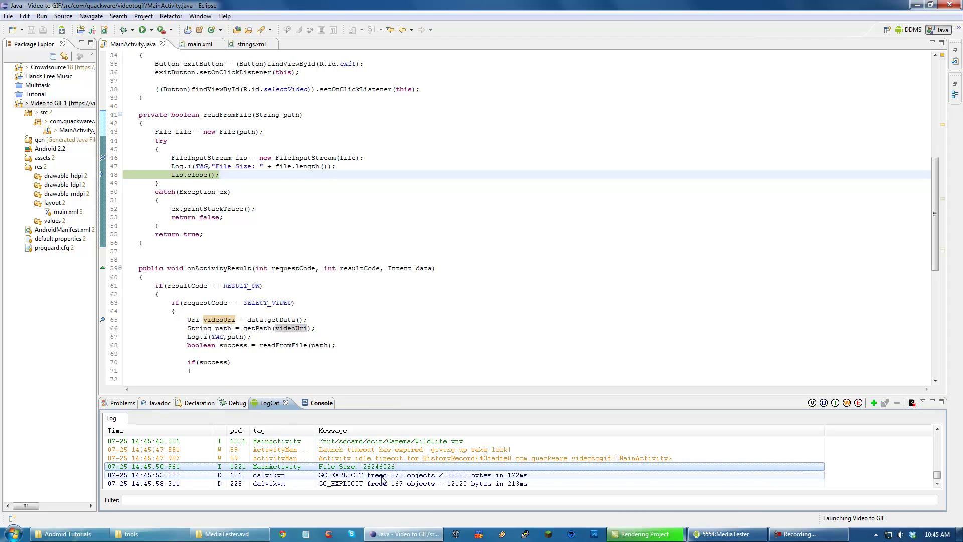
pyautogui.click(245, 285)
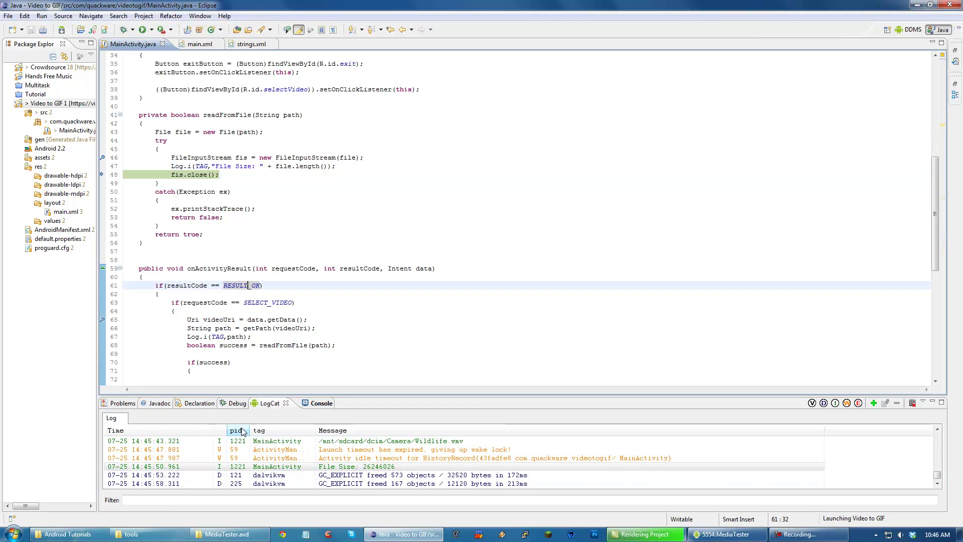
# Step: Terminate the suspended thread in the Debug view and return to the code
pyautogui.click(237, 402)
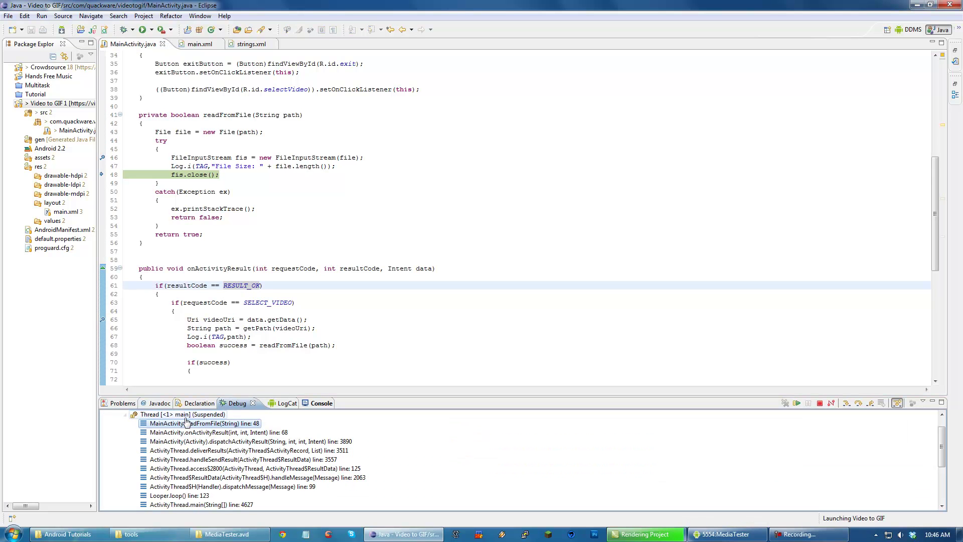
pyautogui.rightClick(187, 415)
pyautogui.click(215, 303)
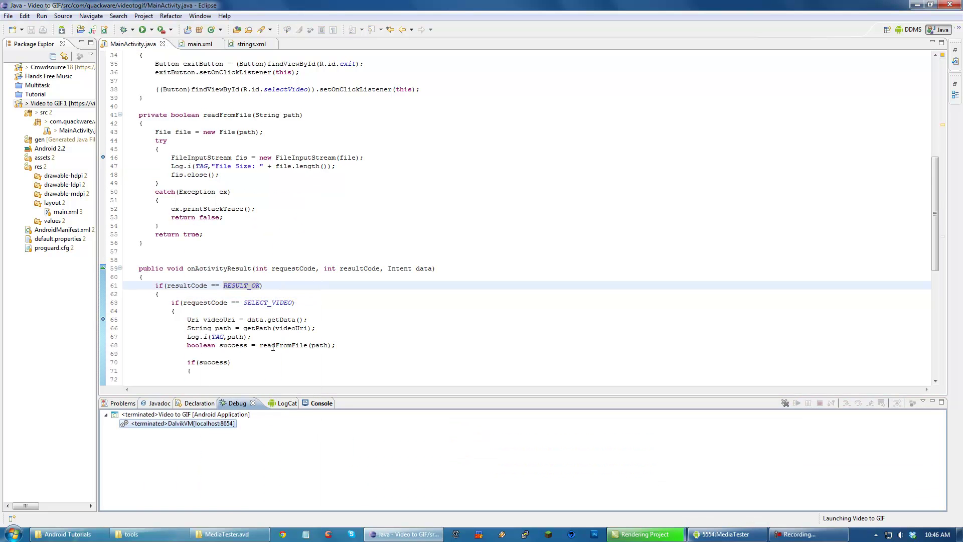
pyautogui.click(726, 534)
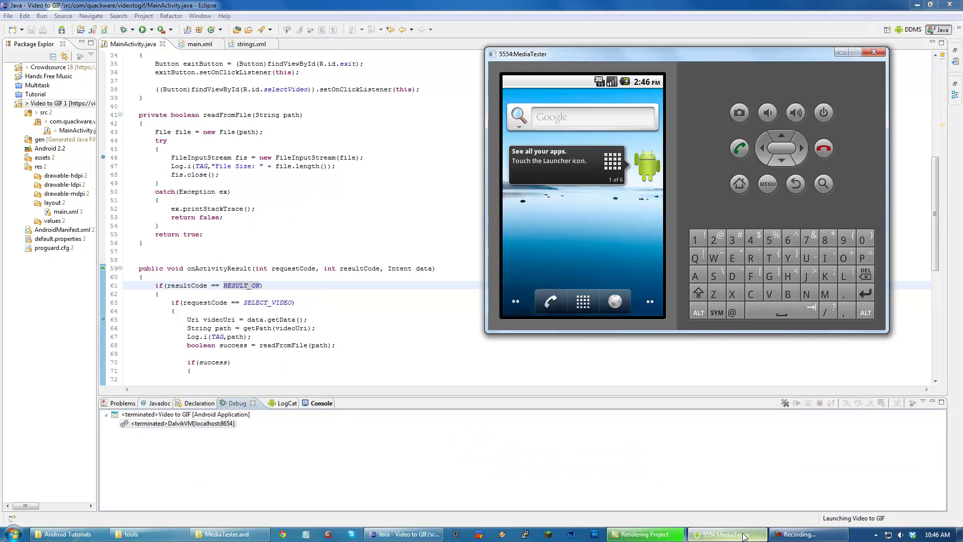
pyautogui.click(297, 302)
# Step: Add 'videoFile = new byte[(int)file.length()];' after the size log and save
pyautogui.click(411, 268)
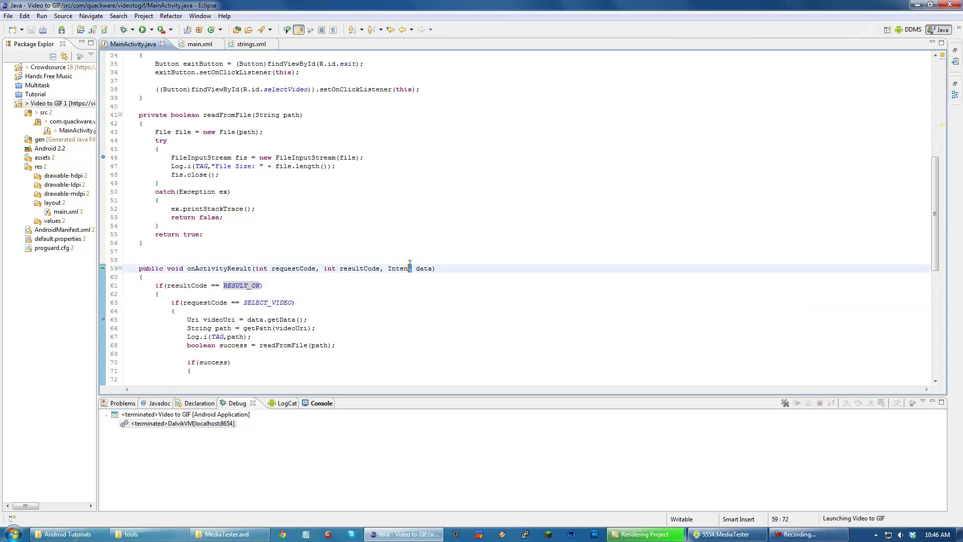
pyautogui.click(239, 174)
pyautogui.click(362, 166)
pyautogui.press('Return')
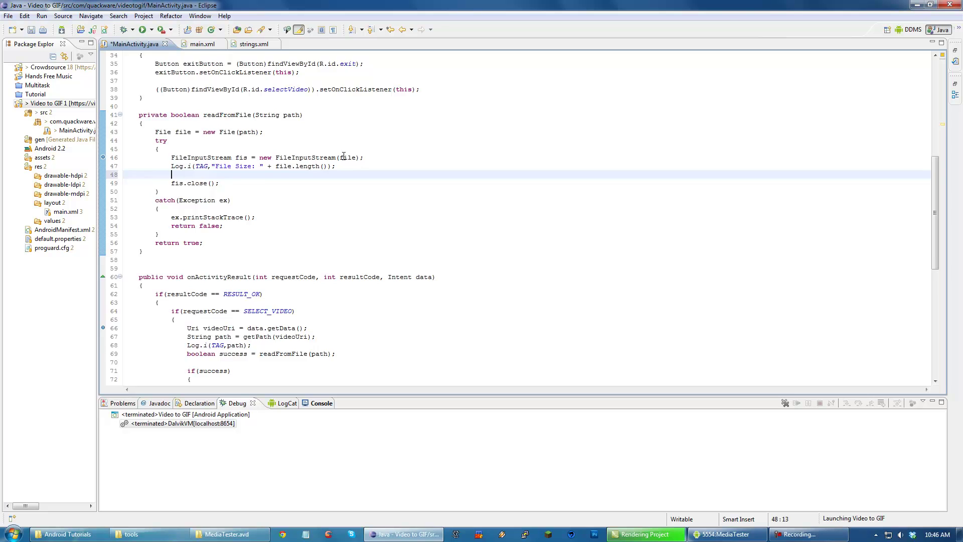
pyautogui.scroll(8, 344, 155)
pyautogui.scroll(4, 343, 156)
pyautogui.scroll(-7, 344, 156)
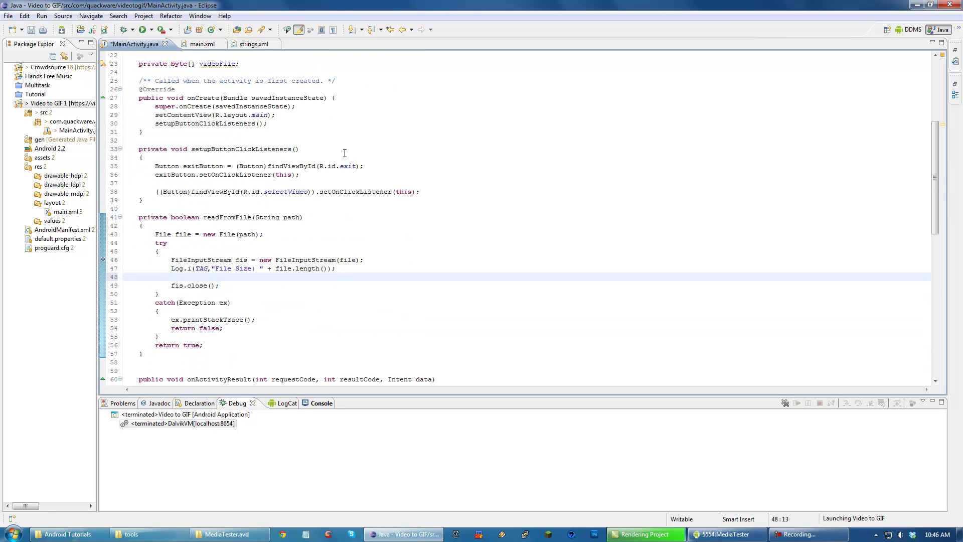
pyautogui.write('videoFile = ')
pyautogui.write('new byte')
pyautogui.write('[]')
pyautogui.press('Left')
pyautogui.write('(int)')
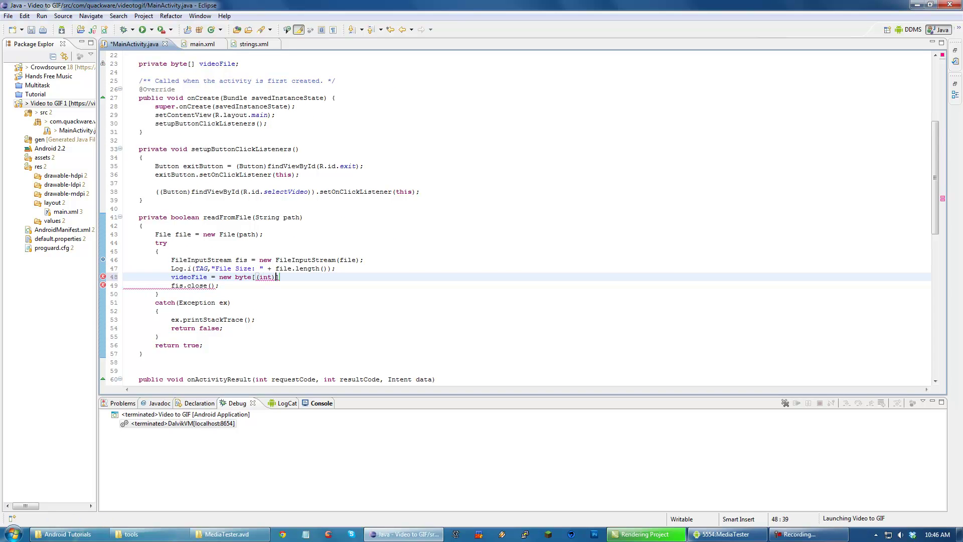
pyautogui.write('file.length()')
pyautogui.write('];')
pyautogui.hotkey('ctrl', 's')
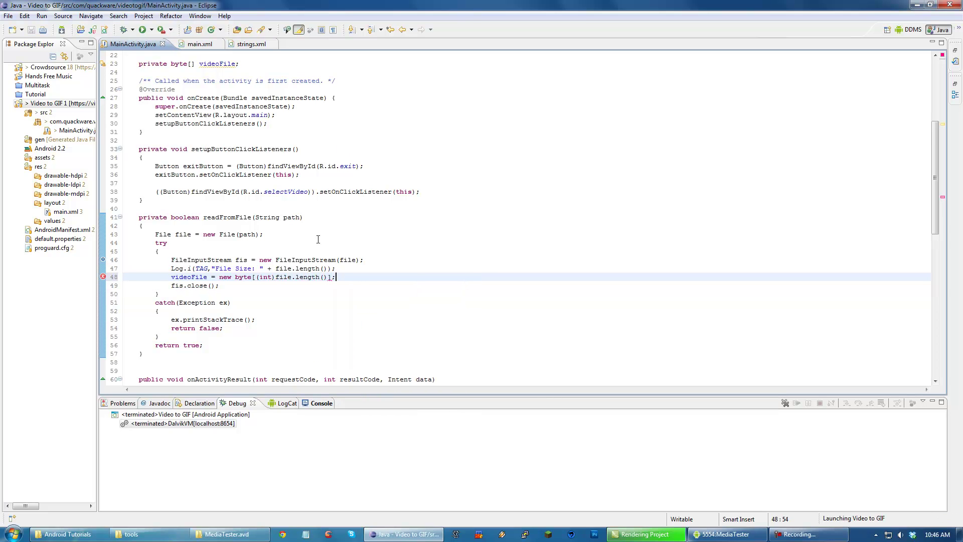
# Step: Check the array size expression, dismiss the length() popup and return to line 48's end
pyautogui.click(256, 278)
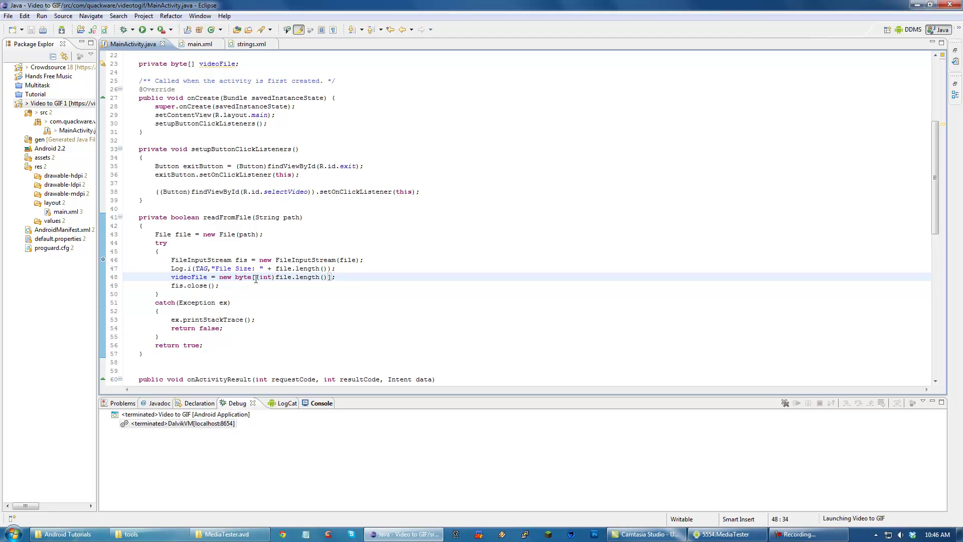
pyautogui.moveTo(256, 278); pyautogui.dragTo(329, 278)
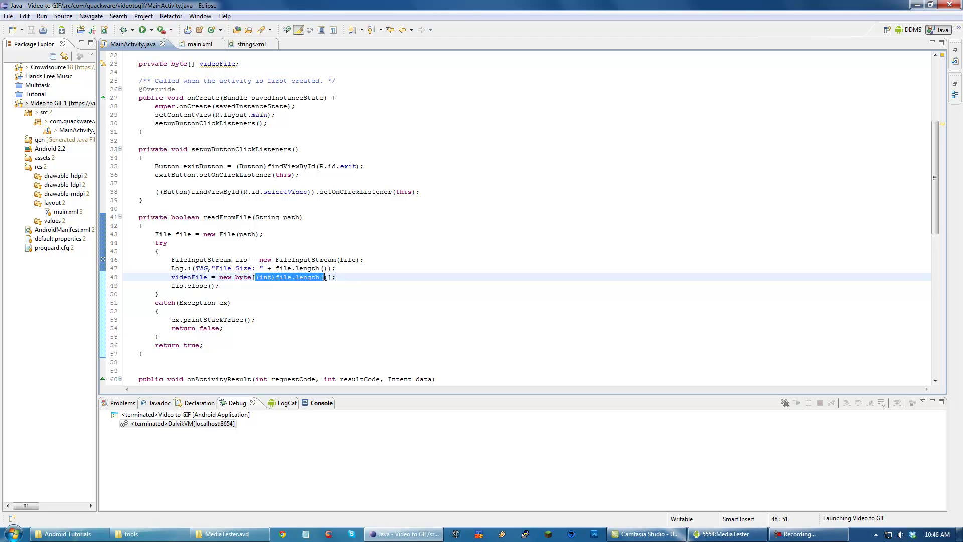
pyautogui.click(331, 278)
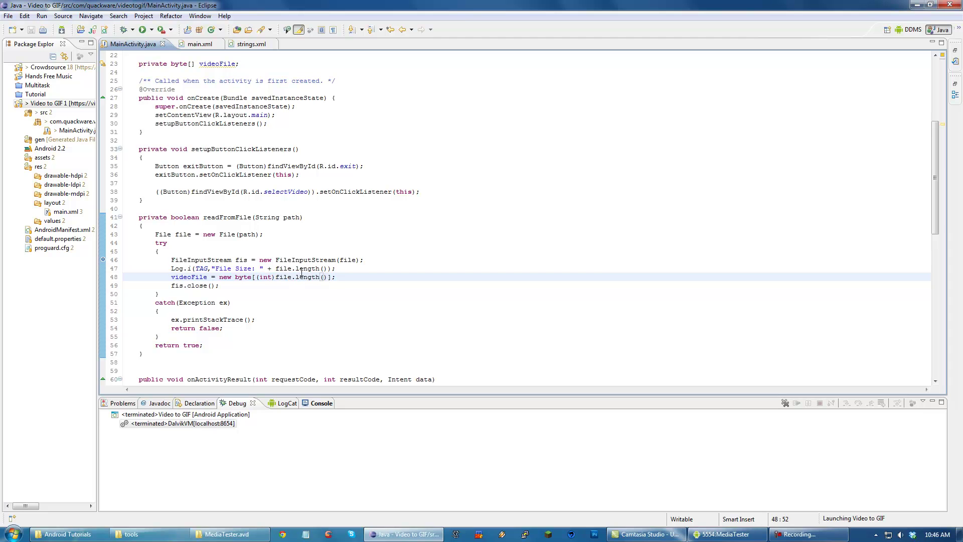
pyautogui.moveTo(307, 278)
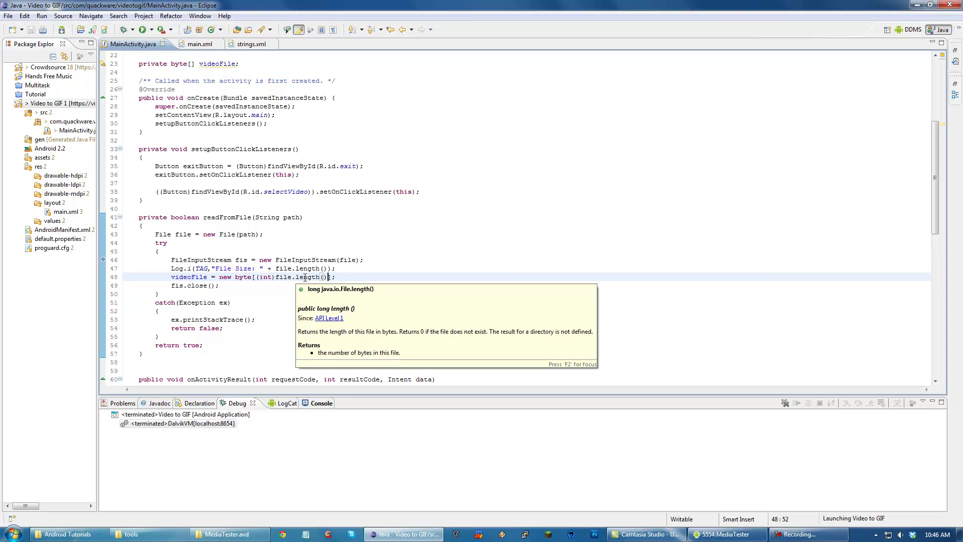
pyautogui.click(226, 287)
pyautogui.click(346, 279)
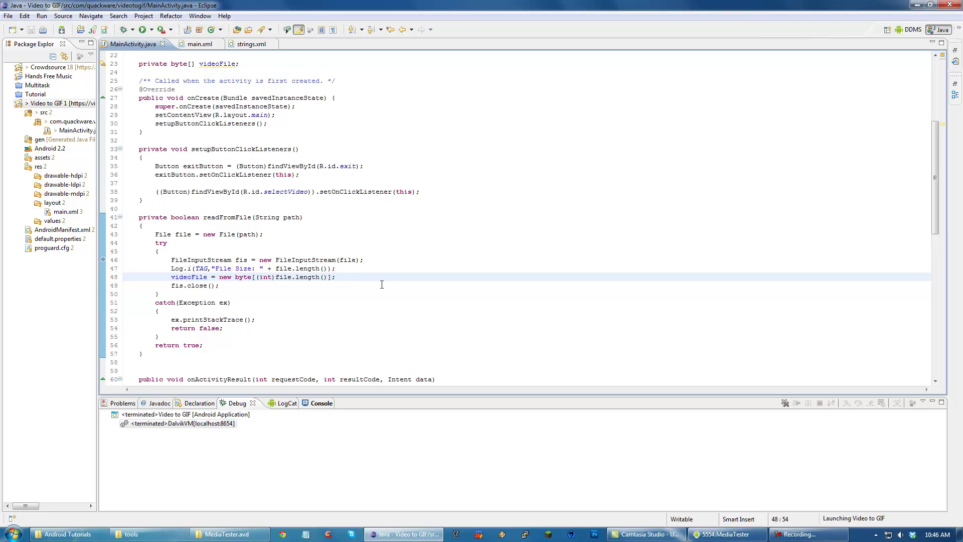
# Step: Add 'fis.read(videoFile);' after the allocation in readFromFile and save MainActivity.java
pyautogui.press('Return')
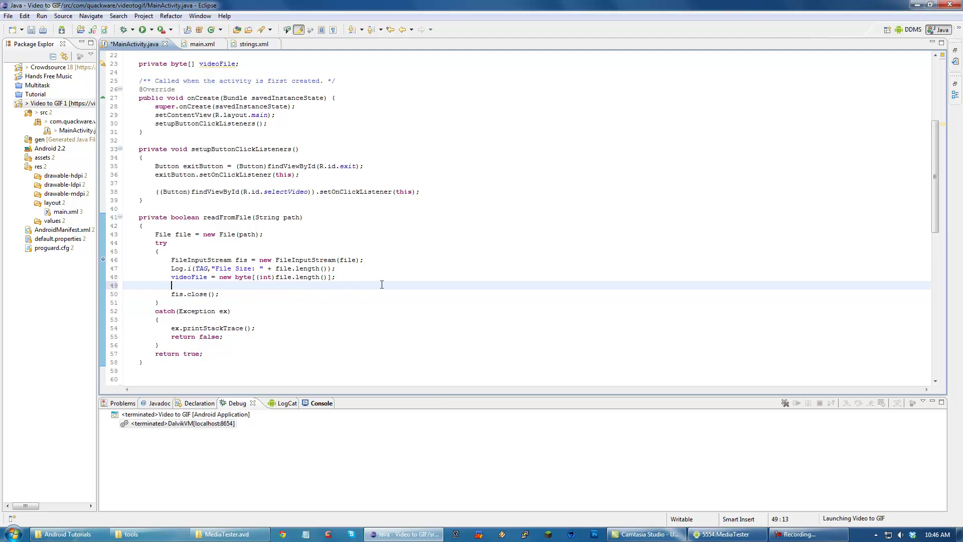
pyautogui.write('fis')
pyautogui.write('.read')
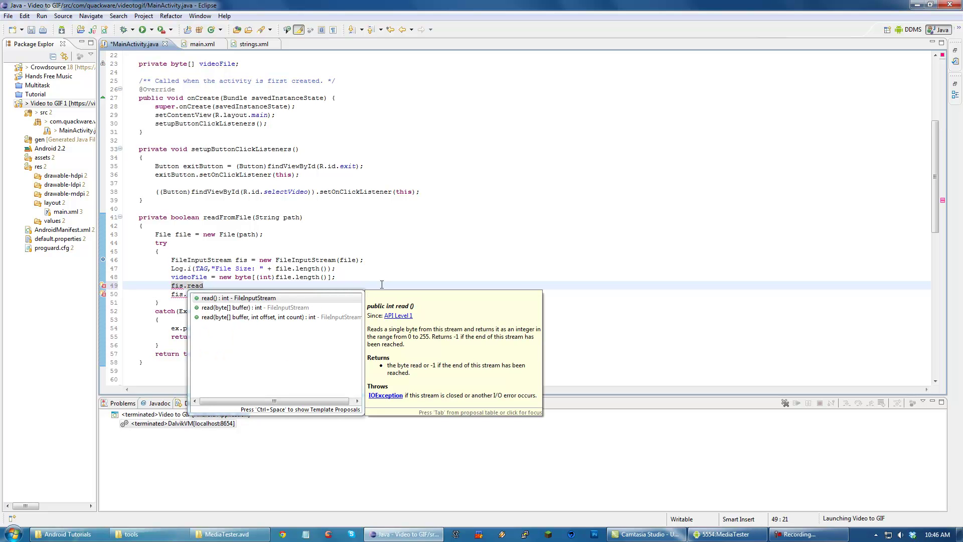
pyautogui.press('Down')
pyautogui.press('Return')
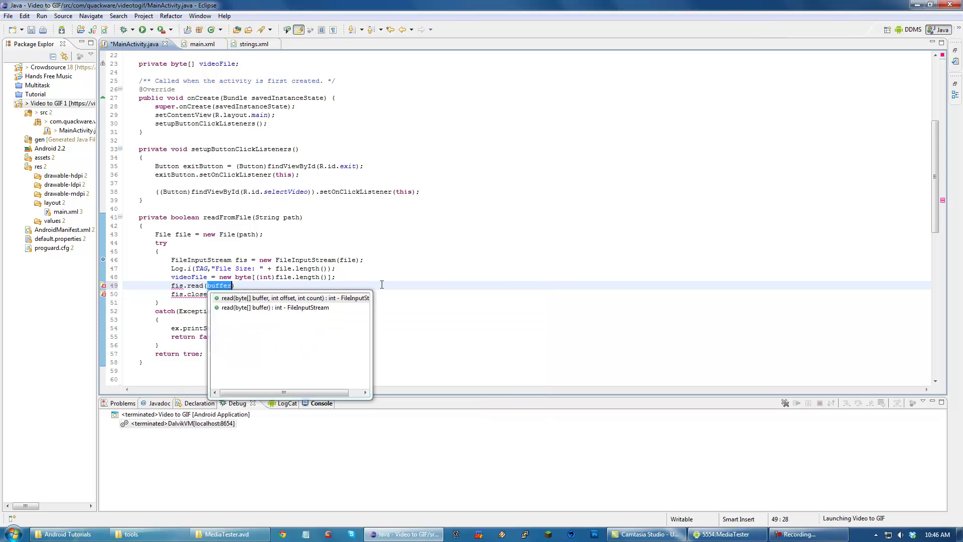
pyautogui.scroll(3, 364, 281)
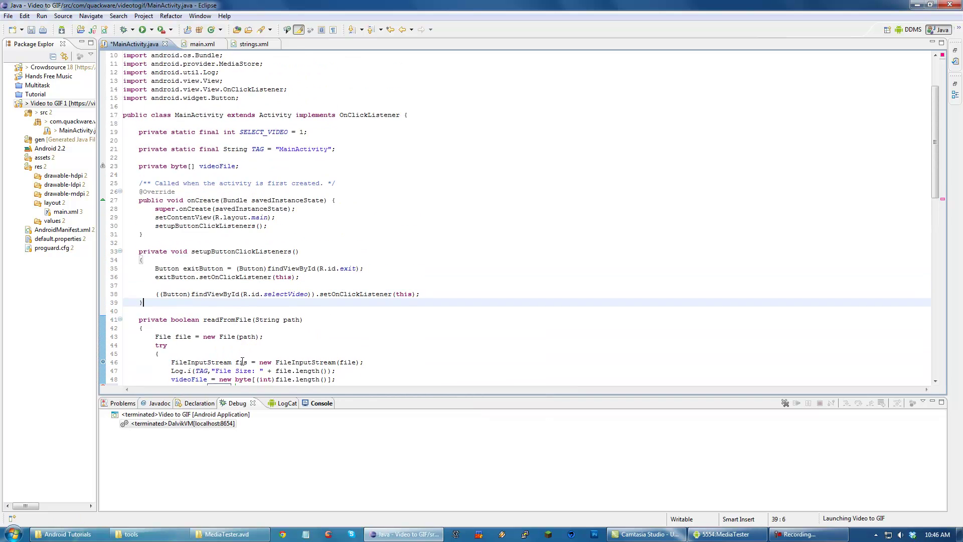
pyautogui.click(219, 361)
pyautogui.write('videoFo')
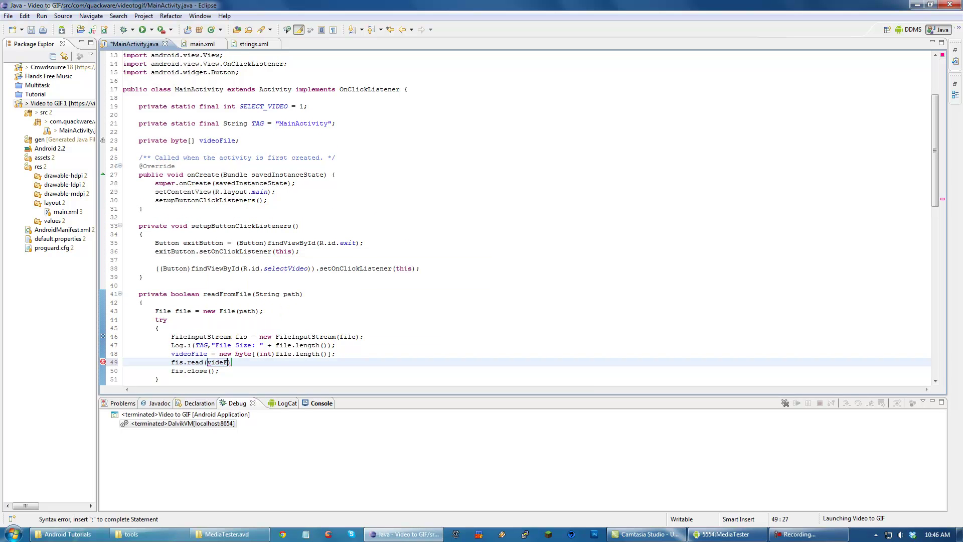
pyautogui.press('BackSpace')
pyautogui.press('BackSpace')
pyautogui.write('oFile);')
pyautogui.hotkey('ctrl', 's')
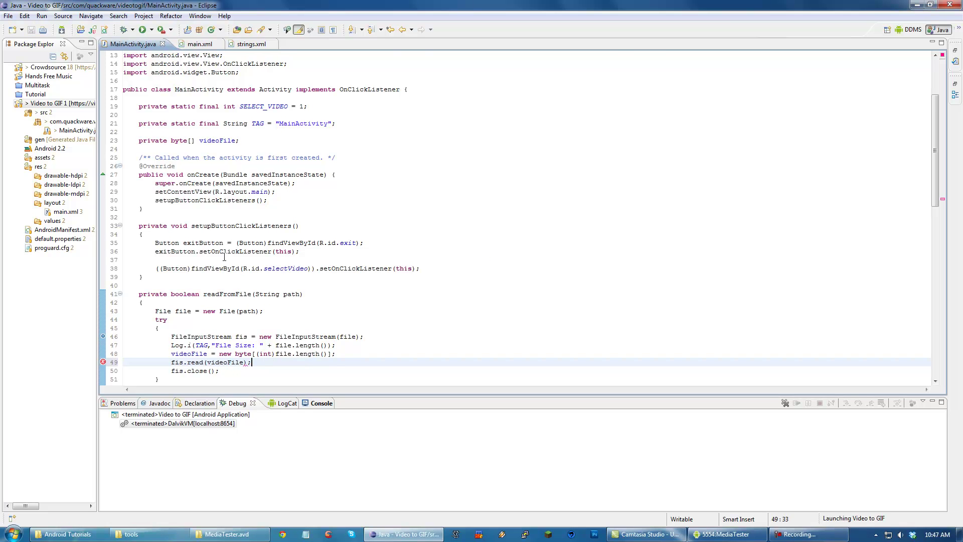
pyautogui.click(272, 285)
pyautogui.scroll(-2, 272, 284)
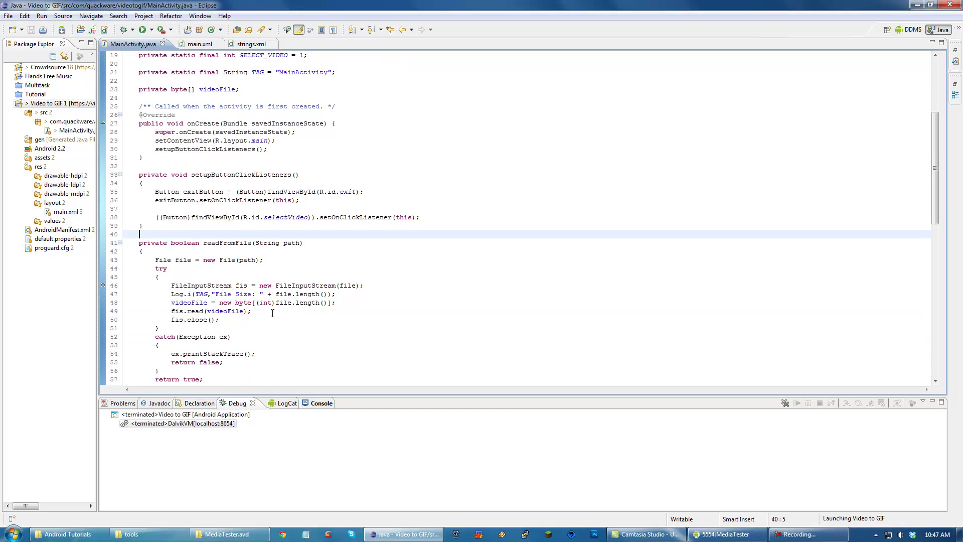
pyautogui.click(267, 312)
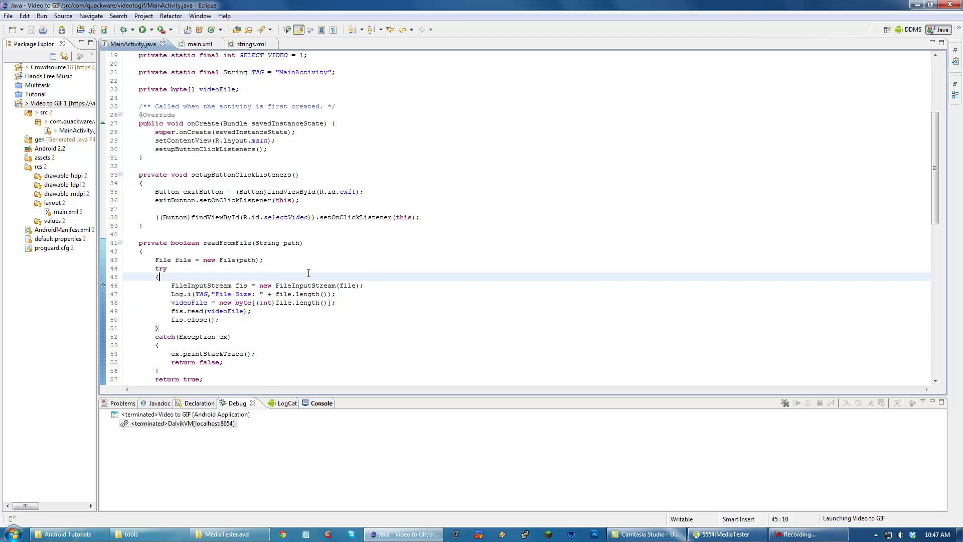
pyautogui.click(227, 259)
pyautogui.doubleClick(227, 260)
pyautogui.click(233, 259)
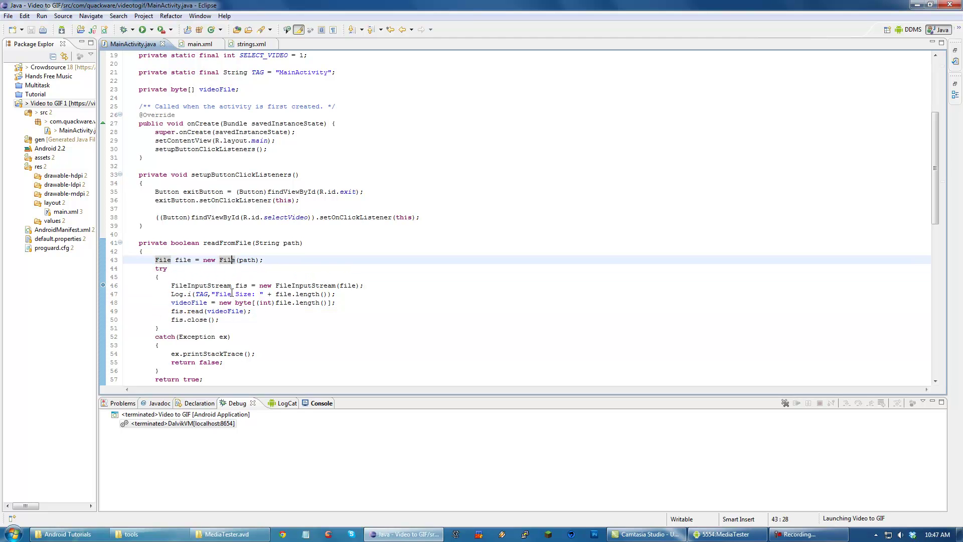
pyautogui.scroll(-3, 229, 287)
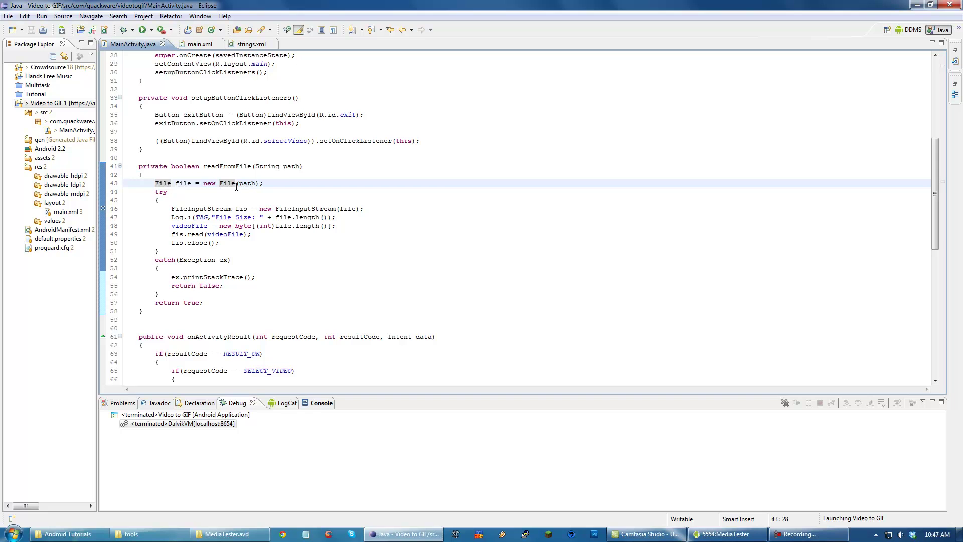
# Step: Fold the onActivityResult and readFromFile bodies, then review getPath and the //image/* line
pyautogui.click(164, 177)
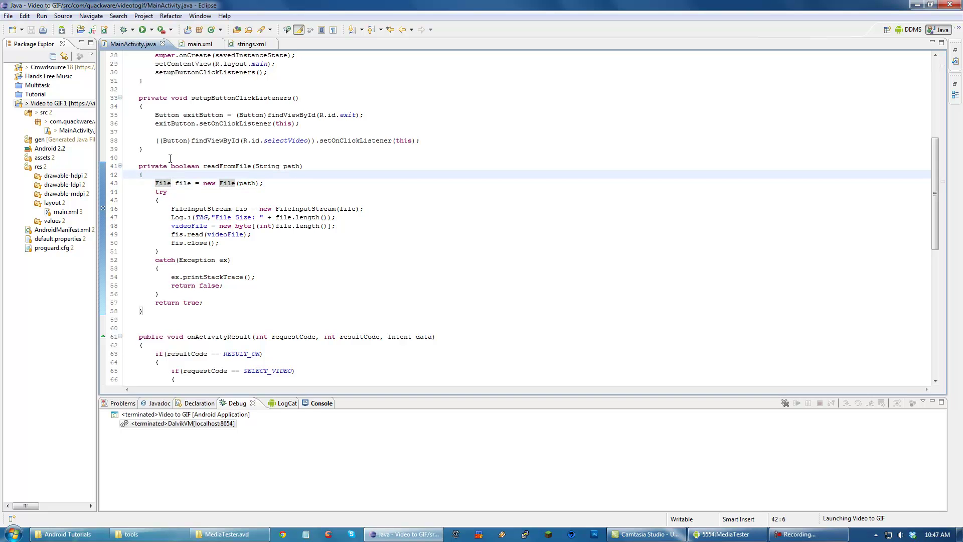
pyautogui.click(171, 157)
pyautogui.press('BackSpace')
pyautogui.scroll(-6, 188, 176)
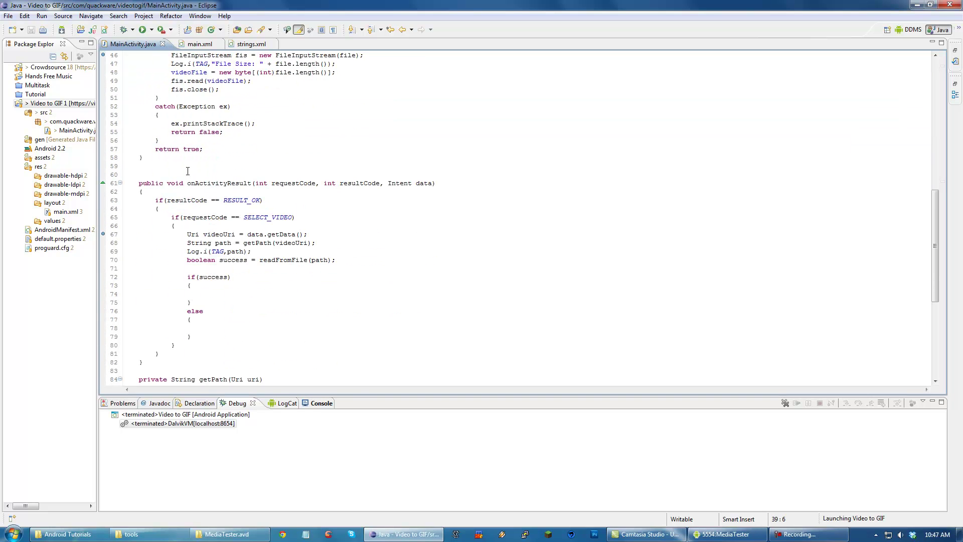
pyautogui.scroll(-5, 360, 197)
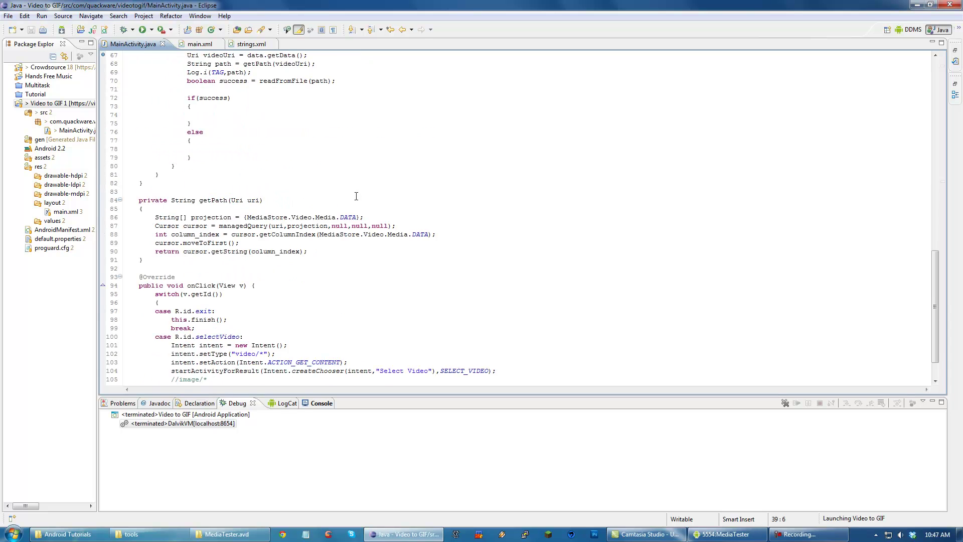
pyautogui.scroll(8, 360, 197)
pyautogui.scroll(1, 360, 198)
pyautogui.click(121, 111)
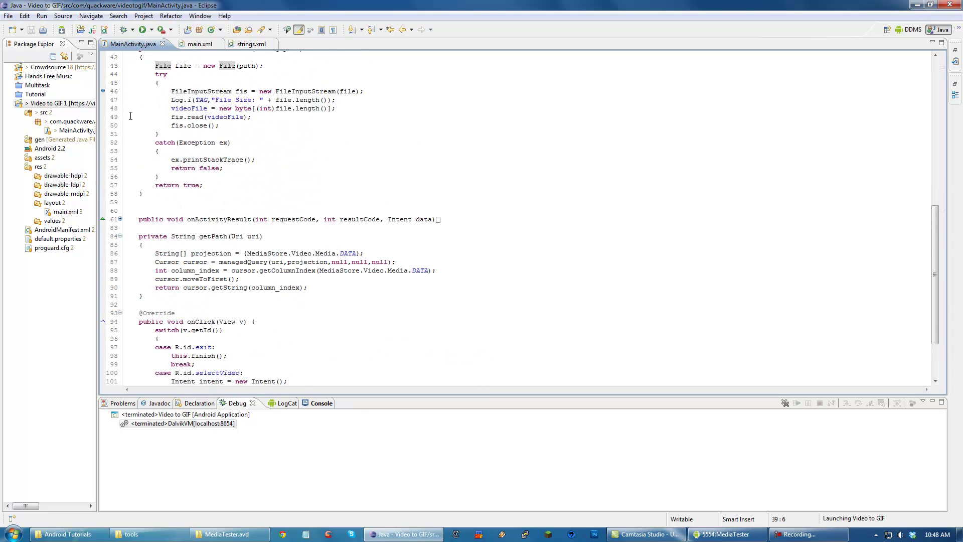
pyautogui.scroll(3, 120, 111)
pyautogui.click(120, 75)
pyautogui.click(157, 175)
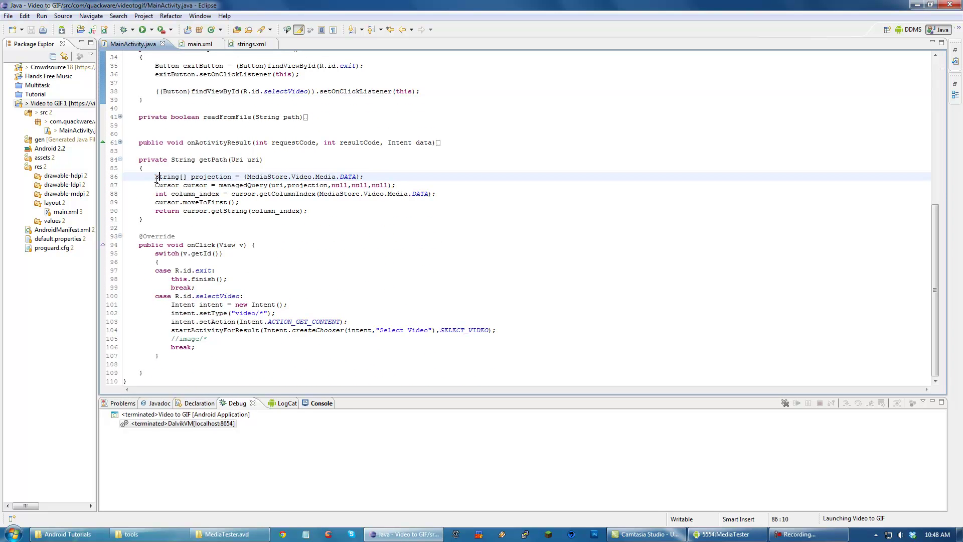
pyautogui.click(223, 339)
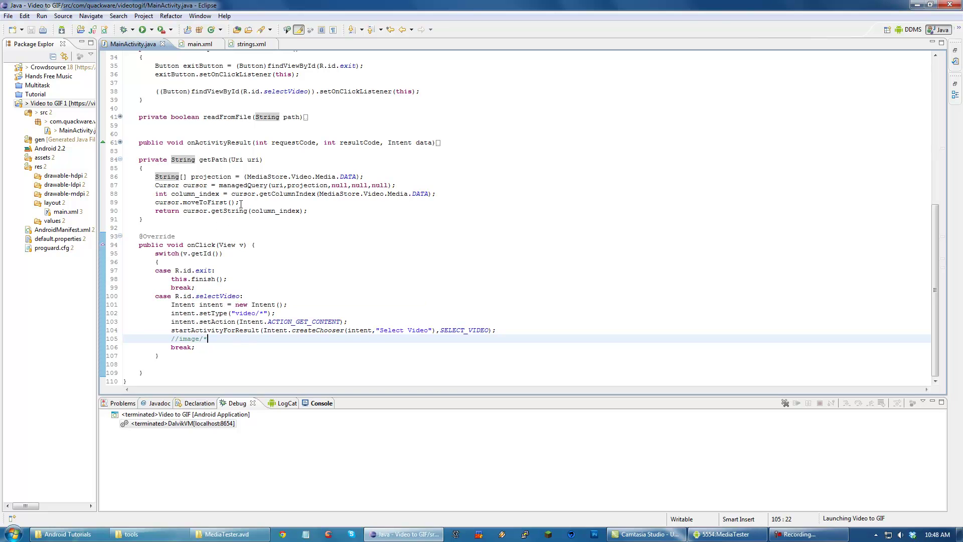
# Step: Drop a new Button beneath Select Video in main.xml's Graphical Layout
pyautogui.click(198, 44)
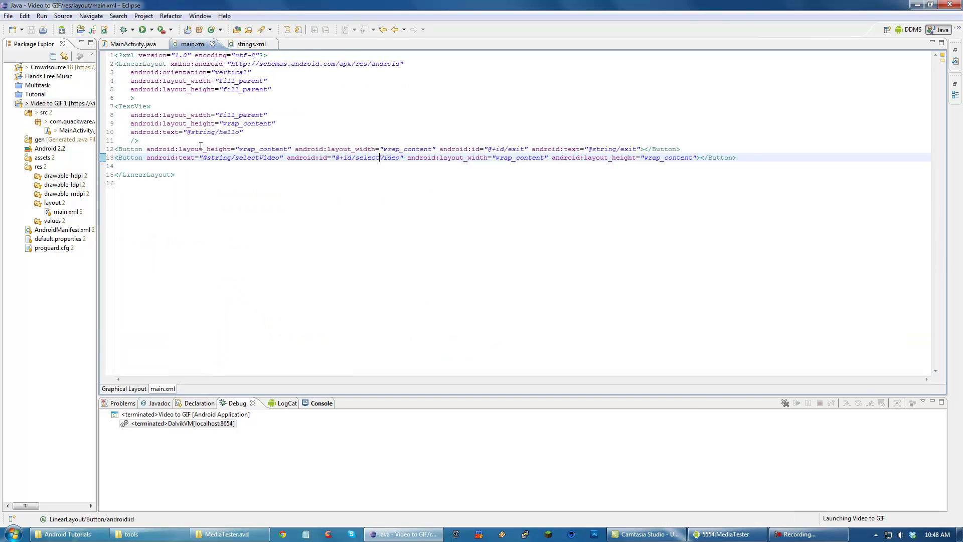
pyautogui.click(125, 389)
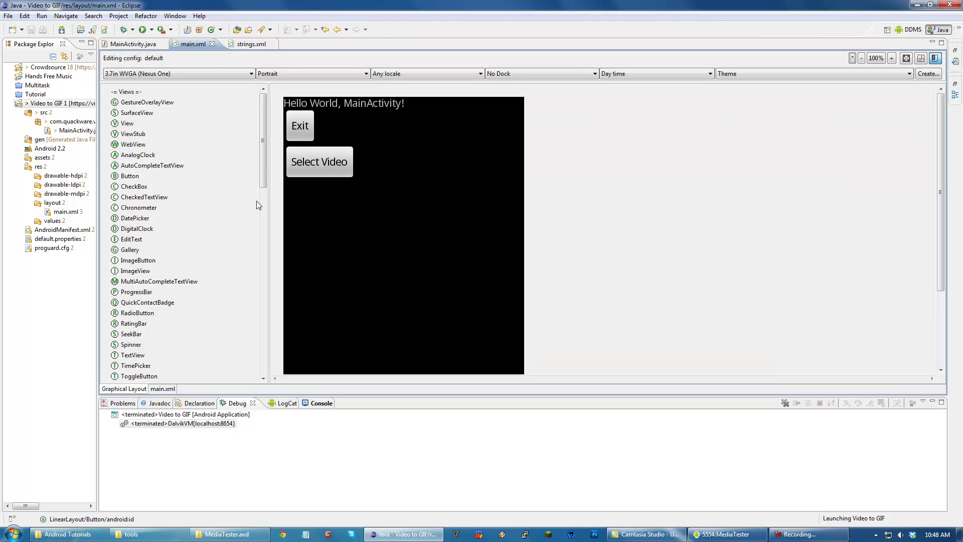
pyautogui.click(291, 197)
pyautogui.scroll(-1, 188, 226)
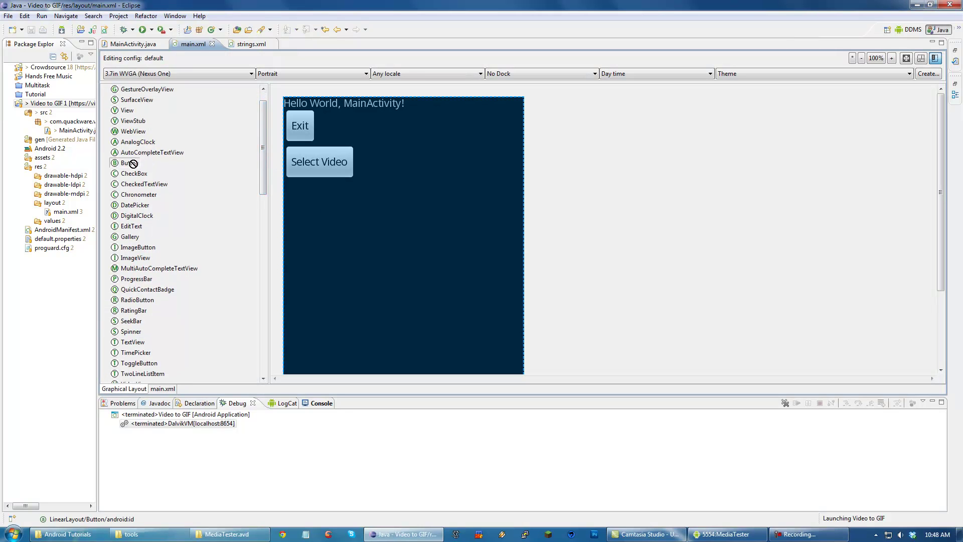
pyautogui.moveTo(129, 162); pyautogui.dragTo(339, 207)
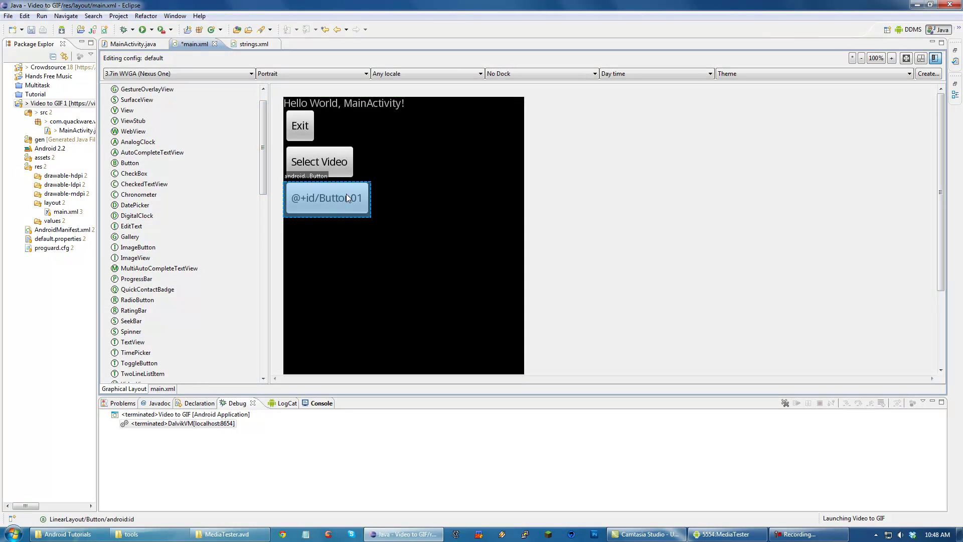
# Step: Rename Button01 to recordVideo in the button's android:text and android:id, then save
pyautogui.click(164, 389)
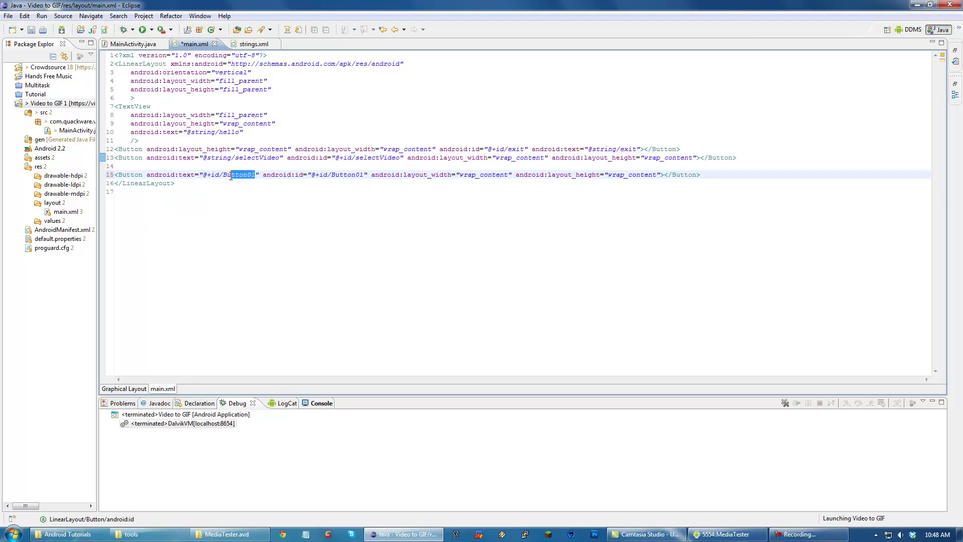
pyautogui.moveTo(231, 175); pyautogui.dragTo(223, 175)
pyautogui.write('recordV')
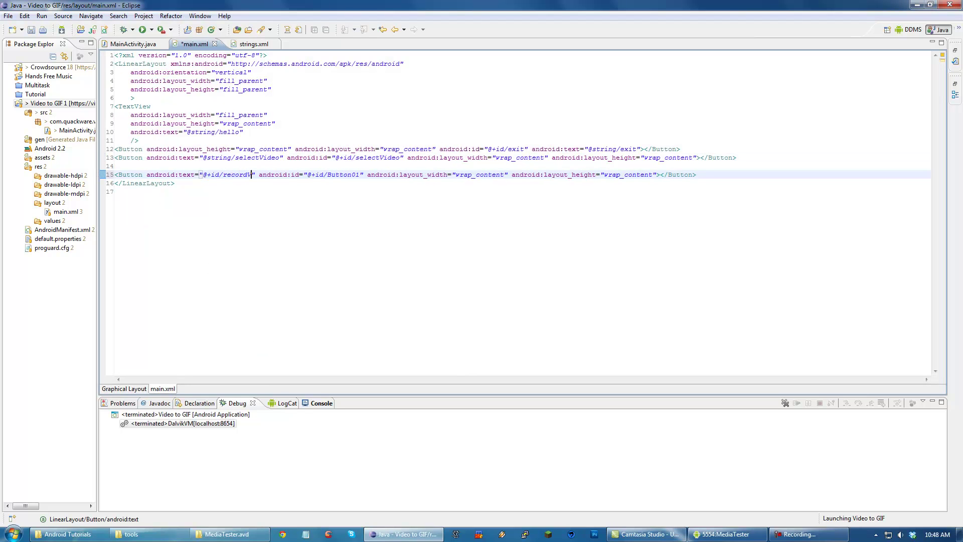
pyautogui.write('ideo')
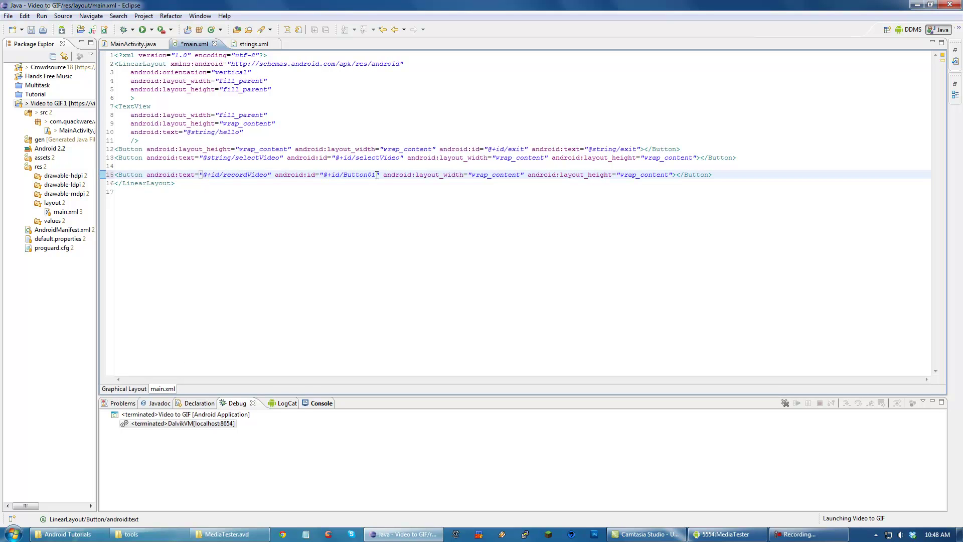
pyautogui.doubleClick(357, 175)
pyautogui.write('reco')
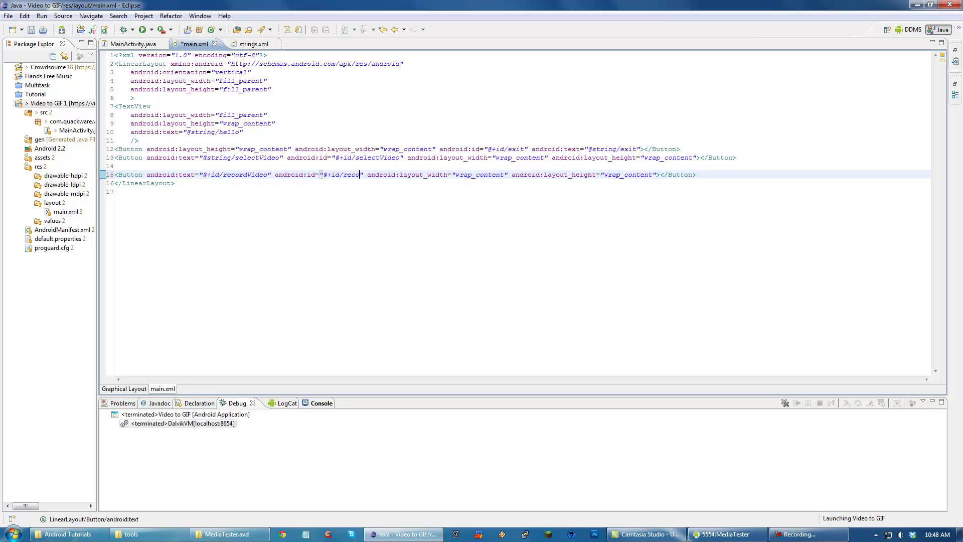
pyautogui.write('rdVideo')
pyautogui.hotkey('ctrl', 's')
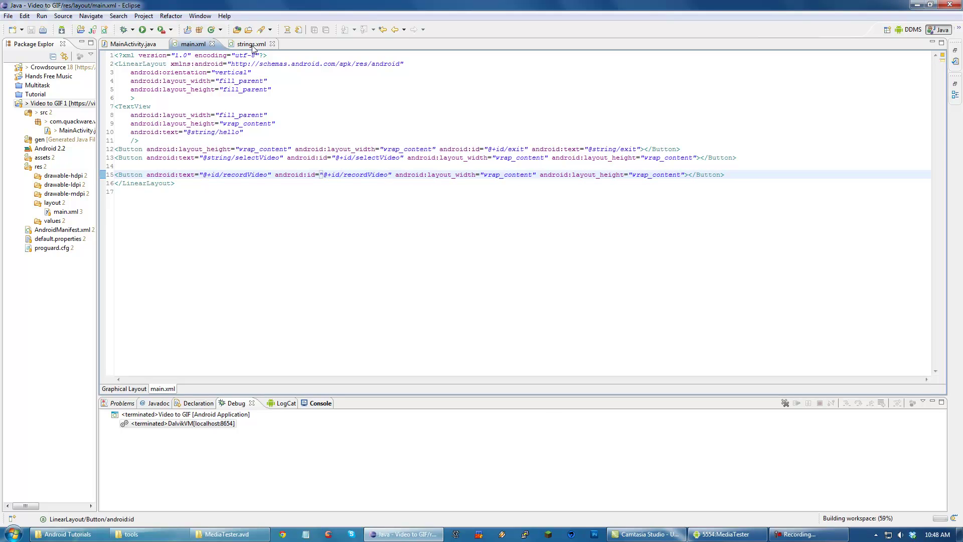
# Step: Add <string name="recordVideo">Record Video</string> to strings.xml and save
pyautogui.click(254, 44)
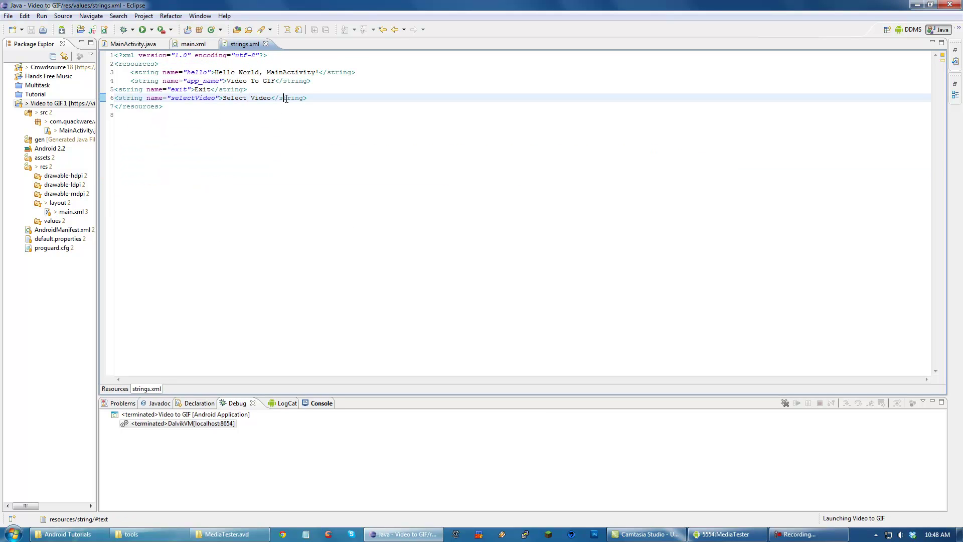
pyautogui.press('Return')
pyautogui.write('<string na')
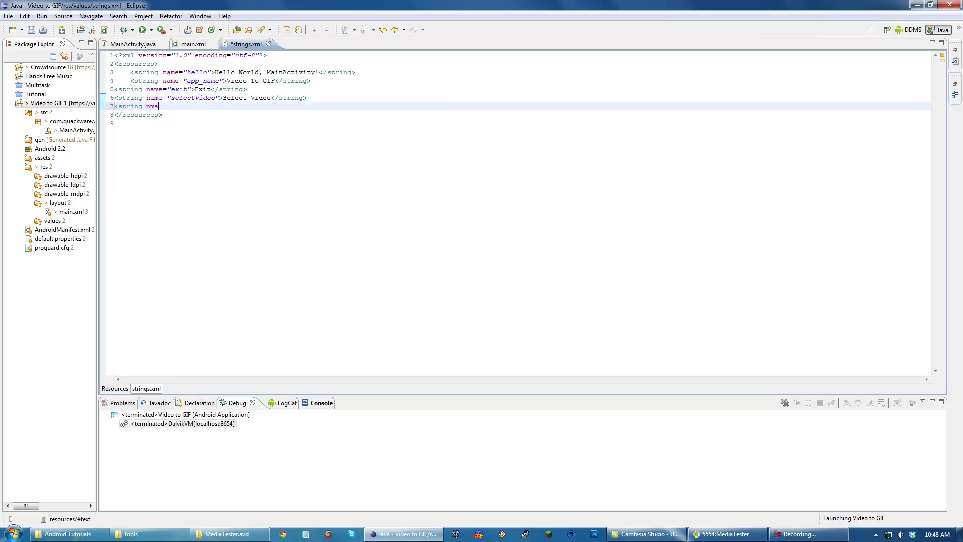
pyautogui.press('BackSpace')
pyautogui.write('ame="')
pyautogui.write('ordVideo">')
pyautogui.write('Record Video')
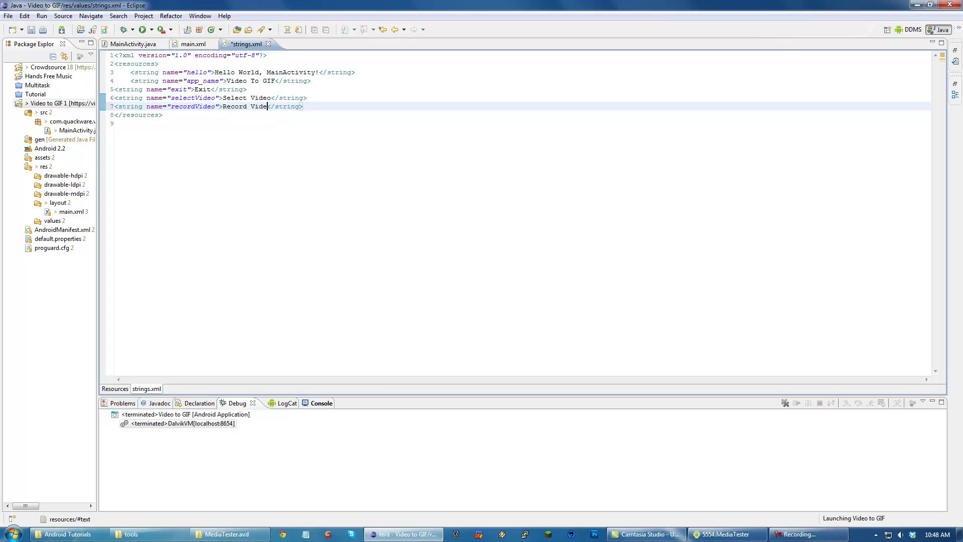
pyautogui.hotkey('ctrl', 's')
pyautogui.click(193, 43)
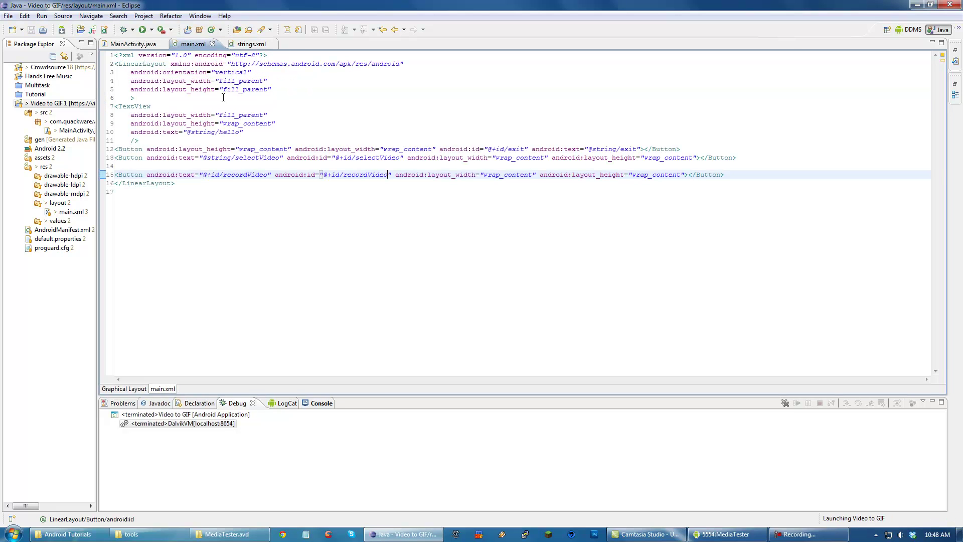
pyautogui.click(124, 388)
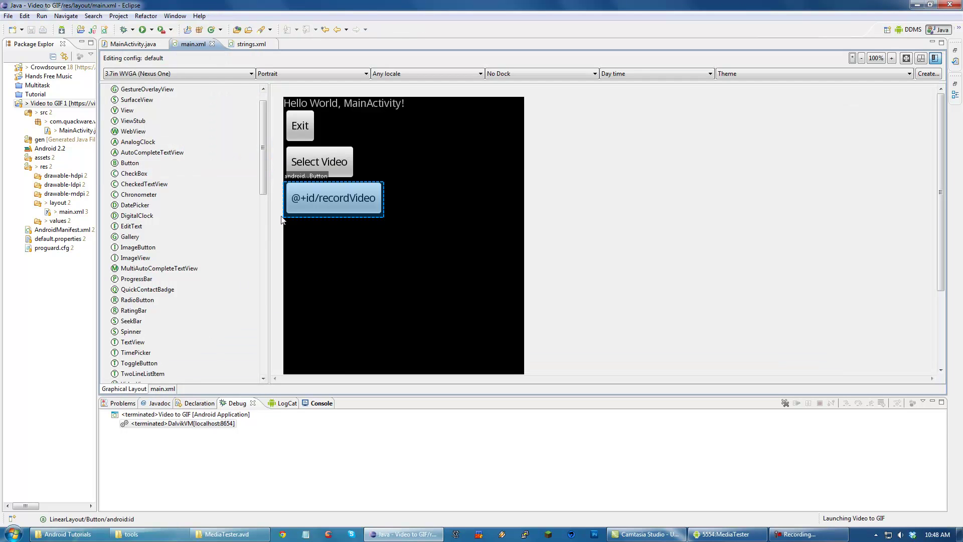
pyautogui.click(162, 388)
pyautogui.click(236, 123)
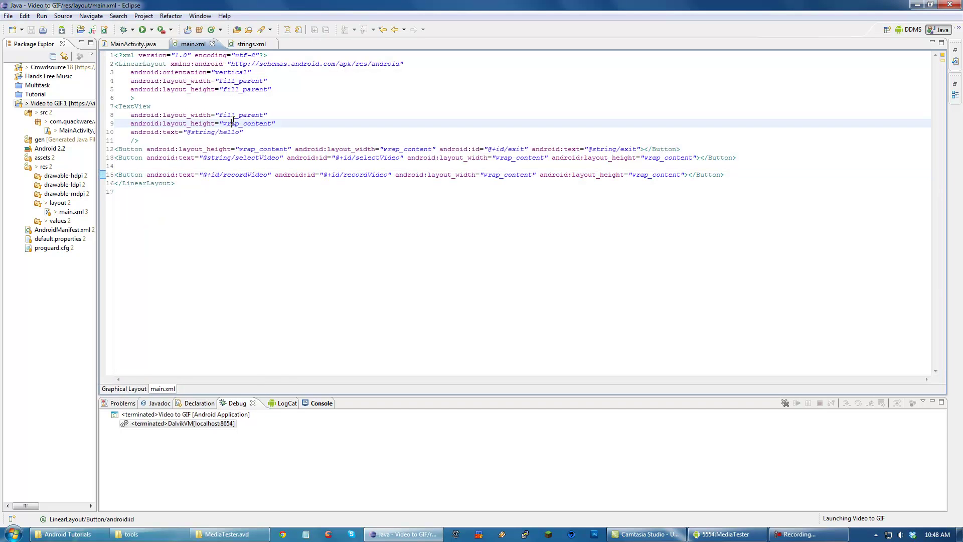
pyautogui.click(249, 44)
pyautogui.click(193, 44)
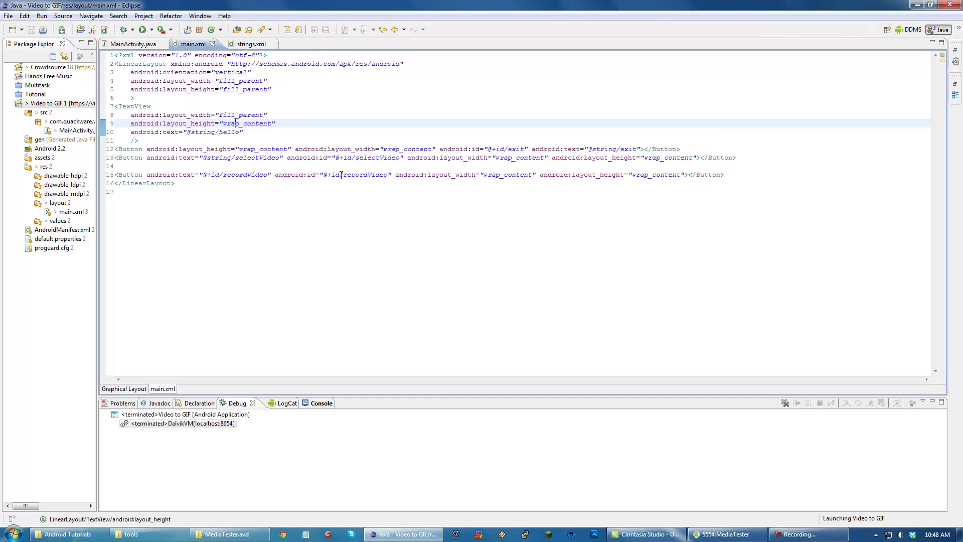
pyautogui.moveTo(204, 173); pyautogui.dragTo(215, 174)
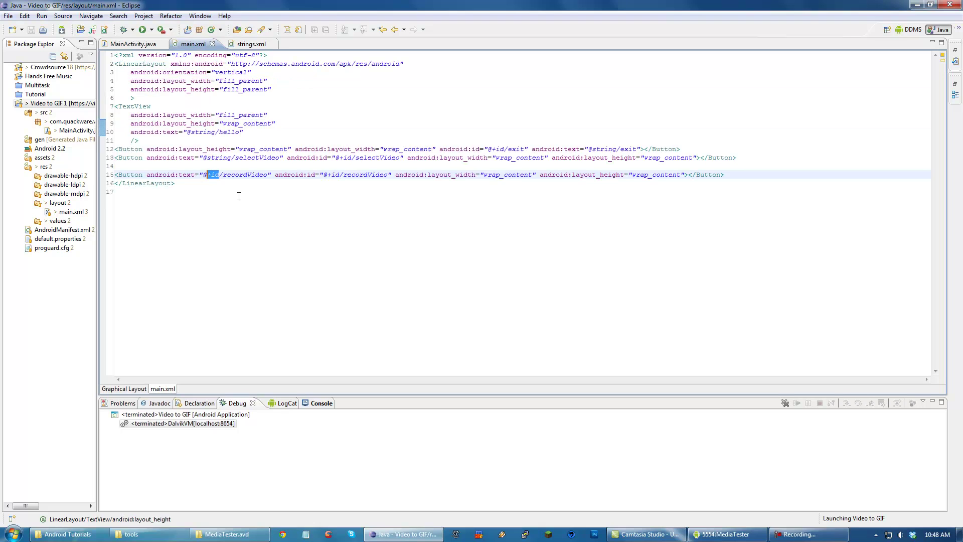
pyautogui.write('string')
pyautogui.hotkey('ctrl', 's')
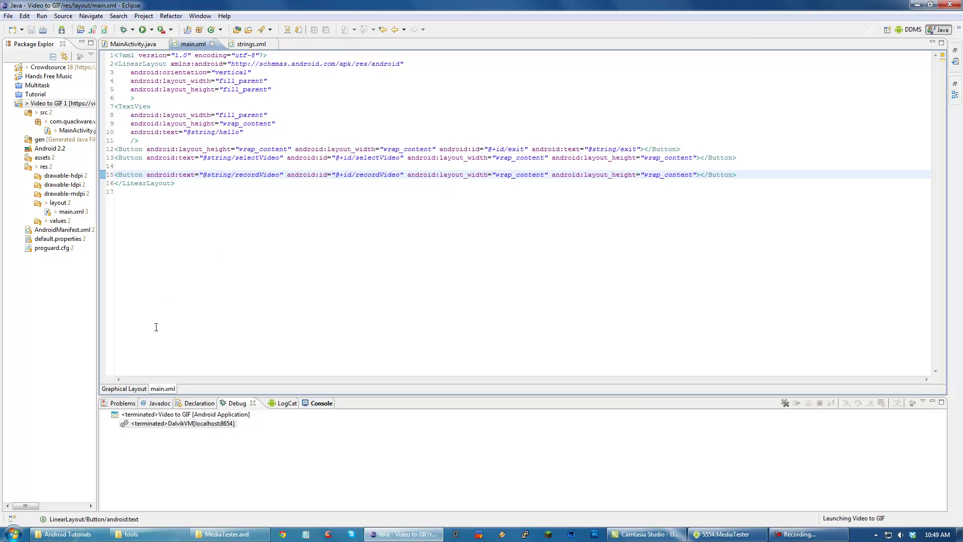
pyautogui.click(125, 389)
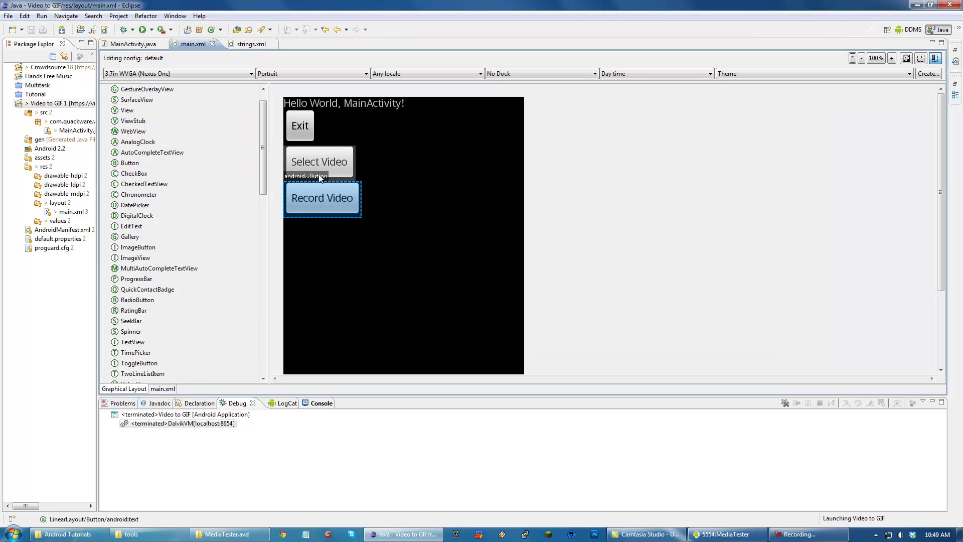
# Step: Duplicate the selectVideo setOnClickListener line and change the copy to recordVideo
pyautogui.click(136, 44)
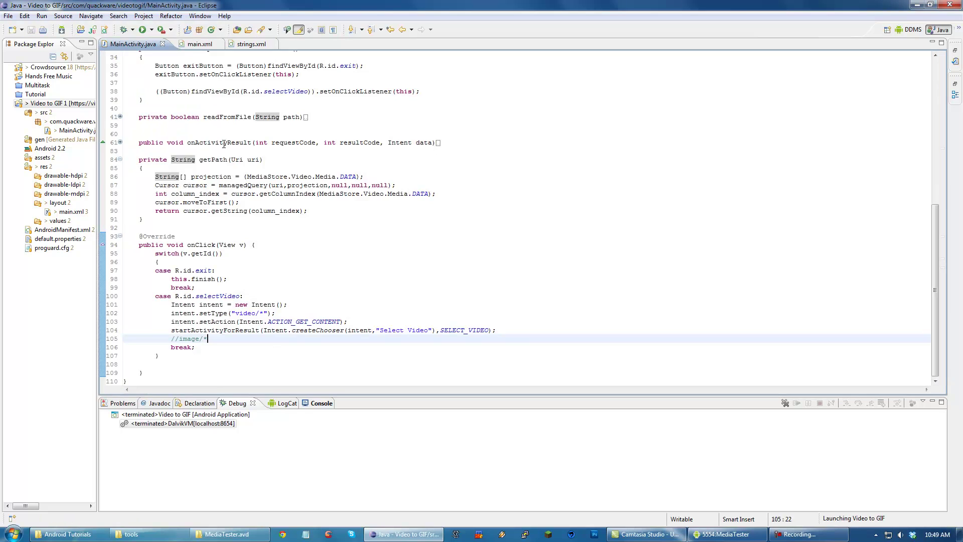
pyautogui.scroll(6, 260, 268)
pyautogui.click(300, 228)
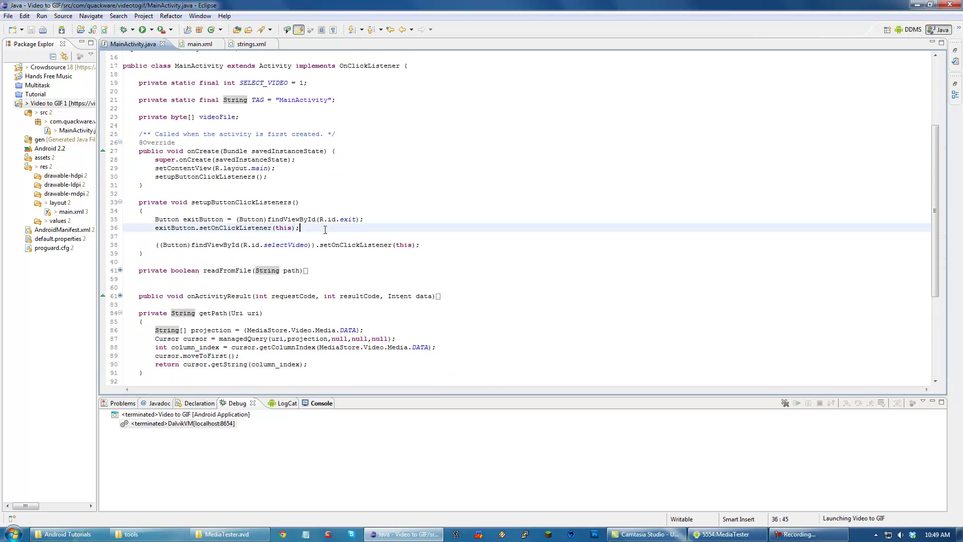
pyautogui.moveTo(425, 244); pyautogui.dragTo(156, 244)
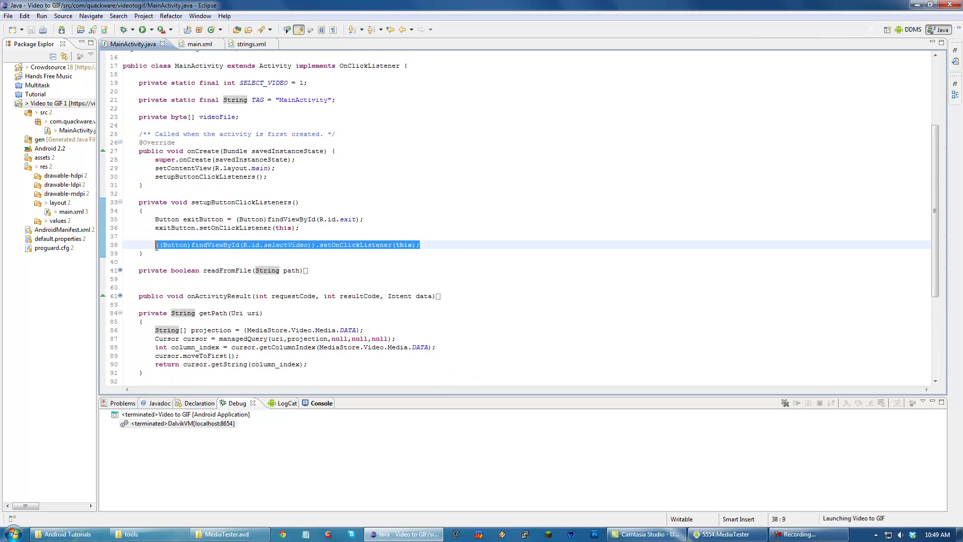
pyautogui.click(429, 244)
pyautogui.hotkey('ctrl', 'alt', 'Down')
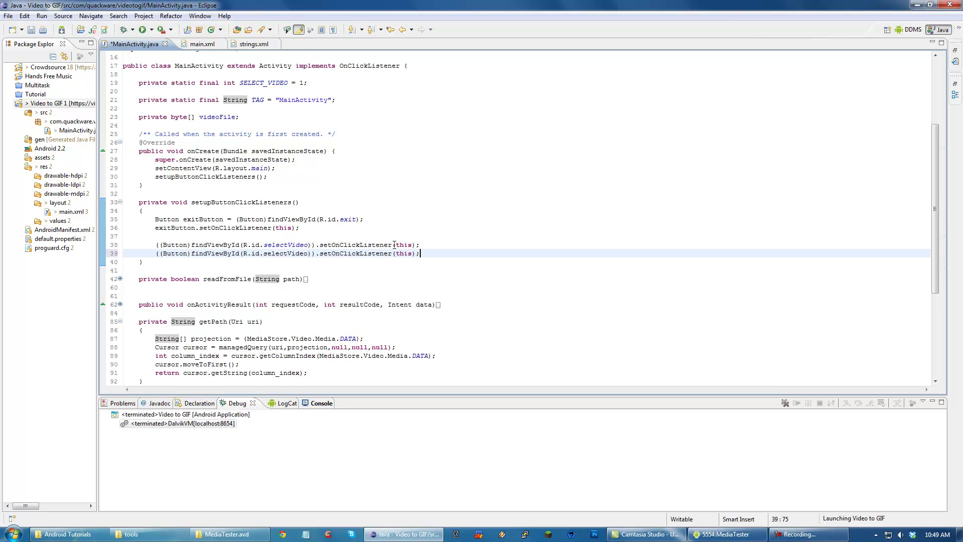
pyautogui.doubleClick(286, 254)
pyautogui.write('record')
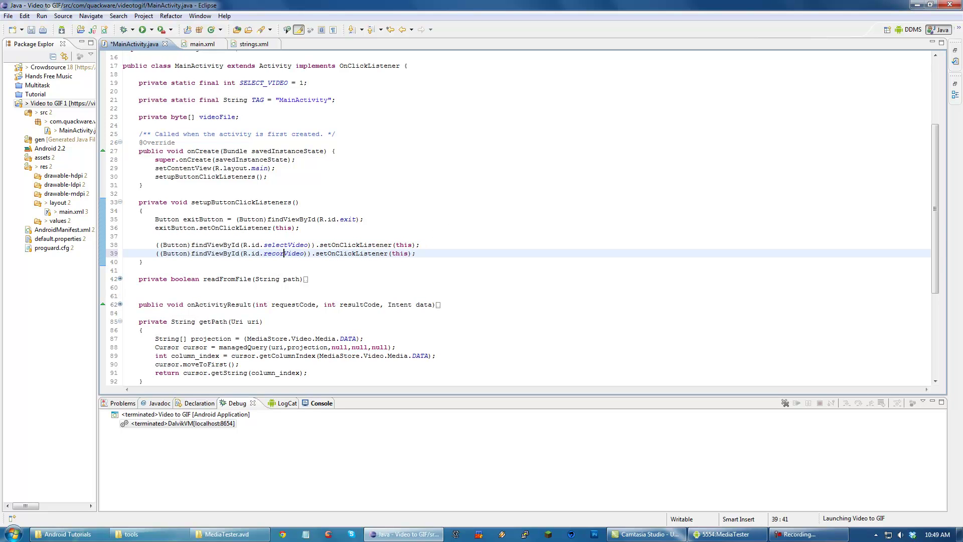
pyautogui.scroll(-6, 239, 211)
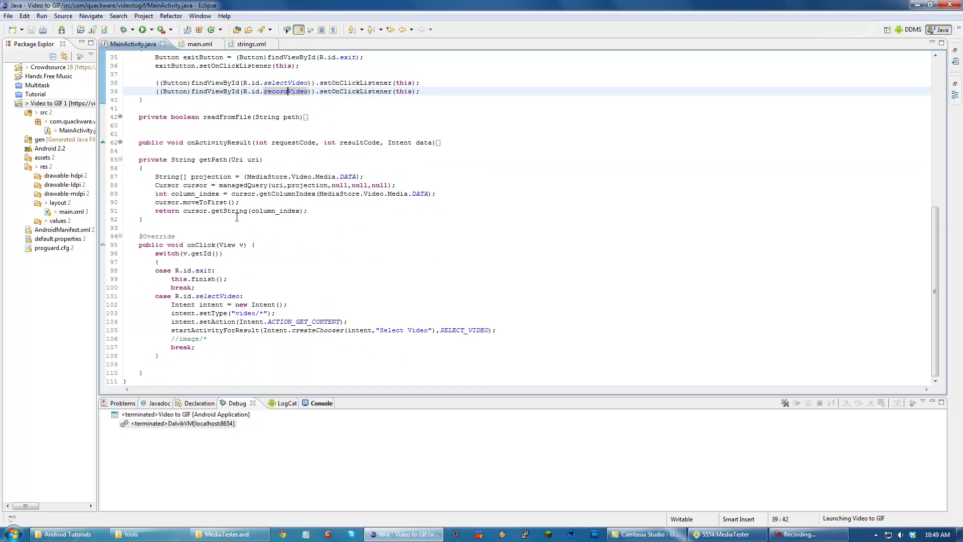
pyautogui.scroll(1, 231, 262)
# Step: Add 'case R.id.recordVideo: break;' after the selectVideo case in onClick and save
pyautogui.click(241, 363)
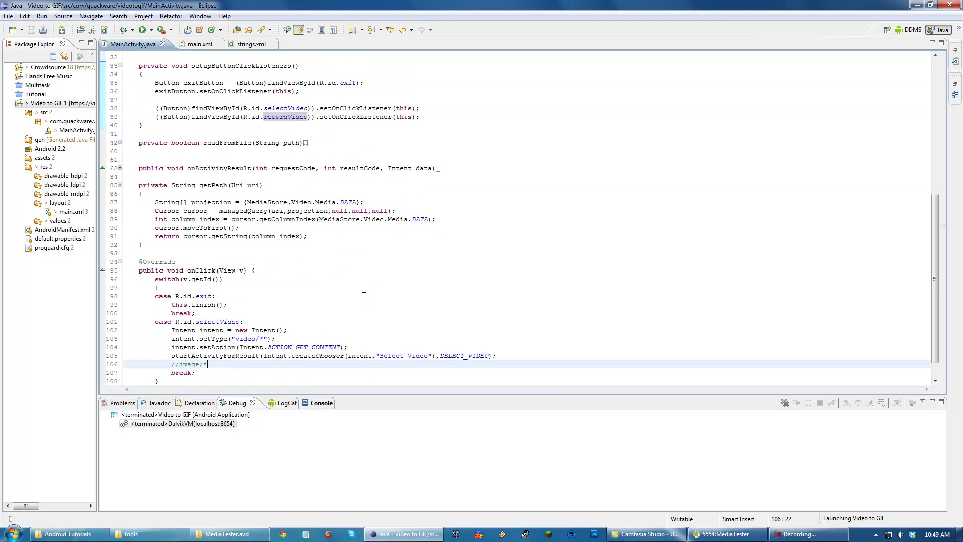
pyautogui.scroll(-1, 304, 278)
pyautogui.press('Down')
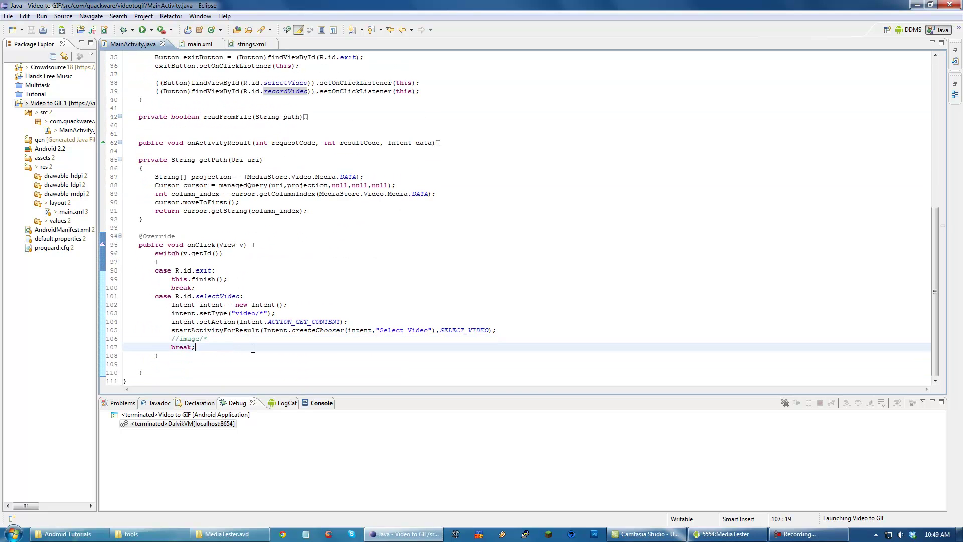
pyautogui.press('End')
pyautogui.press('Return')
pyautogui.write('case R.id')
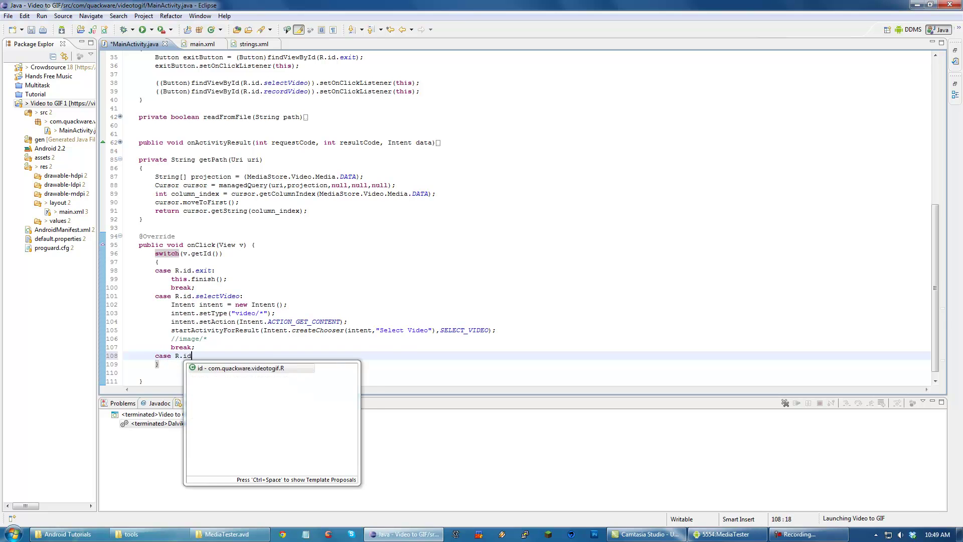
pyautogui.write('.recordViode')
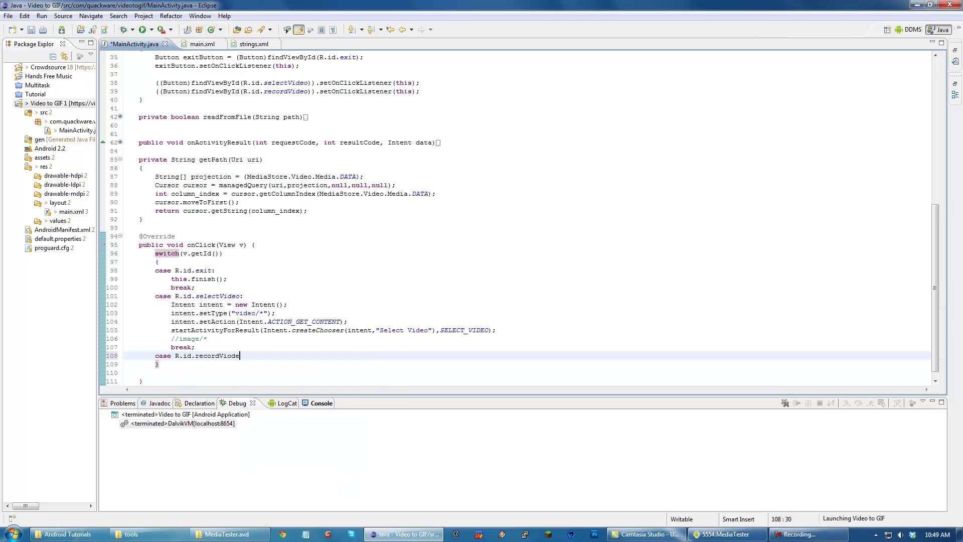
pyautogui.press('BackSpace')
pyautogui.press('BackSpace')
pyautogui.press('BackSpace')
pyautogui.write('deo')
pyautogui.hotkey('ctrl', 's')
pyautogui.write(':')
pyautogui.press('Return')
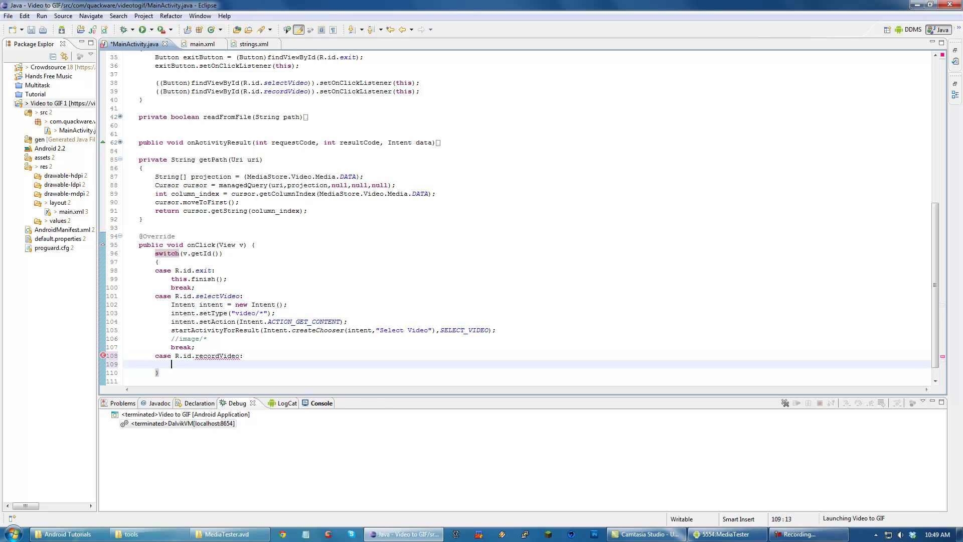
pyautogui.write('break;')
pyautogui.hotkey('ctrl', 's')
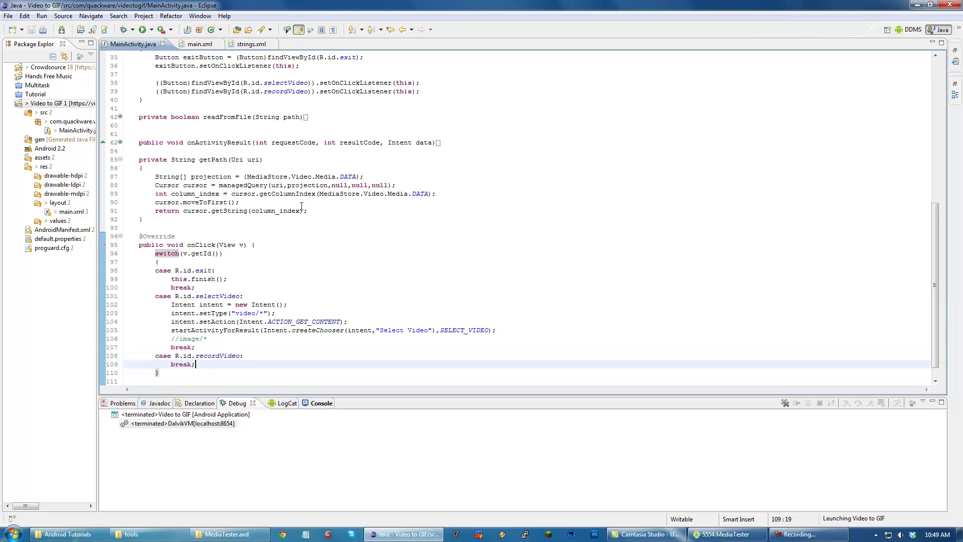
# Step: Declare 'Intent recordIntent = new Intent();' on a new line in the recordVideo case
pyautogui.click(264, 352)
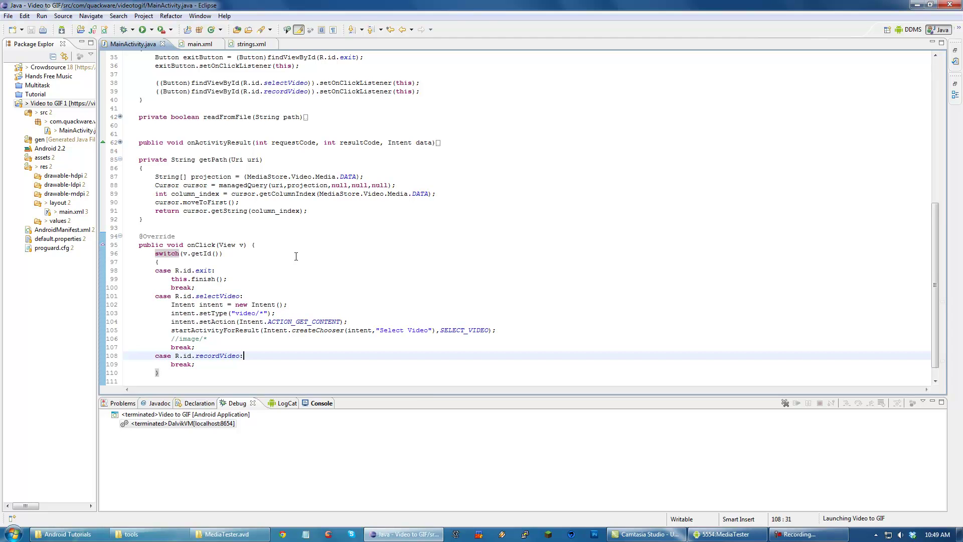
pyautogui.moveTo(203, 314); pyautogui.dragTo(324, 322)
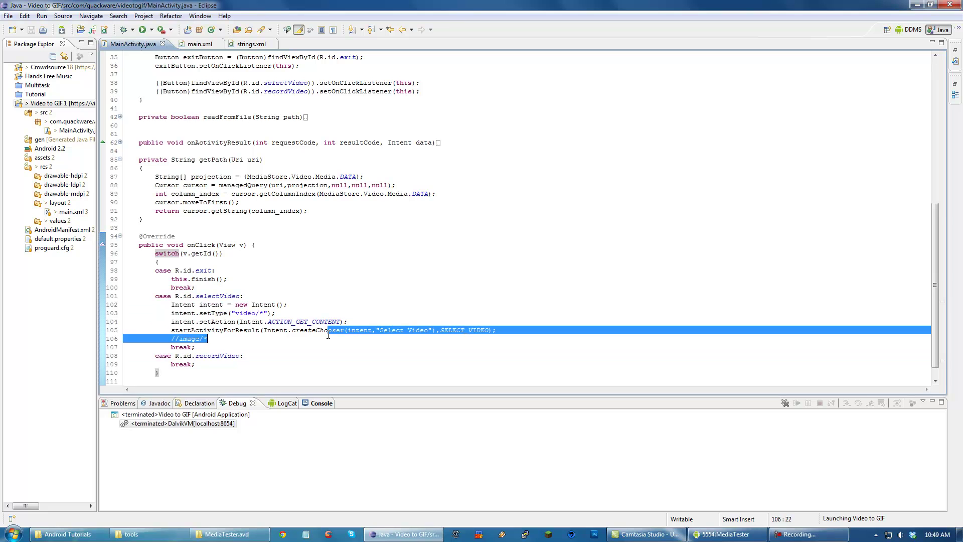
pyautogui.moveTo(207, 338); pyautogui.dragTo(327, 331)
pyautogui.click(338, 355)
pyautogui.scroll(-1, 339, 348)
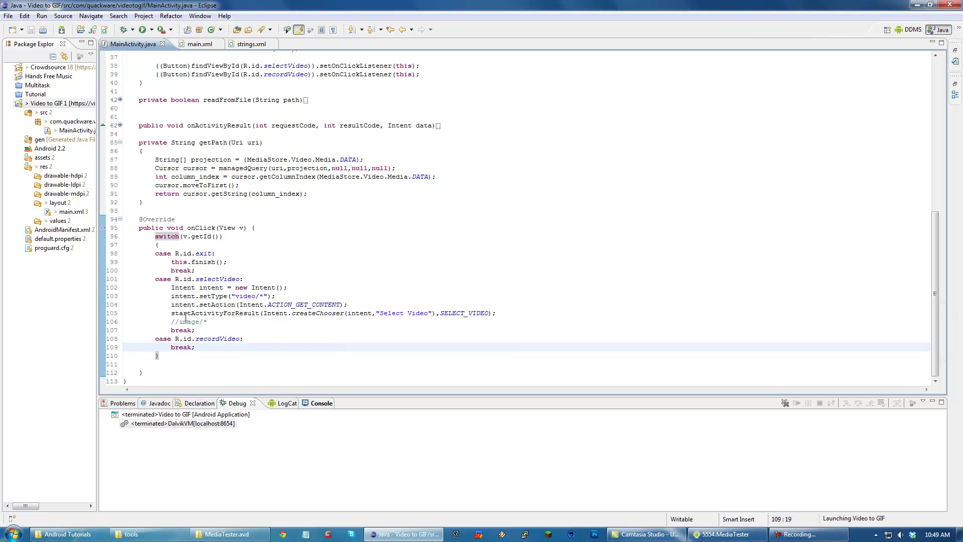
pyautogui.click(314, 338)
pyautogui.press('Return')
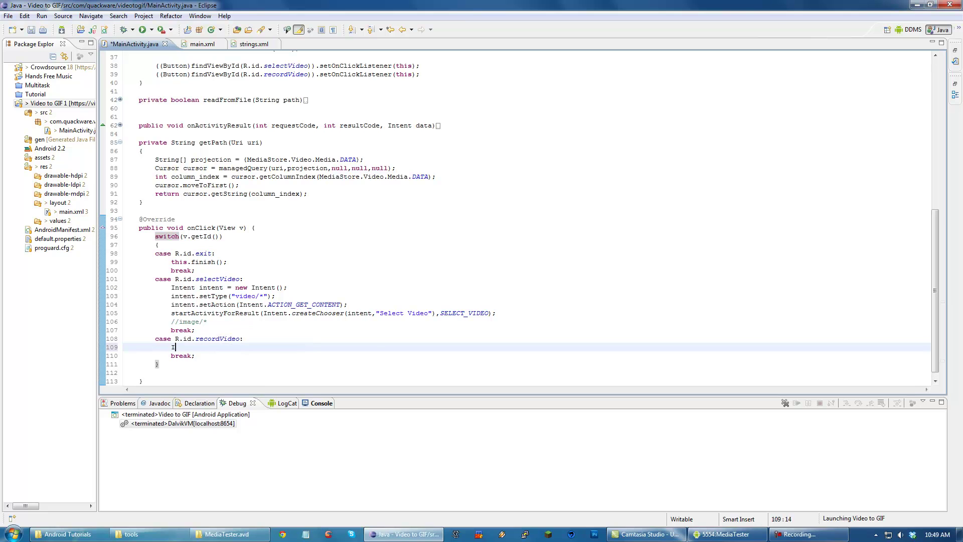
pyautogui.write('Inten')
pyautogui.press('BackSpace')
pyautogui.press('BackSpace')
pyautogui.write('t intent = new Int')
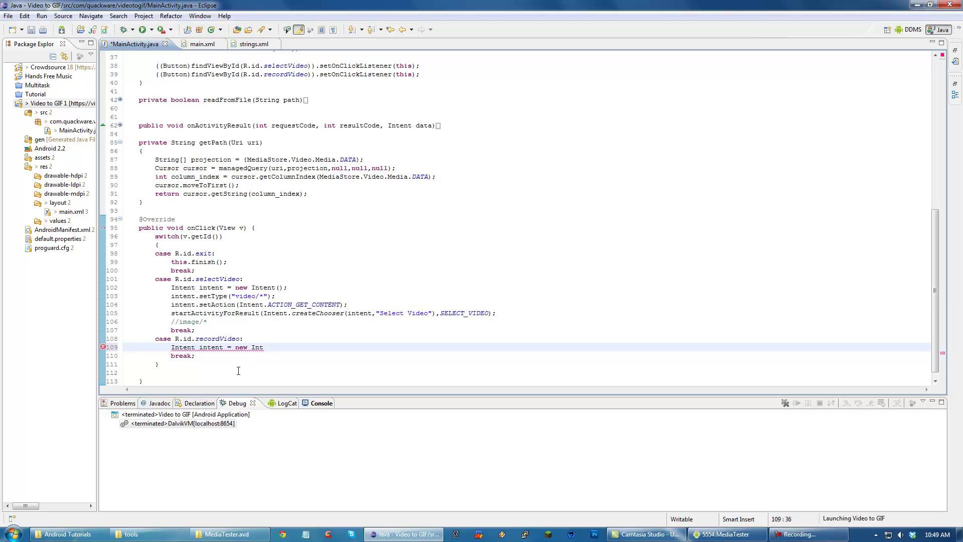
pyautogui.moveTo(197, 347); pyautogui.dragTo(265, 347)
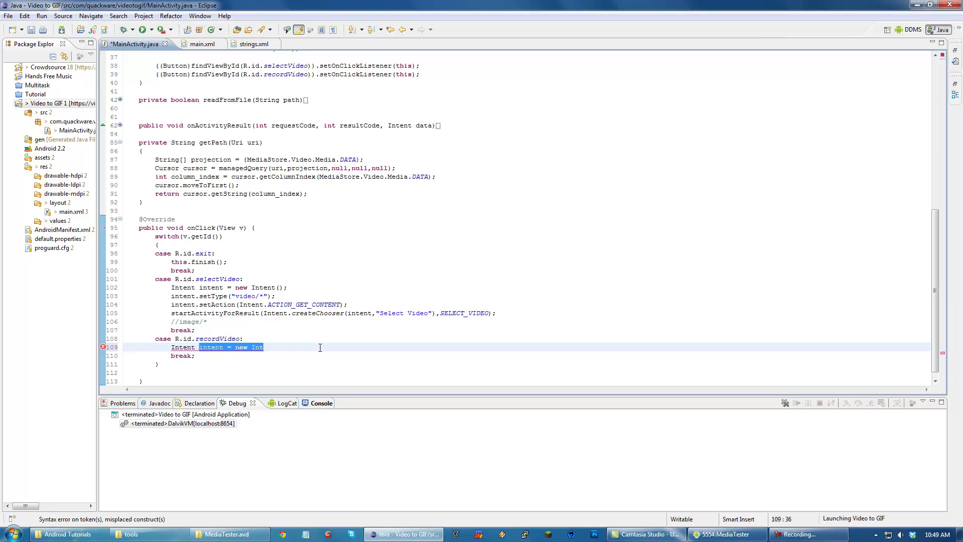
pyautogui.write('recordIntent = n')
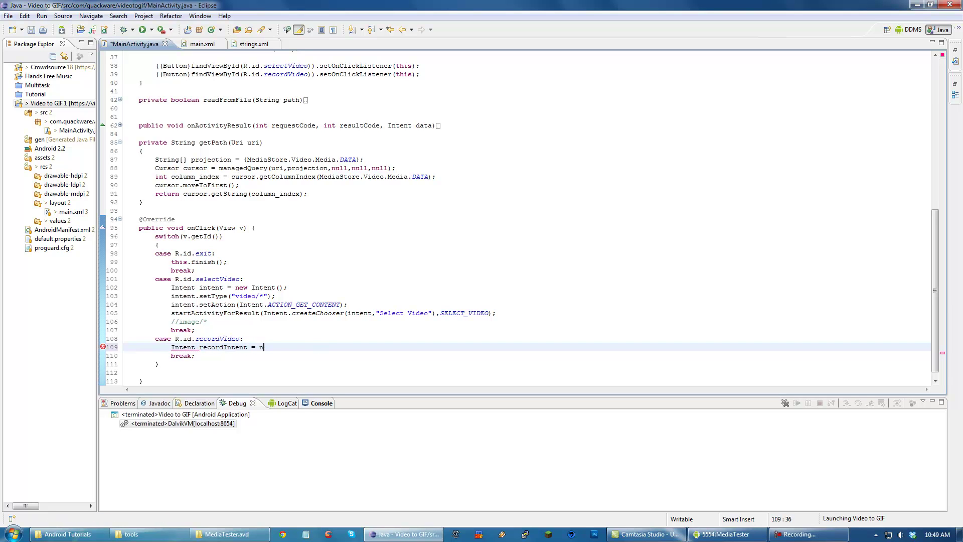
pyautogui.write('ew Intent();')
pyautogui.press('Return')
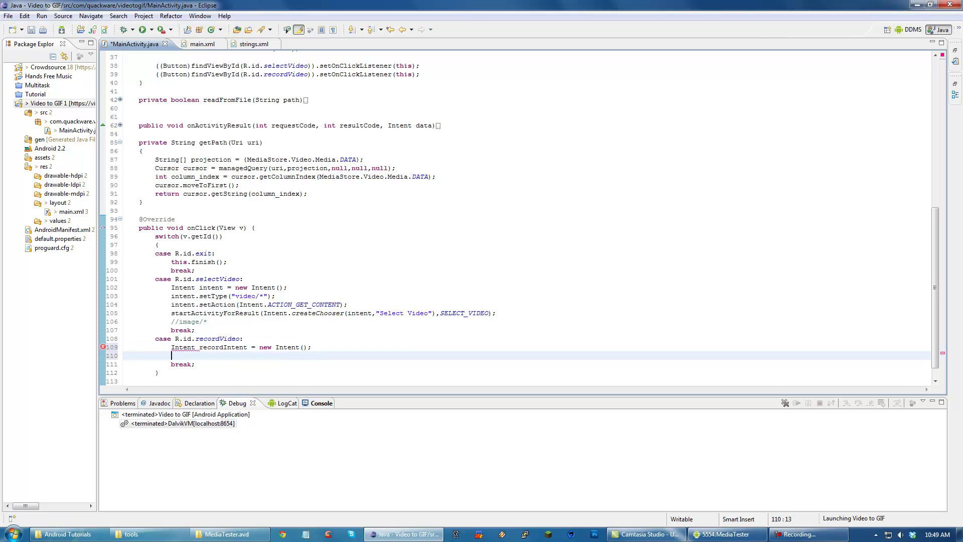
# Step: Delete the leftover 'recordIntent.' text below the declaration and bring up the browser
pyautogui.click(256, 310)
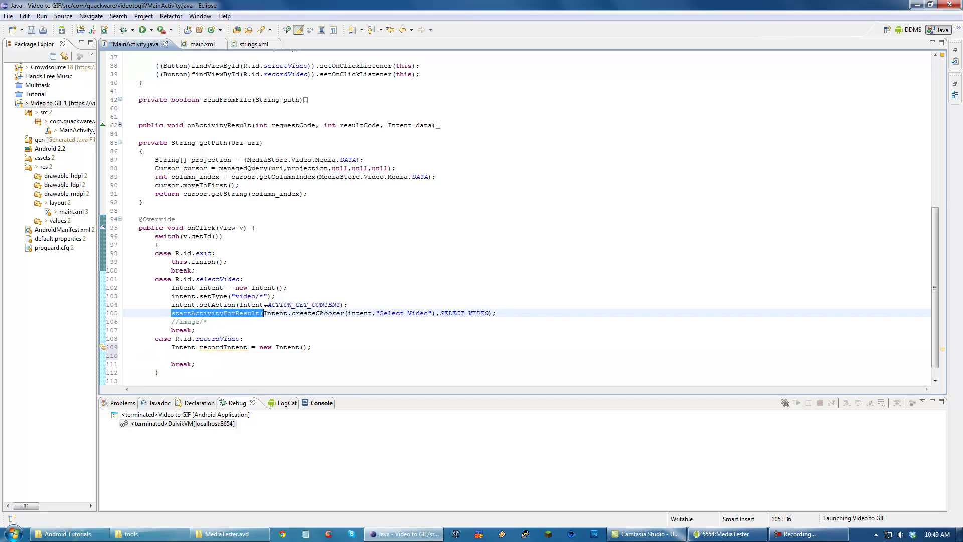
pyautogui.click(335, 320)
pyautogui.click(335, 346)
pyautogui.press('Return')
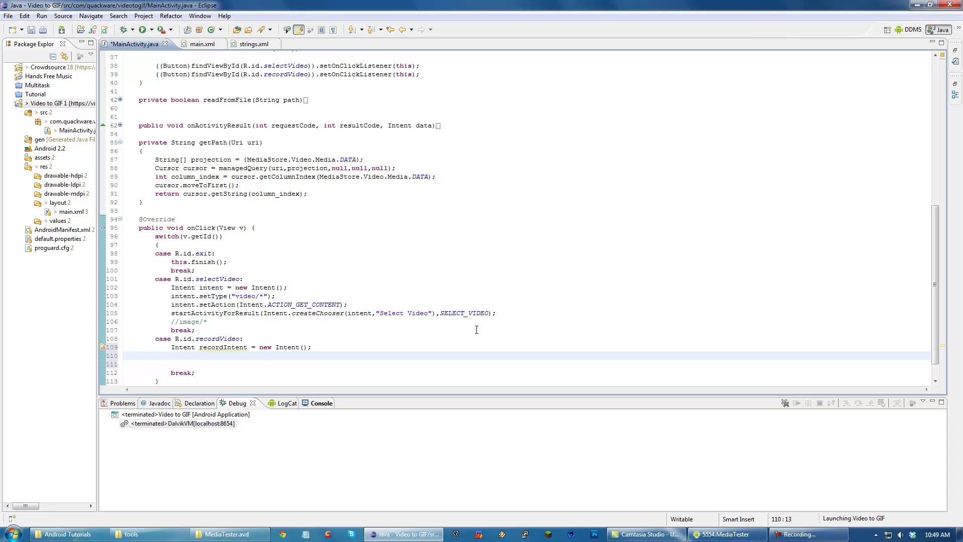
pyautogui.write('recor')
pyautogui.write('dIntent.')
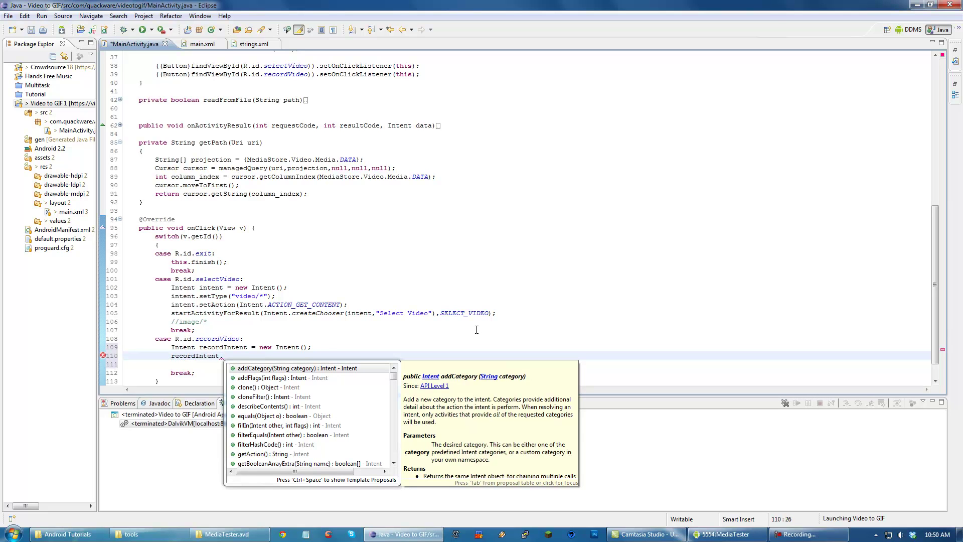
pyautogui.write('setA')
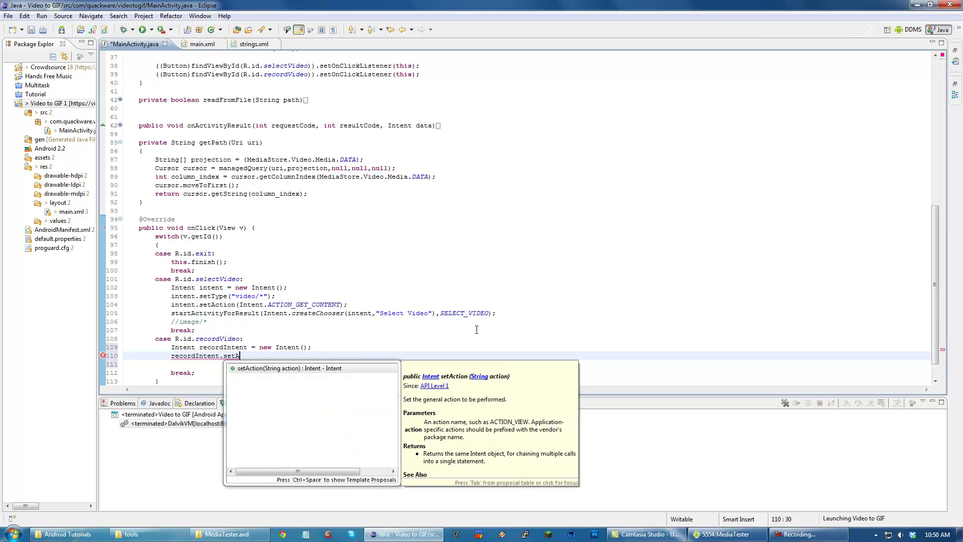
pyautogui.press('BackSpace')
pyautogui.press('BackSpace')
pyautogui.press('BackSpace')
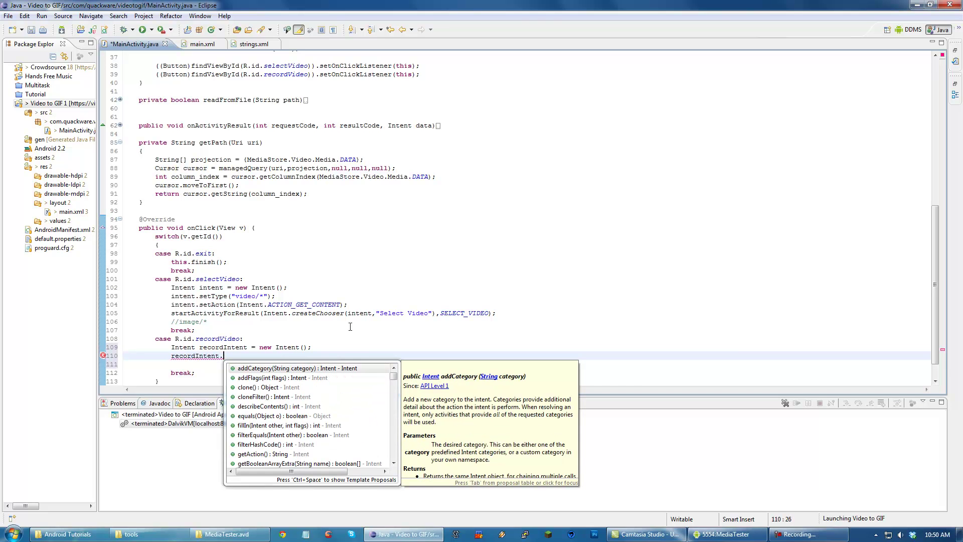
pyautogui.click(298, 347)
pyautogui.moveTo(237, 356); pyautogui.dragTo(136, 355)
pyautogui.press('Delete')
pyautogui.click(309, 347)
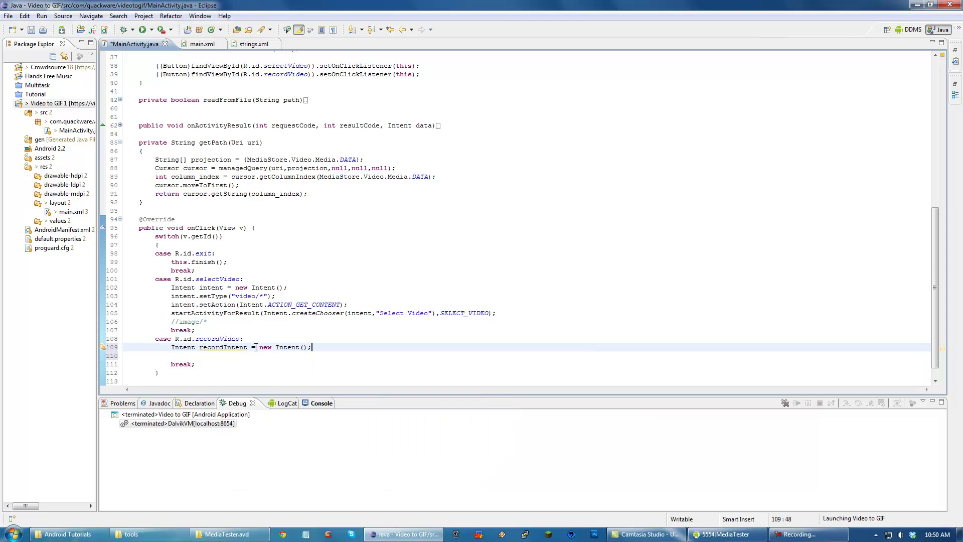
pyautogui.click(283, 534)
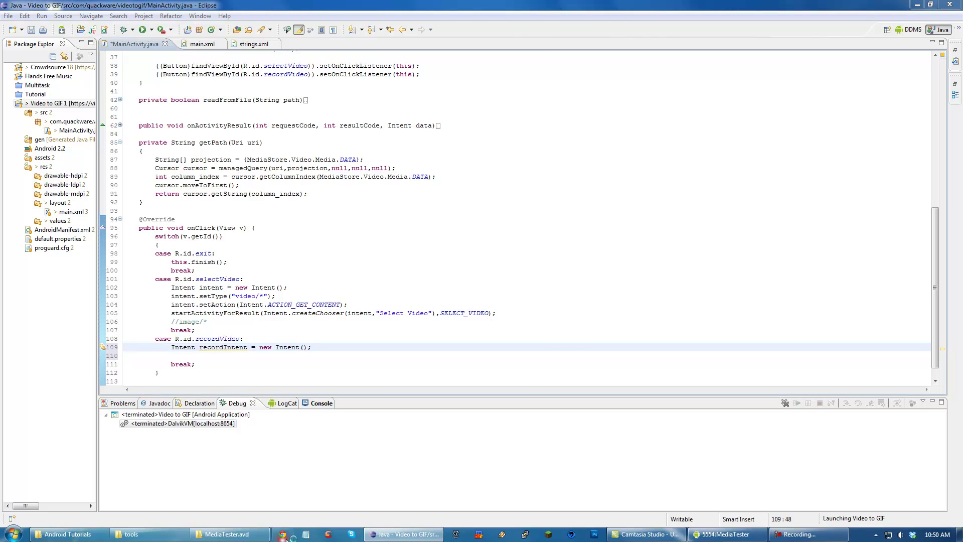
pyautogui.write('intent android')
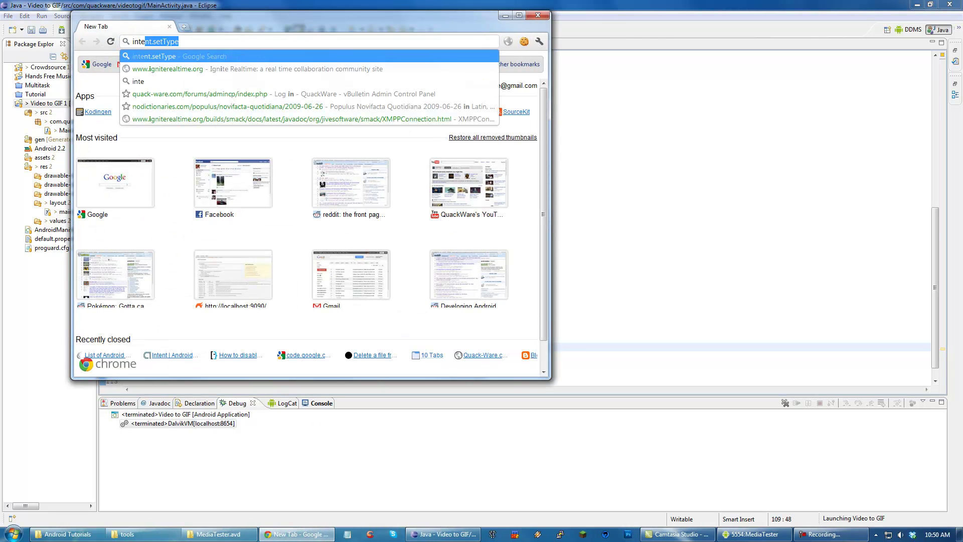
# Step: Search 'intent android' and open the 'Intent | Android Developers' reference page
pyautogui.press('Return')
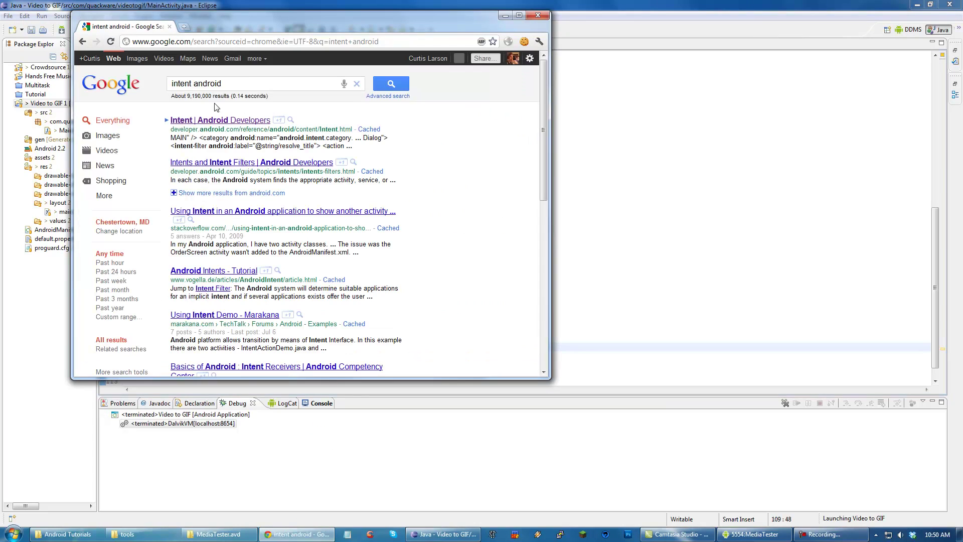
pyautogui.click(219, 120)
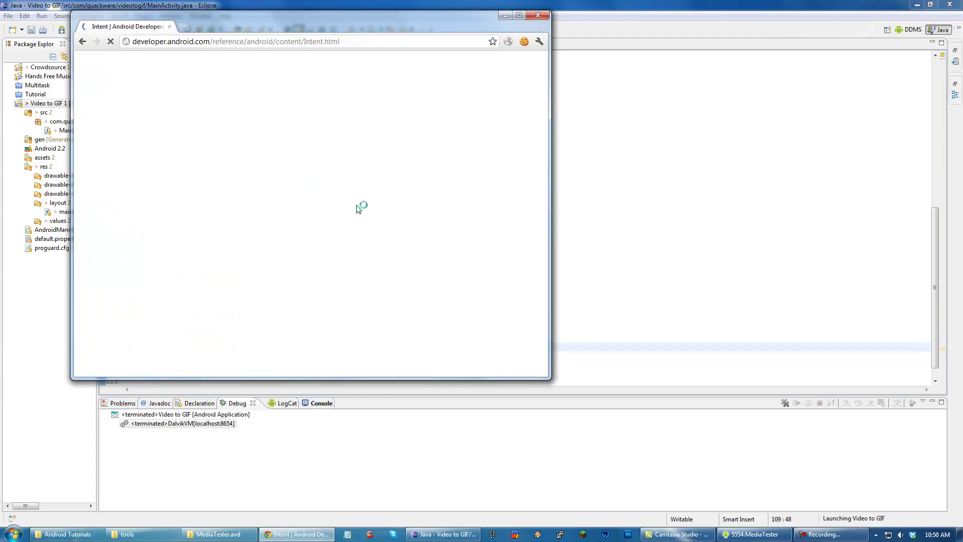
pyautogui.scroll(-5, 262, 219)
pyautogui.scroll(-5, 262, 219)
pyautogui.scroll(-5, 262, 218)
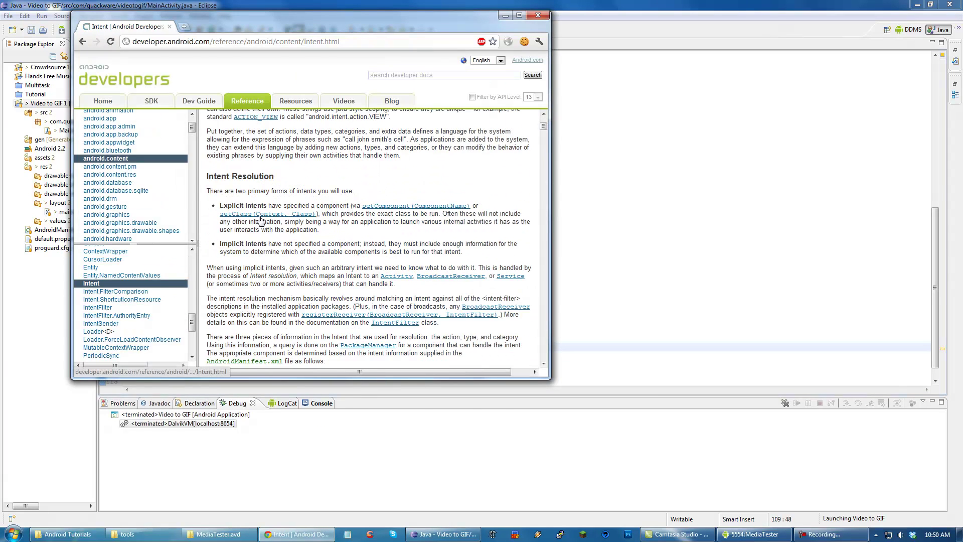
pyautogui.scroll(-8, 262, 218)
pyautogui.scroll(-5, 262, 218)
pyautogui.scroll(-6, 261, 218)
pyautogui.scroll(-8, 262, 218)
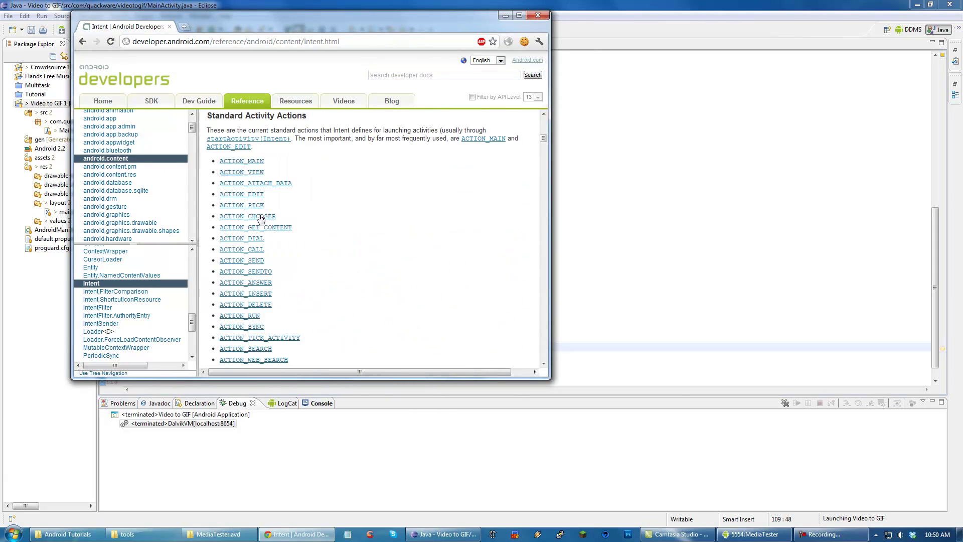
pyautogui.scroll(-6, 262, 218)
pyautogui.scroll(-6, 262, 218)
pyautogui.scroll(-6, 261, 218)
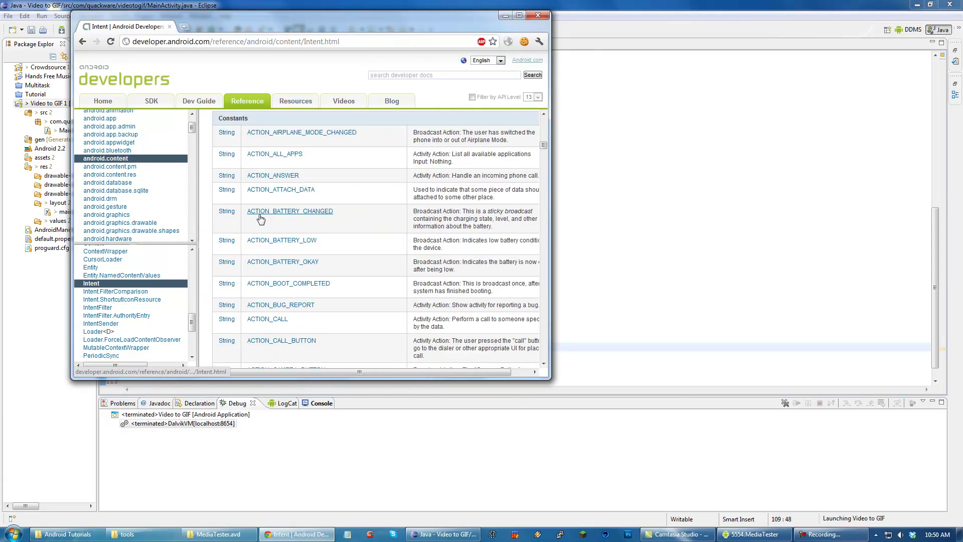
pyautogui.scroll(-5, 262, 218)
pyautogui.scroll(-5, 263, 218)
pyautogui.scroll(-6, 260, 218)
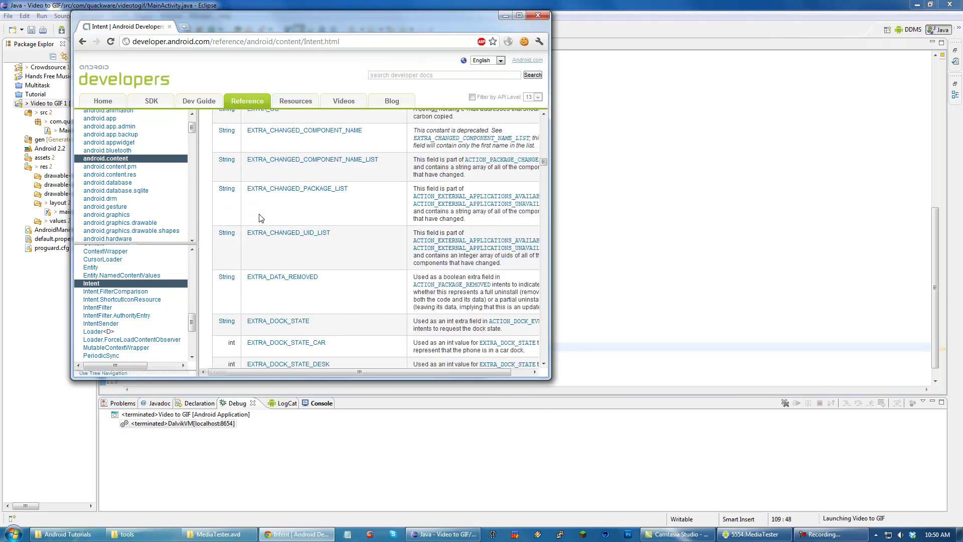
pyautogui.scroll(-6, 259, 219)
pyautogui.scroll(-6, 260, 219)
pyautogui.scroll(-6, 260, 218)
pyautogui.scroll(5, 259, 216)
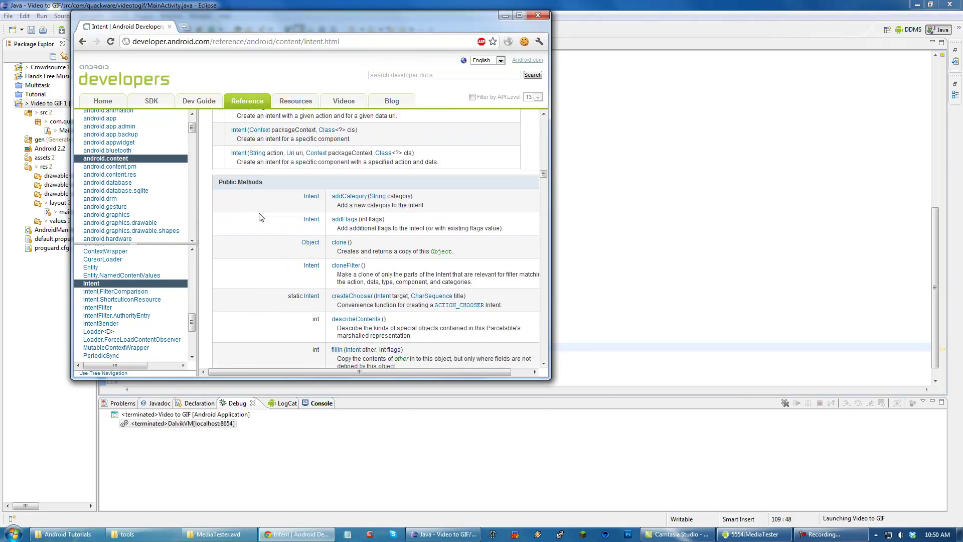
pyautogui.scroll(4, 259, 217)
pyautogui.scroll(6, 259, 218)
pyautogui.scroll(-4, 259, 217)
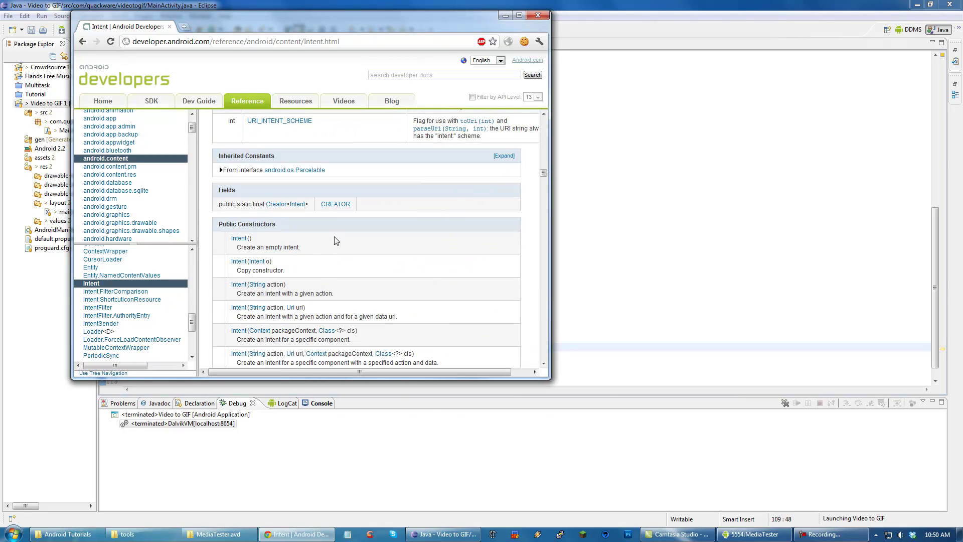
pyautogui.scroll(-2, 334, 236)
pyautogui.scroll(1, 333, 236)
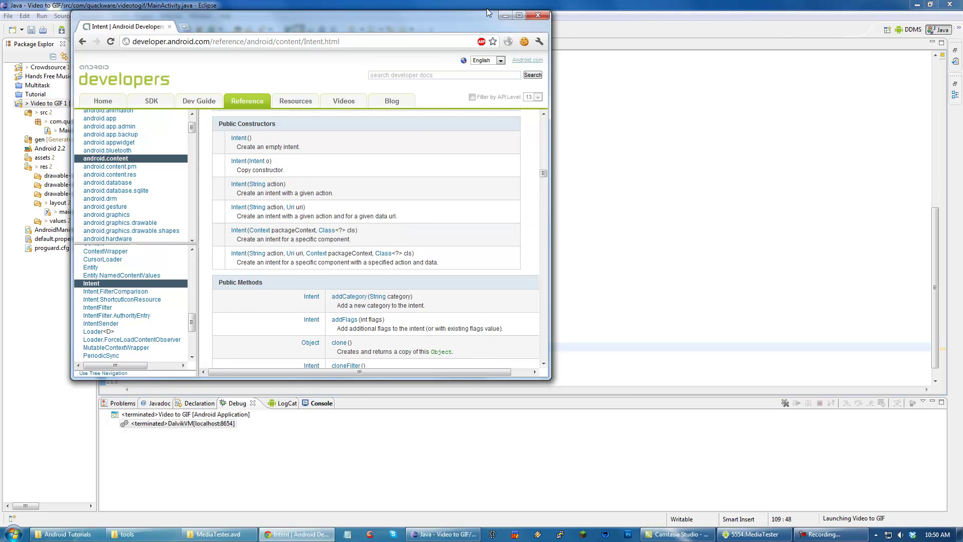
# Step: Add 'recordIntent.setAction(MediaStore.ACTION_VIDEO_CAPTURE);' below the declaration and save
pyautogui.click(504, 17)
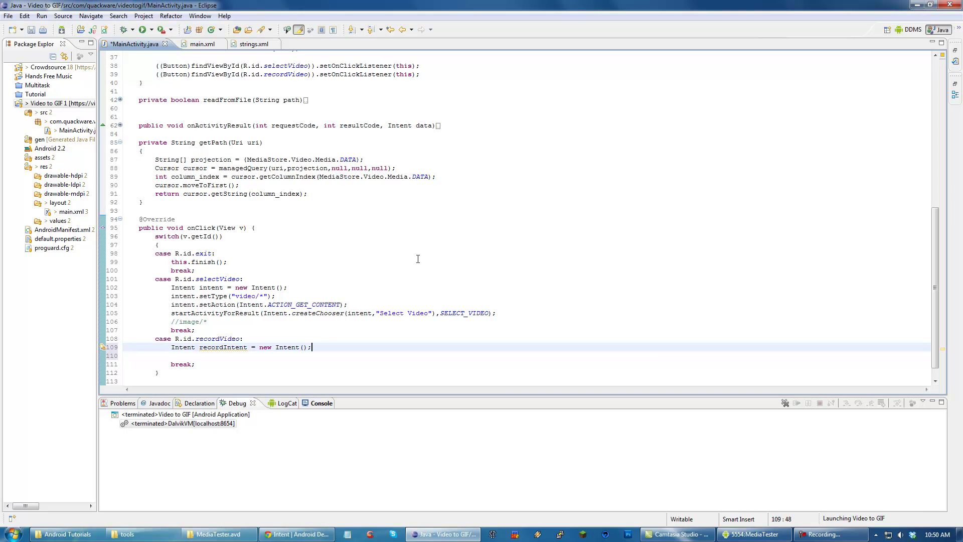
pyautogui.press('Return')
pyautogui.write('recor')
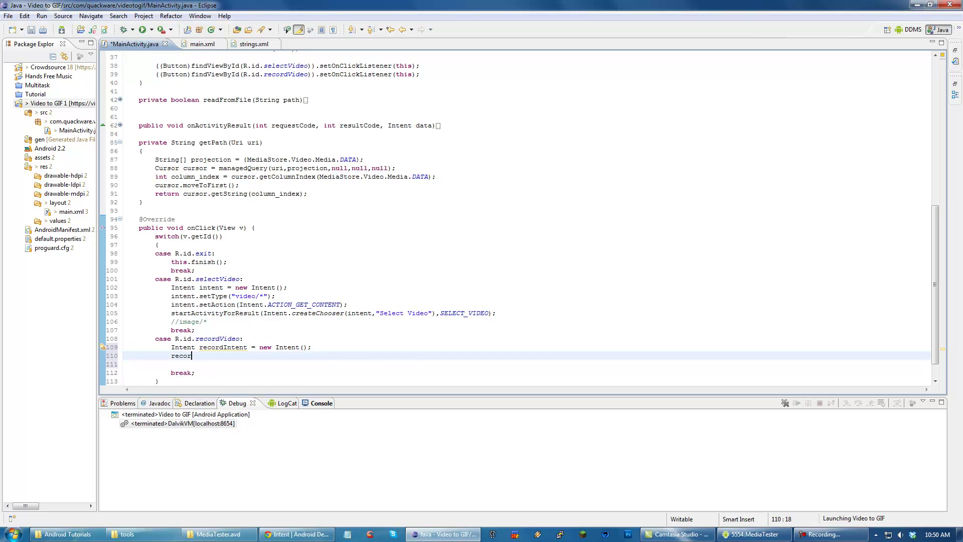
pyautogui.write('dIntent.setAction')
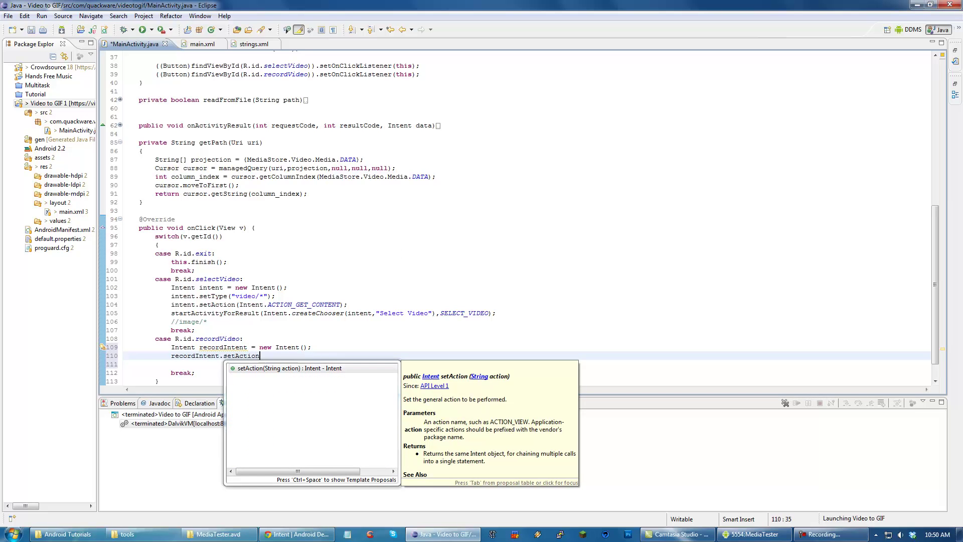
pyautogui.press('Return')
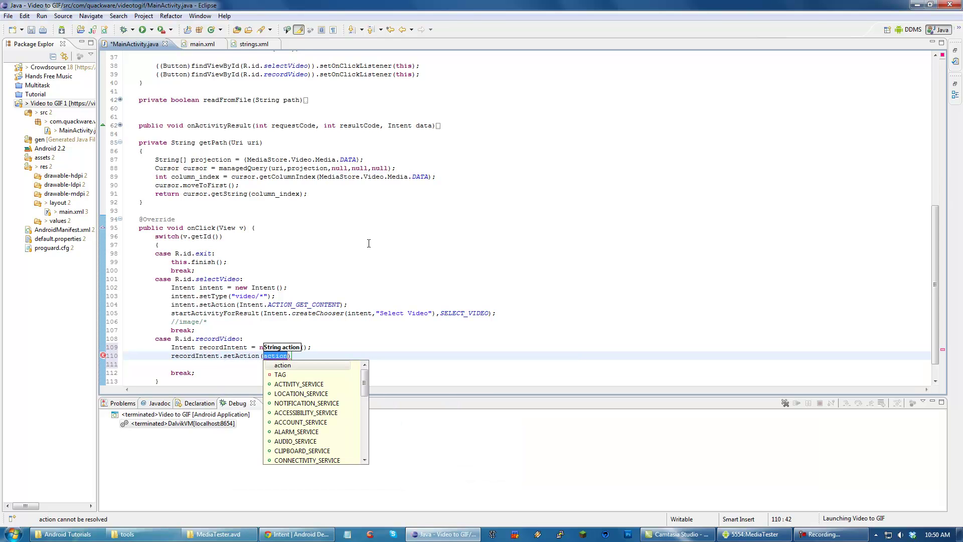
pyautogui.write('MediaStore.')
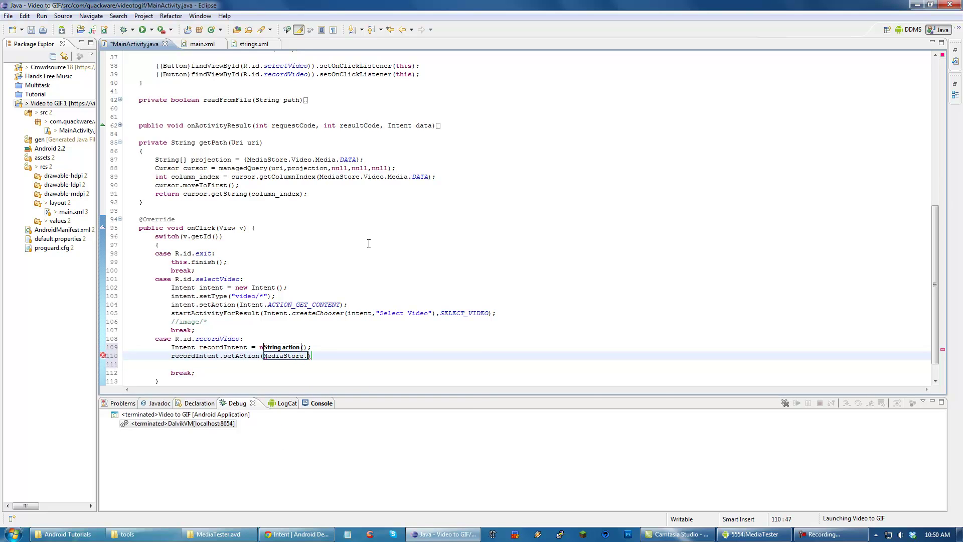
pyautogui.write('a')
pyautogui.press('Down')
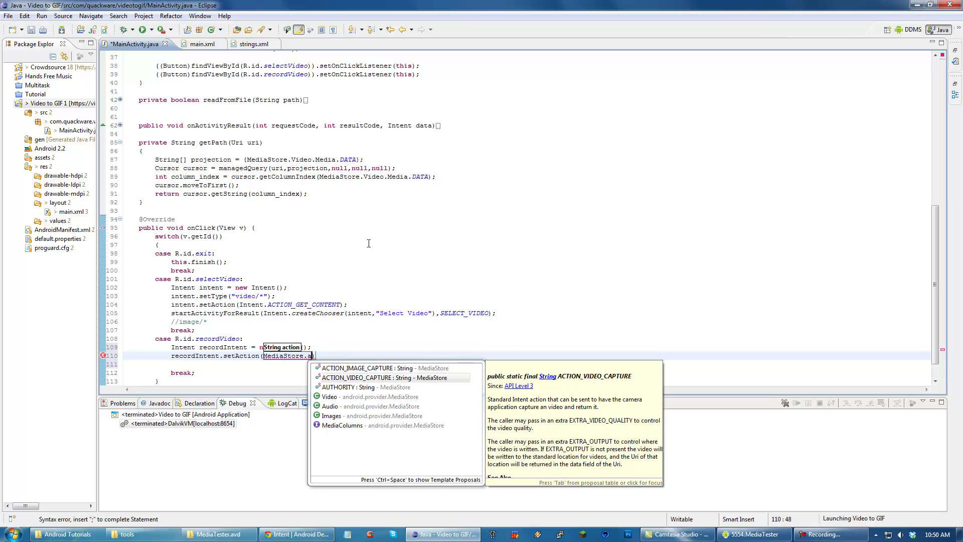
pyautogui.press('Return')
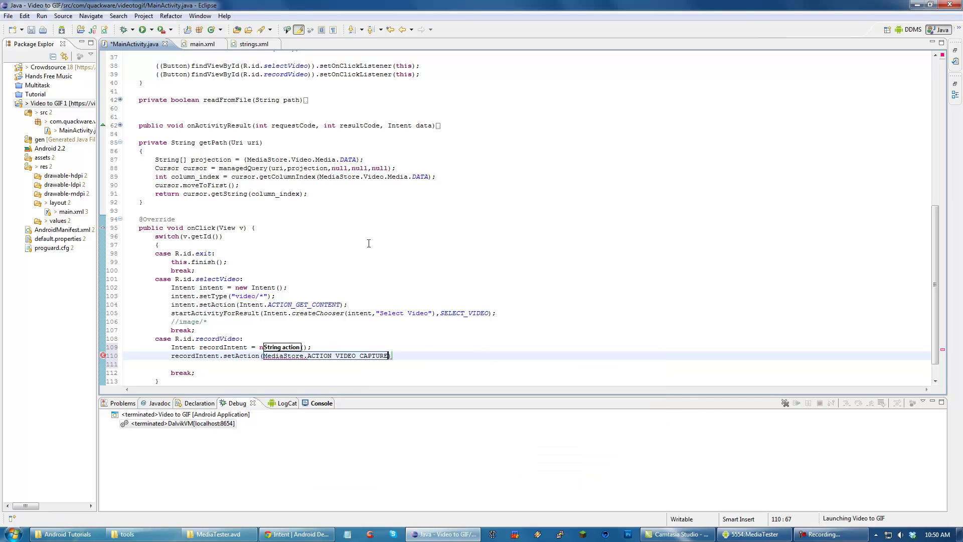
pyautogui.press('End')
pyautogui.write(';')
pyautogui.hotkey('ctrl', 's')
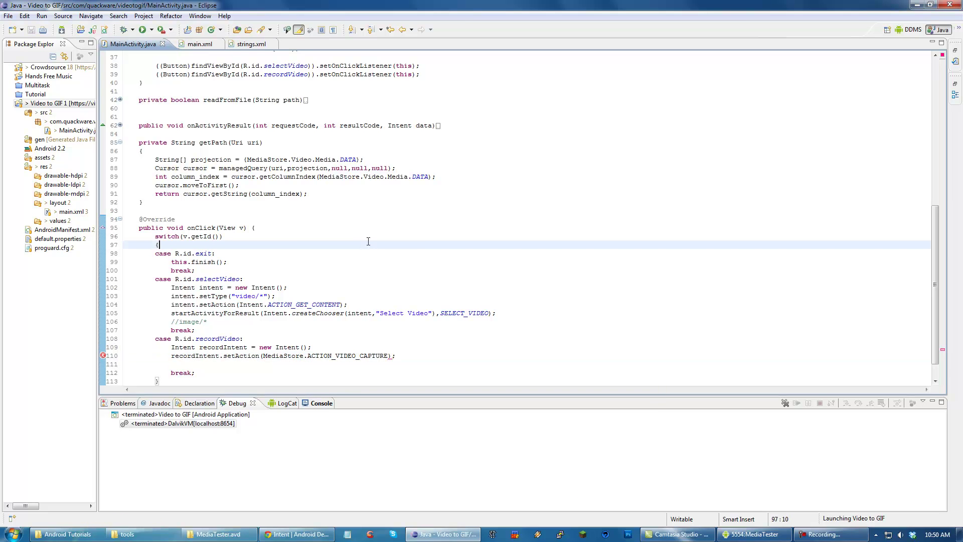
pyautogui.scroll(-1, 369, 244)
# Step: Begin 'startActivityForResult(recordIntent,' on a new line after setAction
pyautogui.hotkey('shift', 'Down')
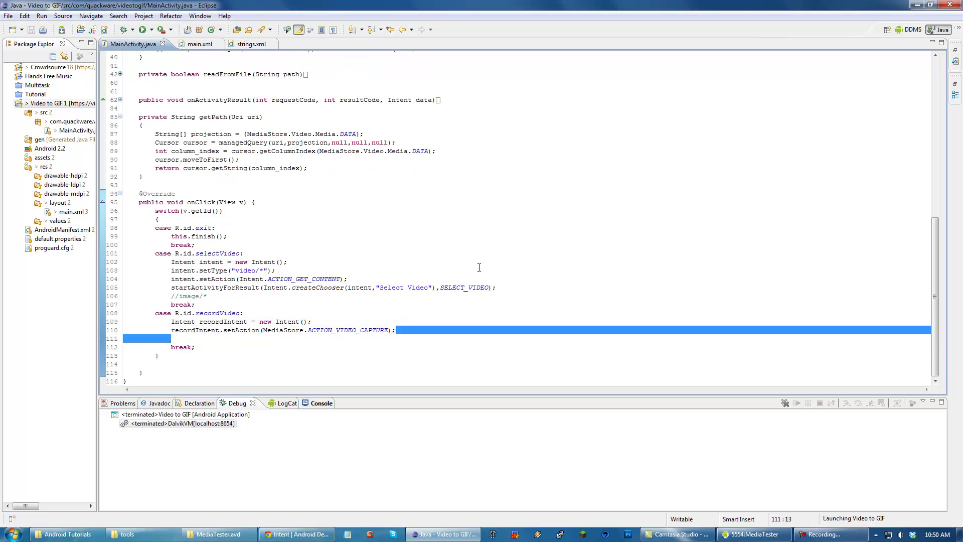
pyautogui.click(416, 329)
pyautogui.press('Return')
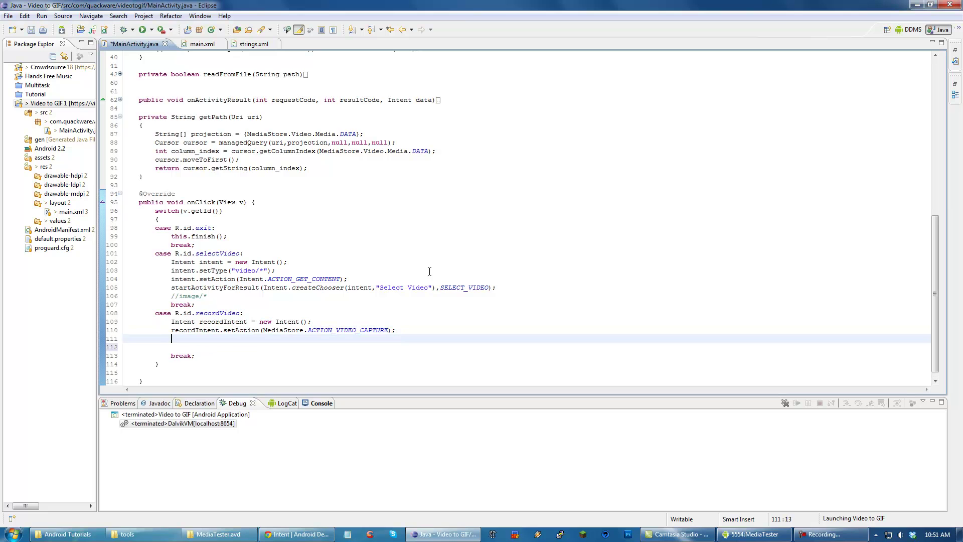
pyautogui.write('sta')
pyautogui.write('rtA')
pyautogui.write('ctibv')
pyautogui.press('BackSpace')
pyautogui.press('BackSpace')
pyautogui.write('vityF')
pyautogui.write('orResu')
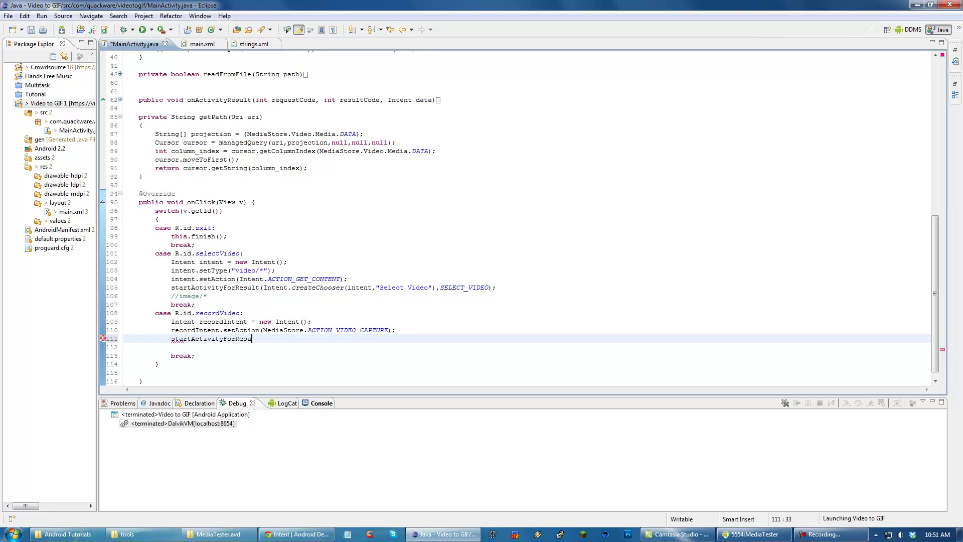
pyautogui.write('(Intent')
pyautogui.press('BackSpace')
pyautogui.press('BackSpace')
pyautogui.press('BackSpace')
pyautogui.press('BackSpace')
pyautogui.press('BackSpace')
pyautogui.press('BackSpace')
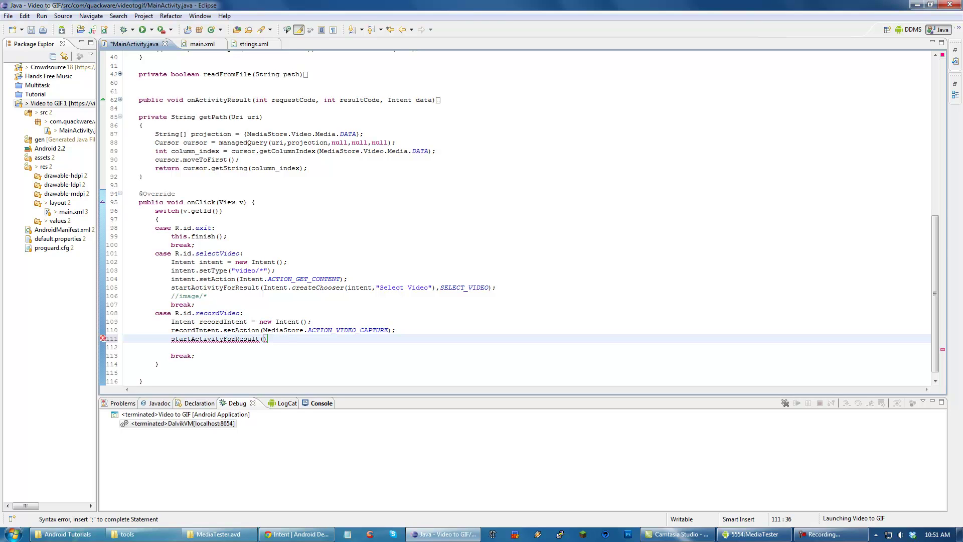
pyautogui.write('recordIntent,')
# Step: Declare 'private static final int RECORD_VIDEO = 2;' under the SELECT_VIDEO constant
pyautogui.click(243, 253)
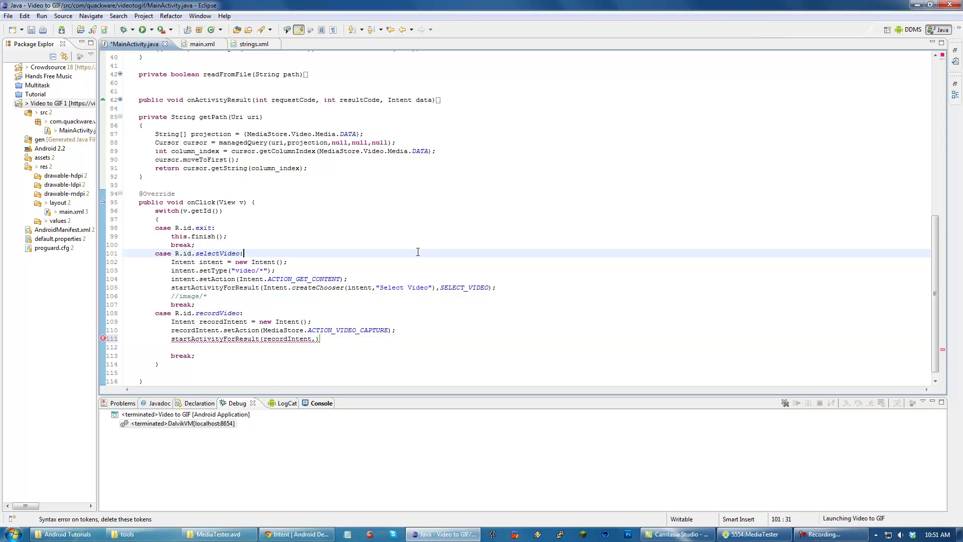
pyautogui.scroll(15, 256, 226)
pyautogui.click(307, 208)
pyautogui.press('End')
pyautogui.press('Return')
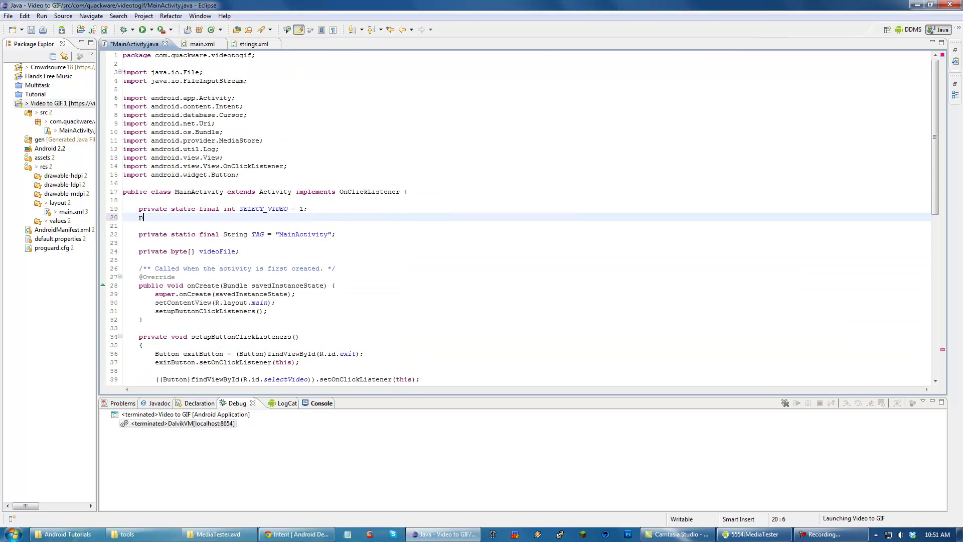
pyautogui.write('private static final ')
pyautogui.write('int RECORD_VIDEO')
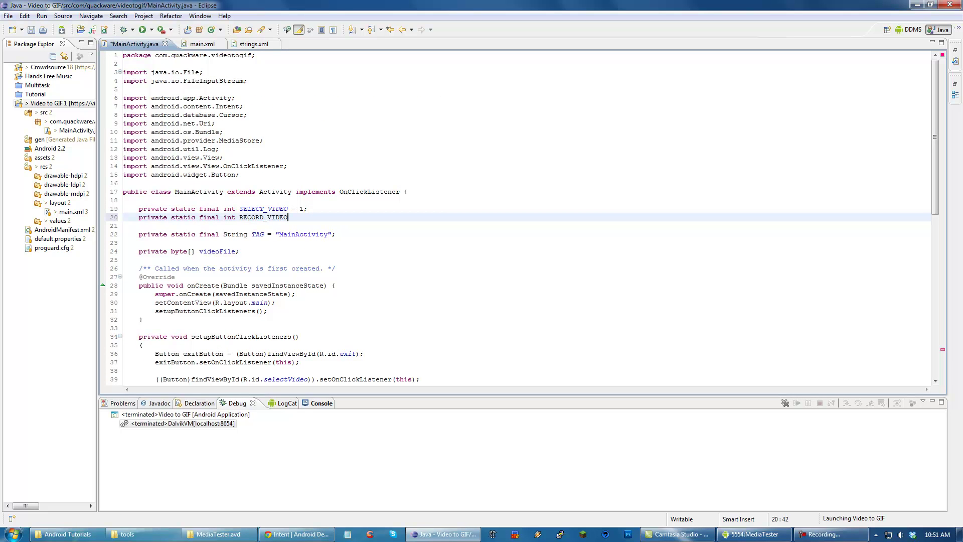
pyautogui.write(' = 2;')
pyautogui.scroll(-10, 346, 252)
pyautogui.scroll(-10, 346, 252)
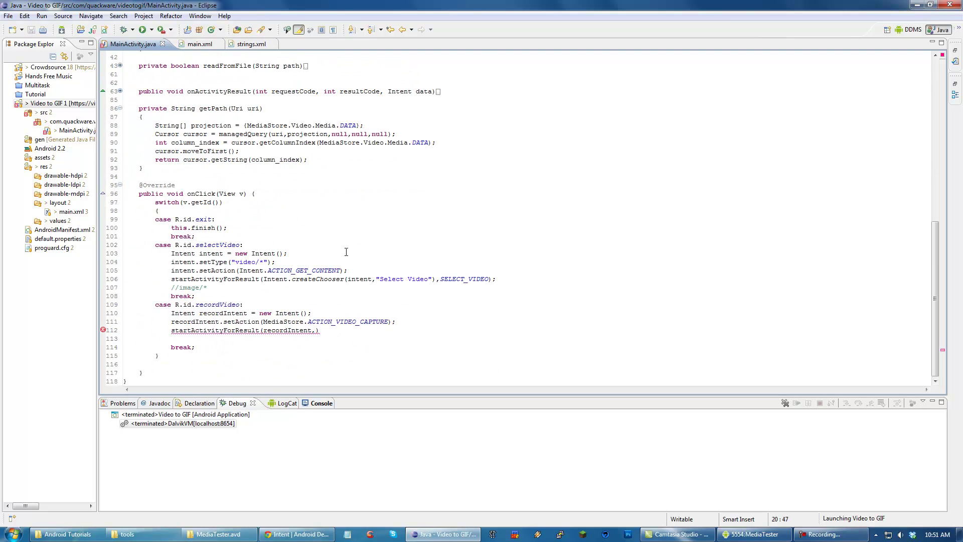
# Step: Finish 'startActivityForResult(recordIntent, RECORD_VIDEO);', remove the blank line before break, and save
pyautogui.click(319, 330)
pyautogui.write('RECOR')
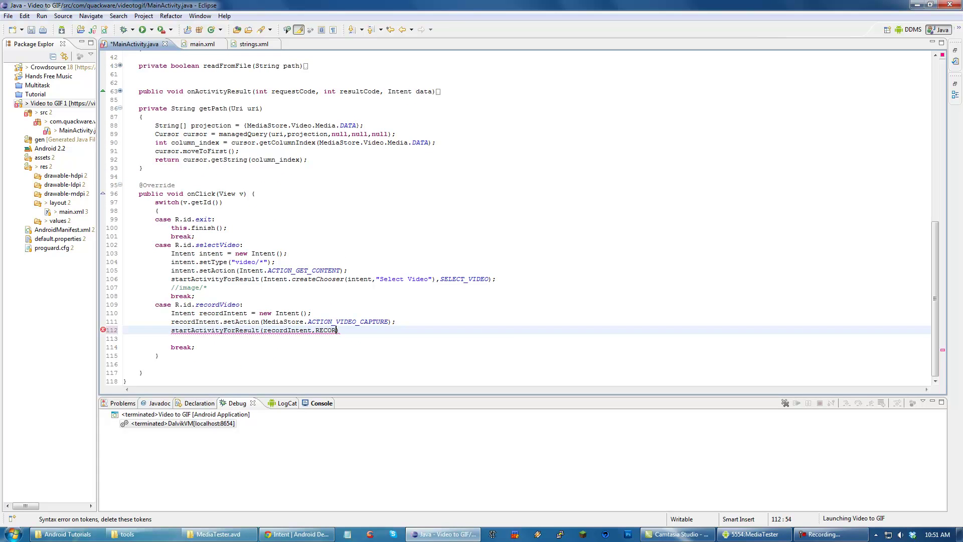
pyautogui.write('D_VIDEO)')
pyautogui.write(';')
pyautogui.hotkey('ctrl', 's')
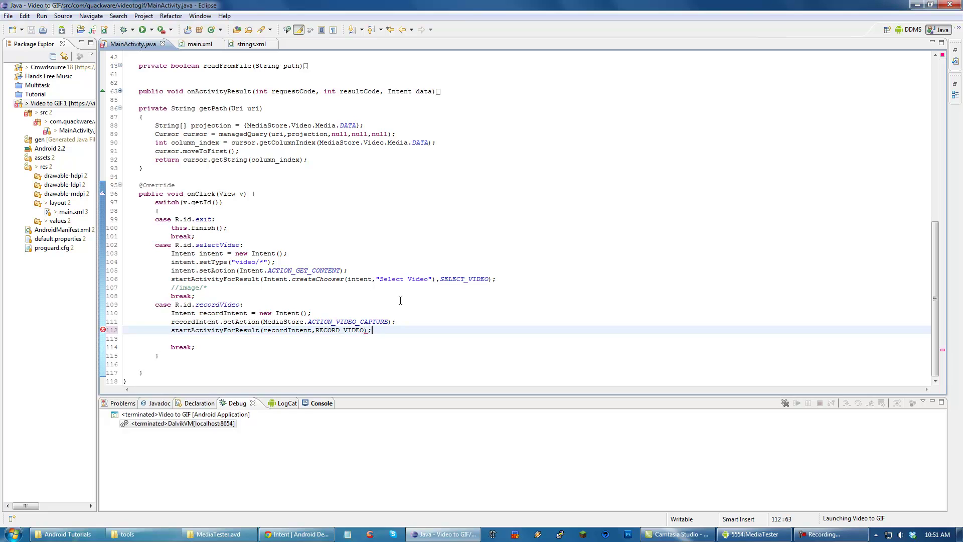
pyautogui.click(401, 299)
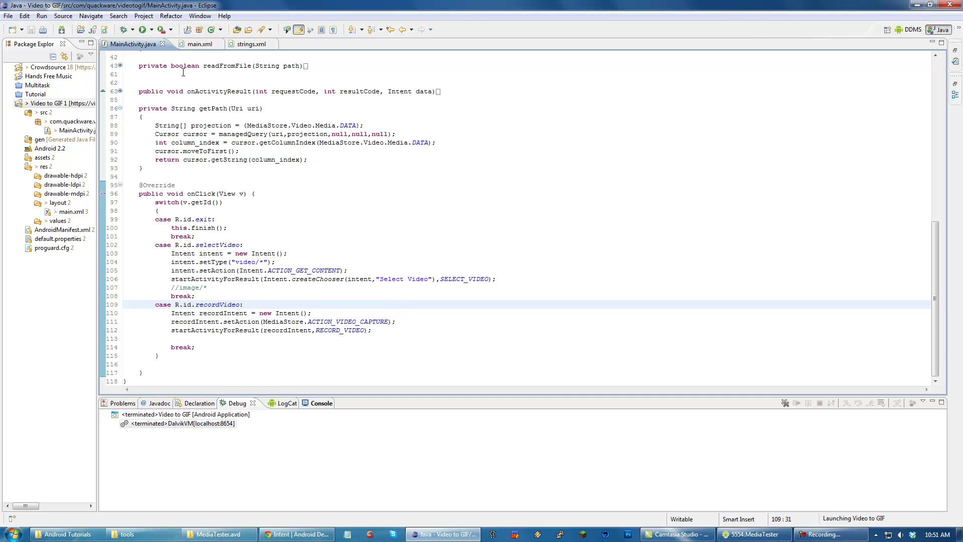
pyautogui.click(180, 340)
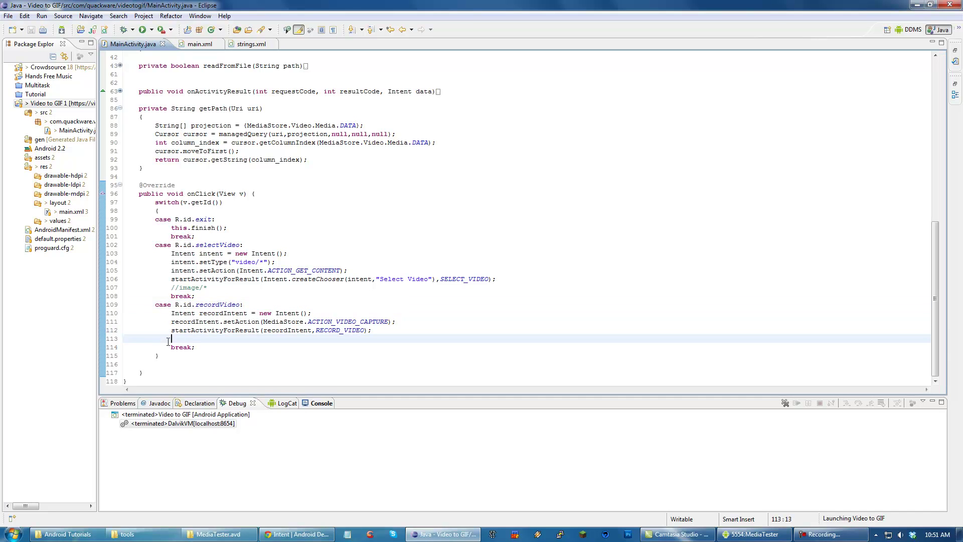
pyautogui.hotkey('shift', 'Home')
pyautogui.press('BackSpace')
pyautogui.press('BackSpace')
pyautogui.hotkey('ctrl', 's')
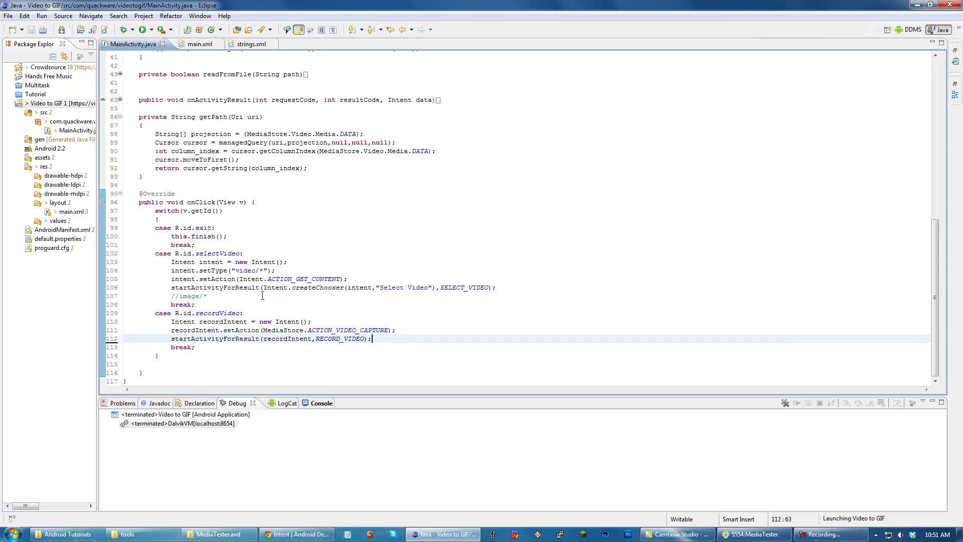
# Step: Highlight the selectVideo case body in onClick to point it out, then clear the selection
pyautogui.click(248, 296)
pyautogui.moveTo(276, 287)
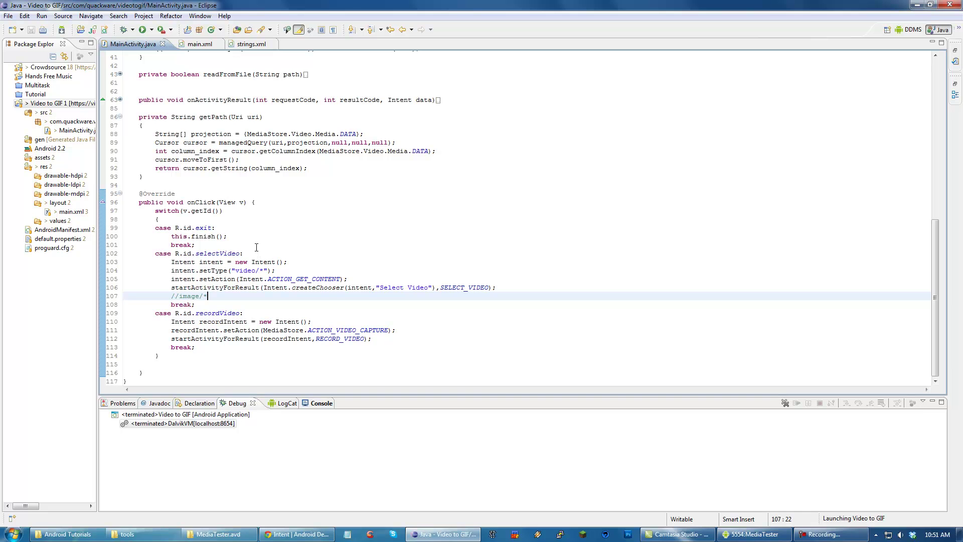
pyautogui.moveTo(171, 261); pyautogui.dragTo(211, 296)
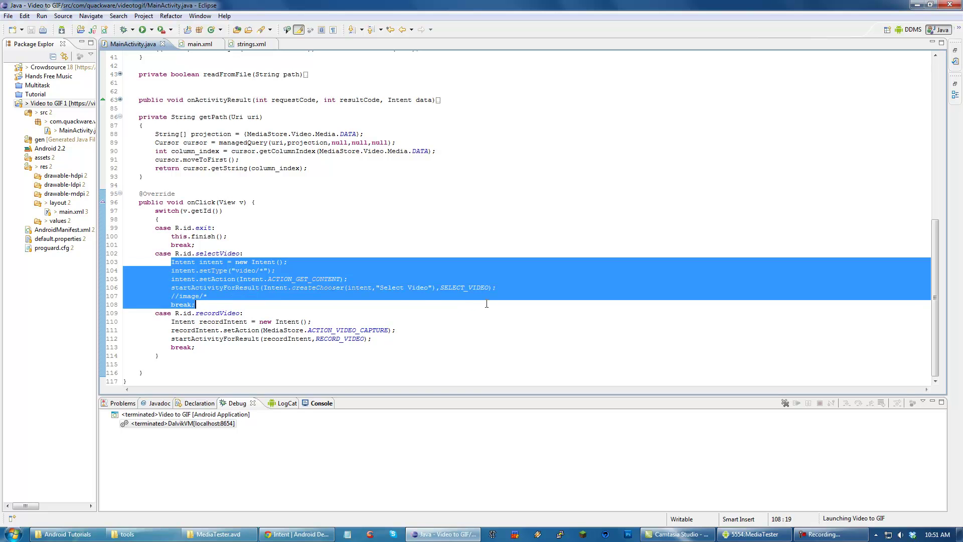
pyautogui.click(502, 290)
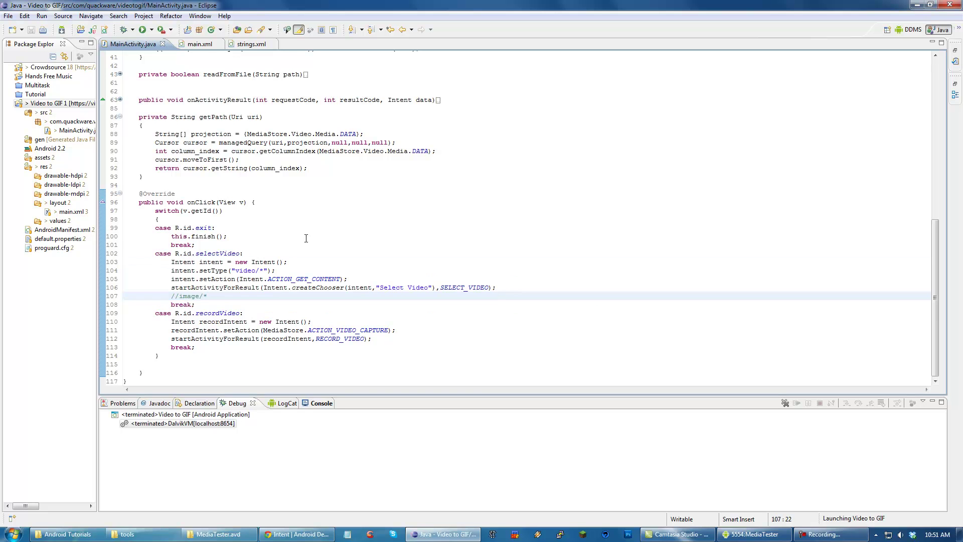
pyautogui.scroll(4, 306, 238)
pyautogui.scroll(4, 263, 218)
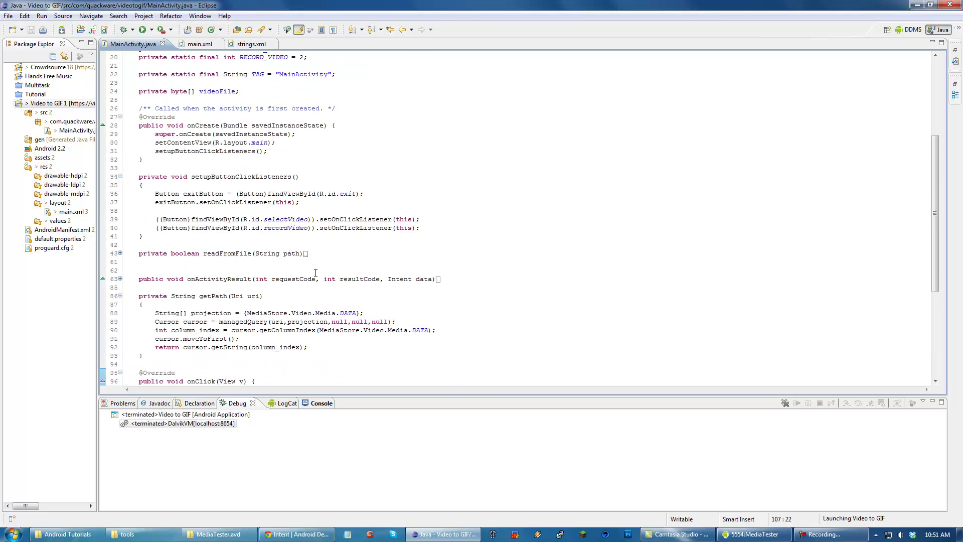
pyautogui.scroll(-7, 419, 302)
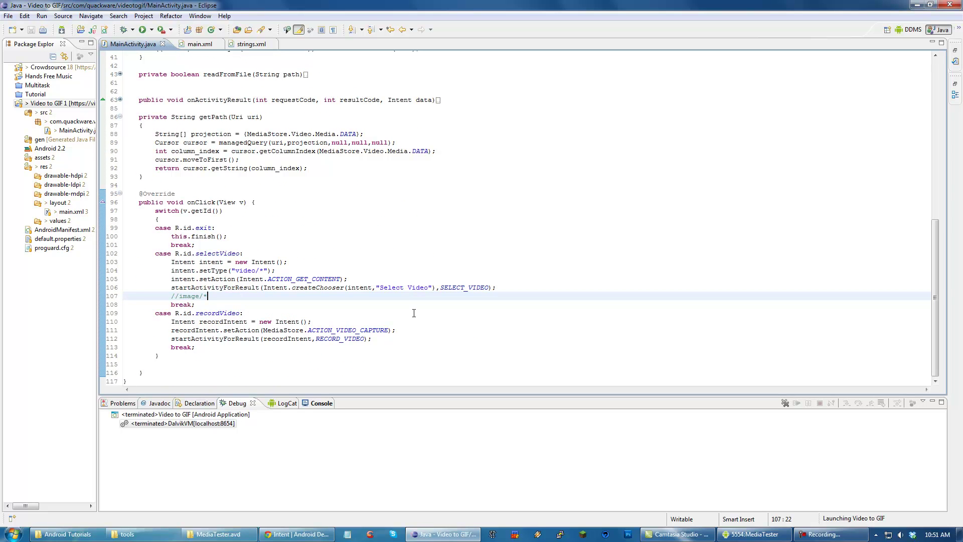
pyautogui.scroll(3, 346, 287)
# Step: Add a switch(requestCode) block with case SELECT_VIDEO inside the RESULT_OK branch
pyautogui.click(121, 181)
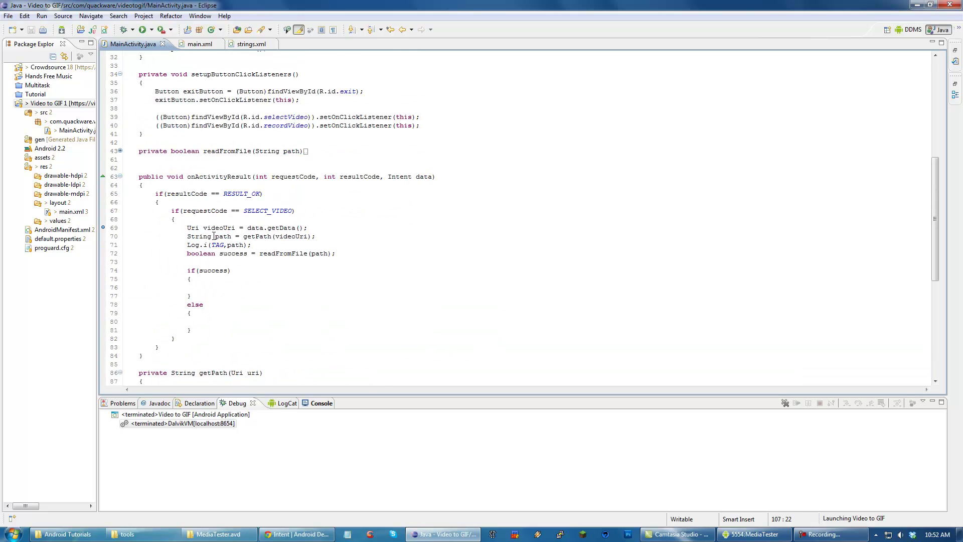
pyautogui.click(215, 236)
pyautogui.scroll(-3, 243, 252)
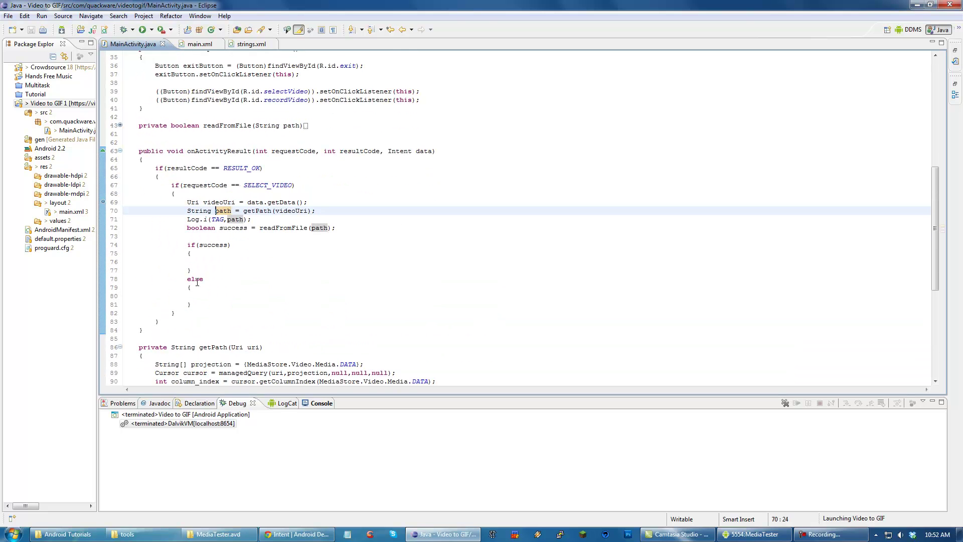
pyautogui.click(186, 176)
pyautogui.press('Return')
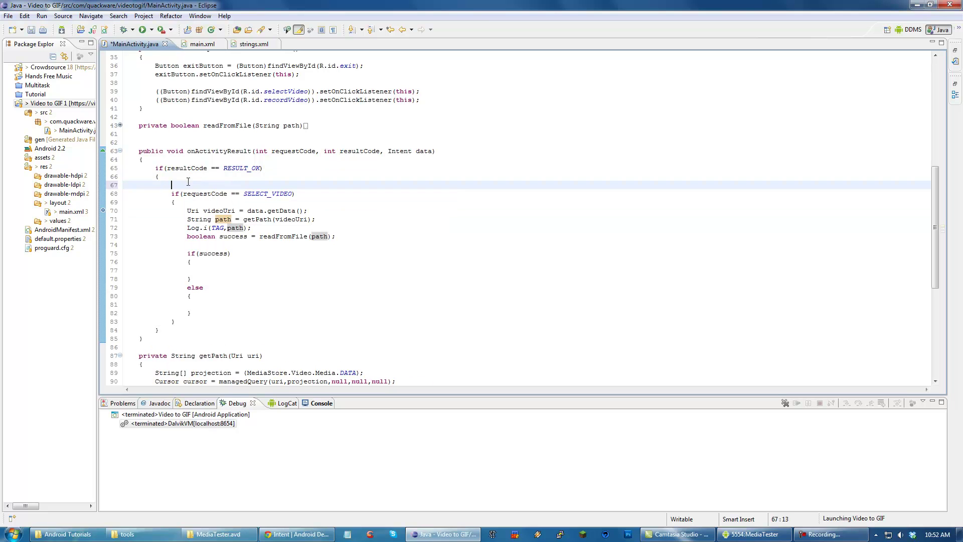
pyautogui.write('switch(re')
pyautogui.write('questCode')
pyautogui.press('End')
pyautogui.press('Return')
pyautogui.write('{')
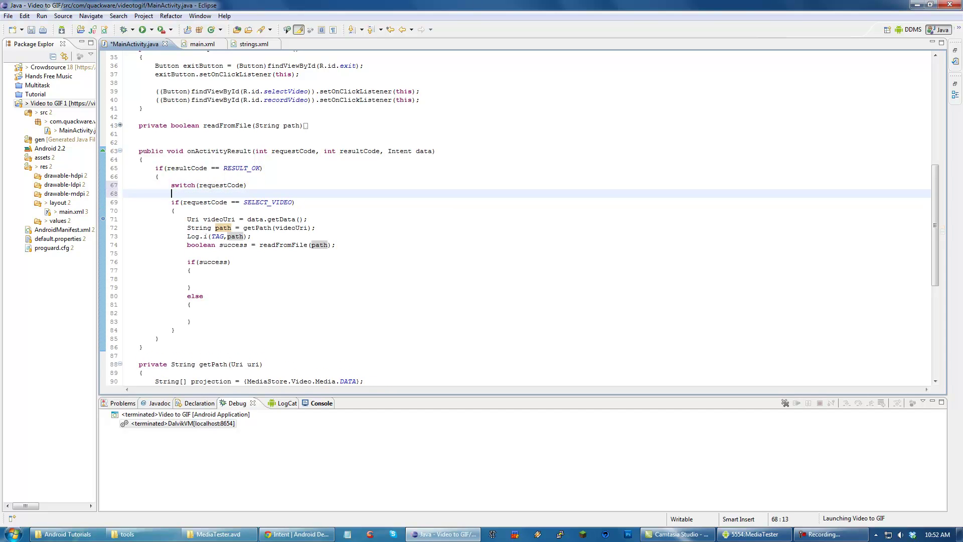
pyautogui.press('Return')
pyautogui.write('case SE')
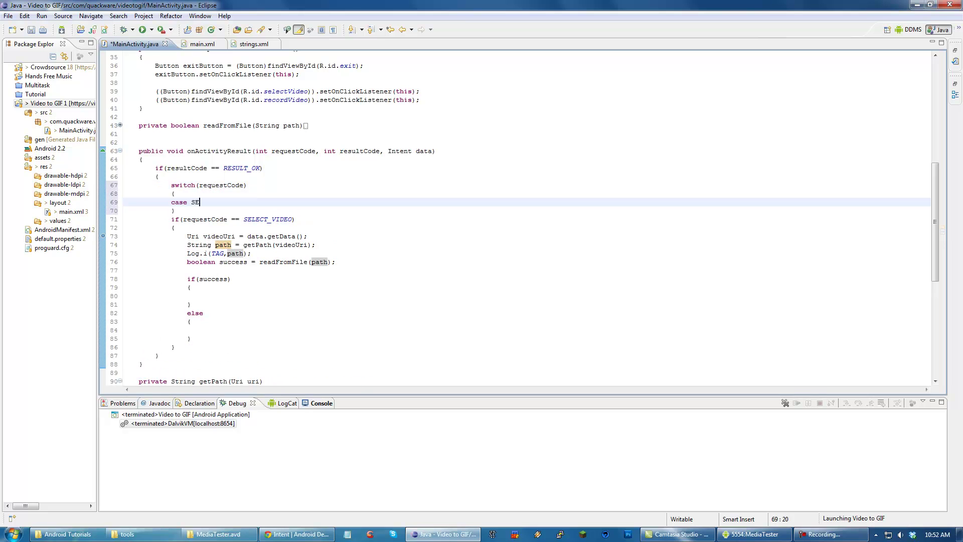
pyautogui.write('LECT_VIDEO:')
pyautogui.press('Return')
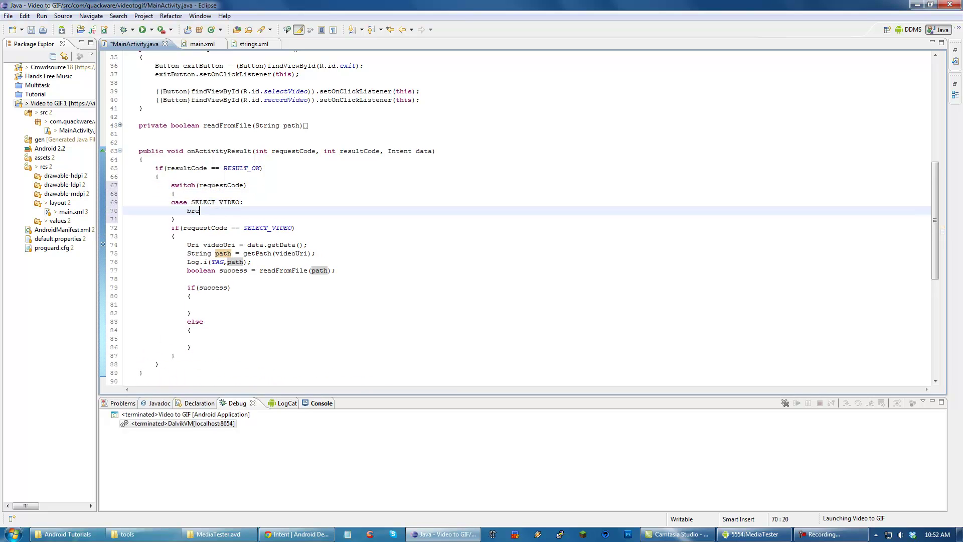
pyautogui.write('break')
pyautogui.press('BackSpace')
pyautogui.press('BackSpace')
pyautogui.press('BackSpace')
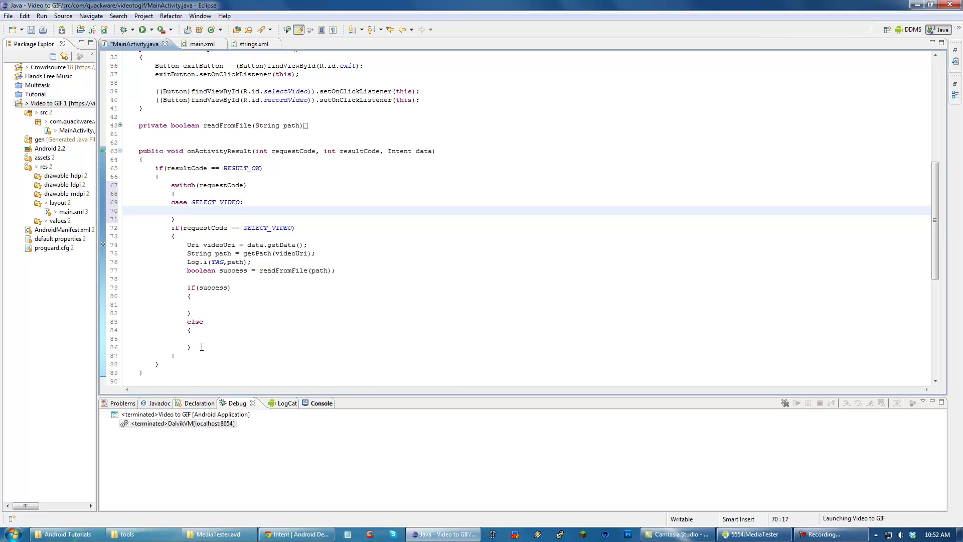
# Step: Move the video-handling code from the old if block under case SELECT_VIDEO
pyautogui.moveTo(191, 346); pyautogui.dragTo(104, 244)
pyautogui.hotkey('ctrl', 'x')
pyautogui.click(240, 211)
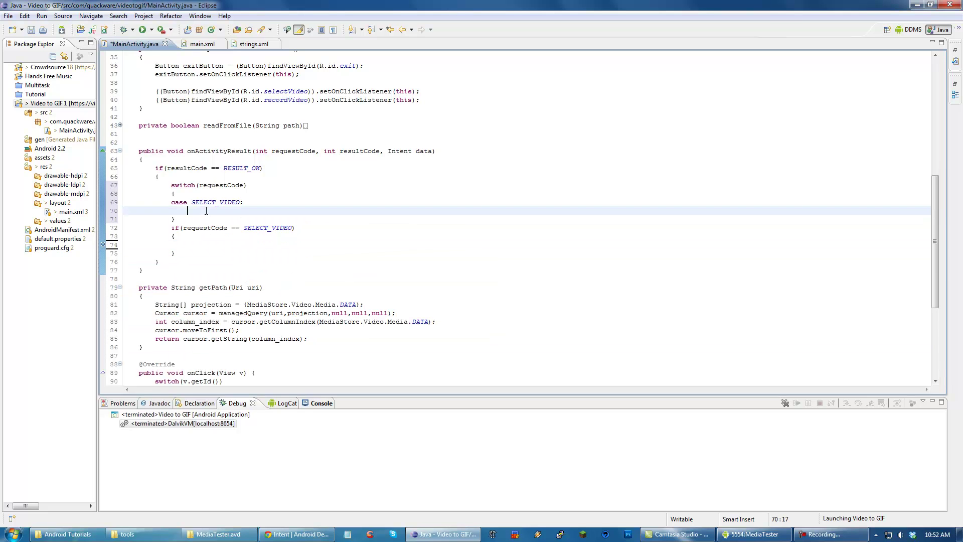
pyautogui.hotkey('ctrl', 'v')
pyautogui.press('Return')
pyautogui.write('breaj;')
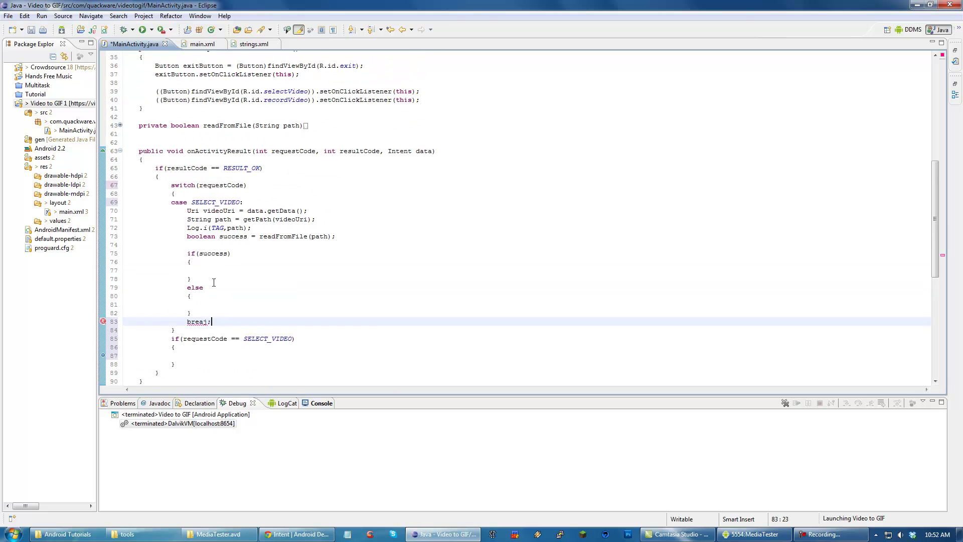
pyautogui.scroll(-2, 210, 293)
# Step: Fix the break, delete the leftover if block, add case RECORD_VIDEO: break;, and save
pyautogui.click(205, 270)
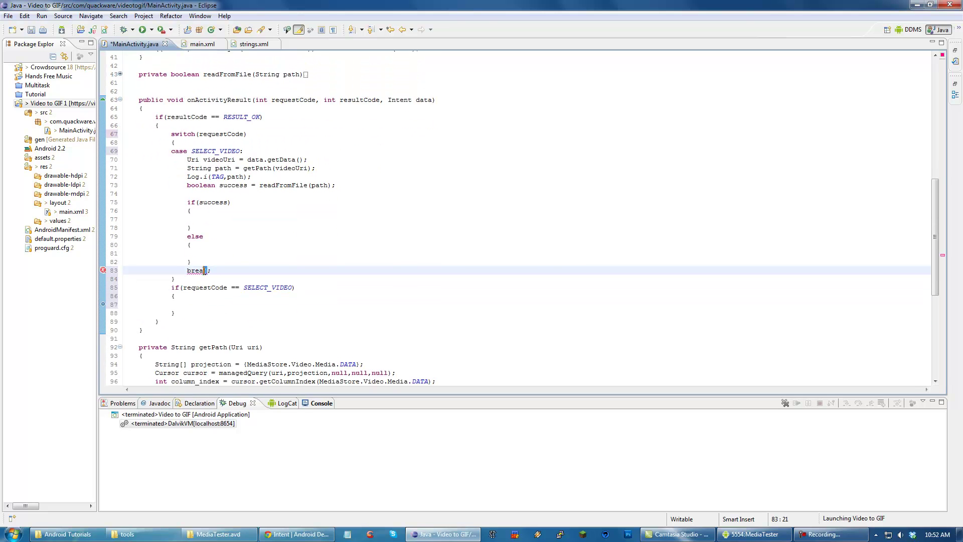
pyautogui.write('k')
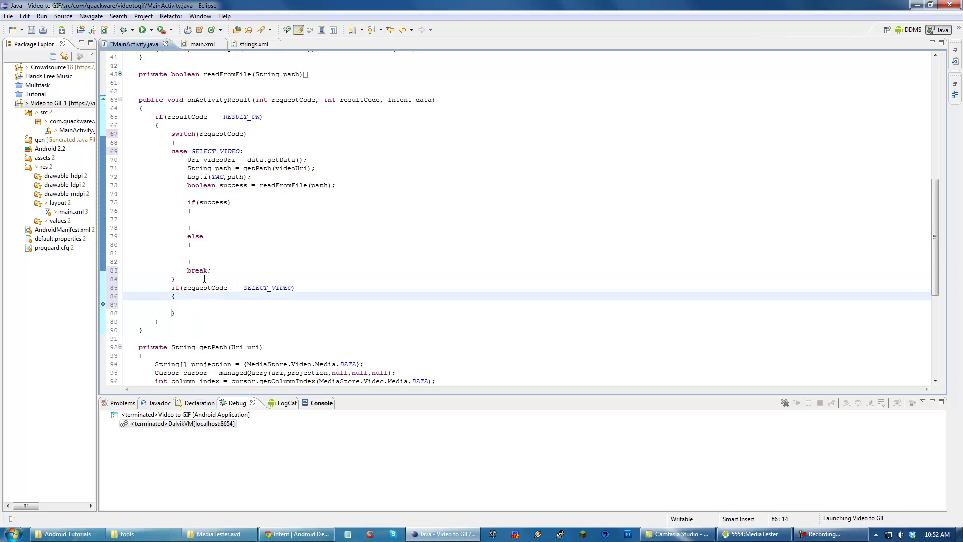
pyautogui.click(175, 278)
pyautogui.moveTo(192, 315); pyautogui.dragTo(124, 287)
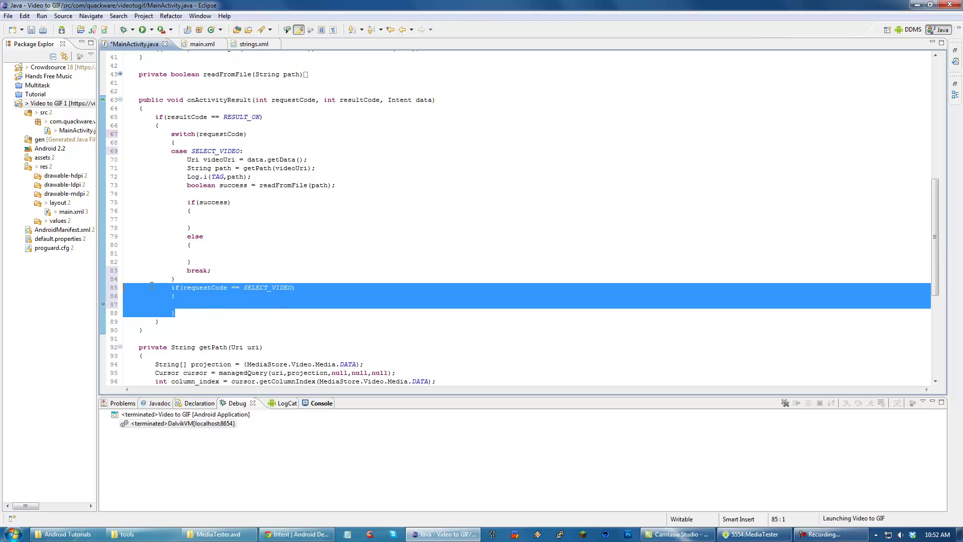
pyautogui.press('Delete')
pyautogui.press('BackSpace')
pyautogui.press('BackSpace')
pyautogui.press('Return')
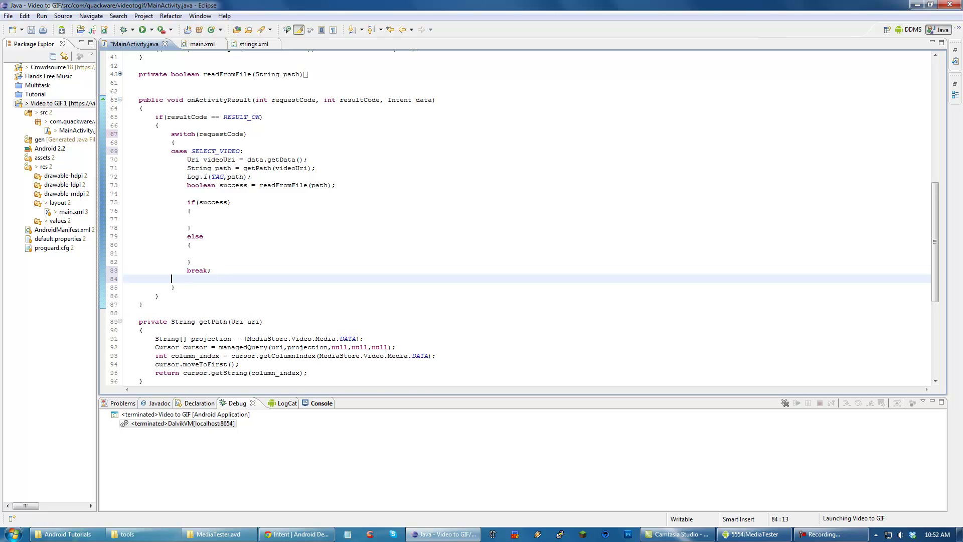
pyautogui.write('caseRECORD_VIDEO:')
pyautogui.press('Return')
pyautogui.write('break;')
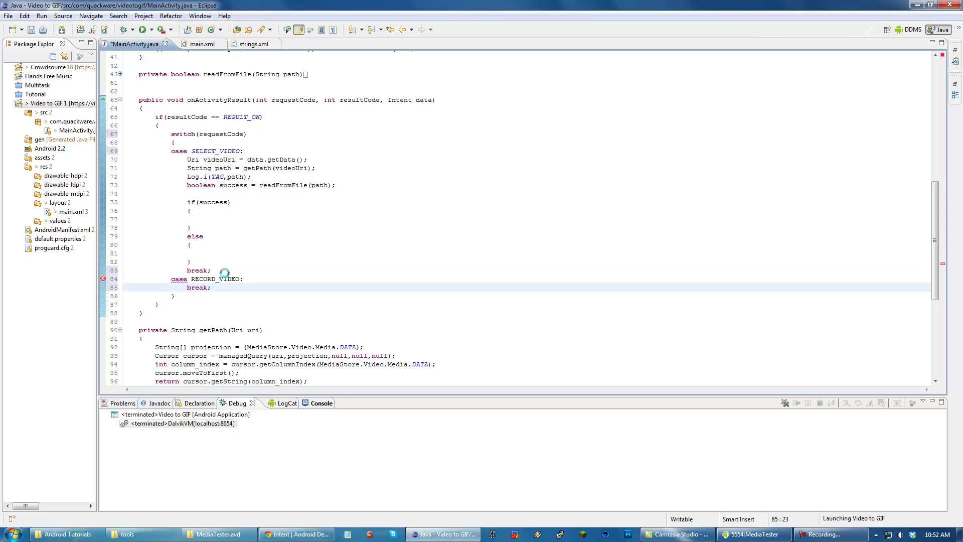
pyautogui.hotkey('ctrl', 's')
# Step: Review the RECORD_VIDEO and ACTION_GET_CONTENT intent code and the video-path lines
pyautogui.click(222, 270)
pyautogui.scroll(5, 251, 219)
pyautogui.scroll(5, 251, 219)
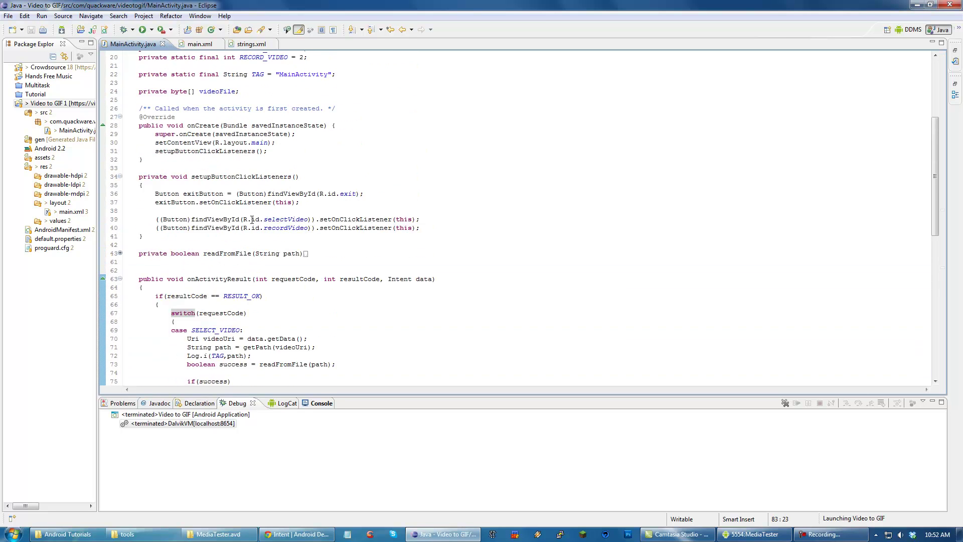
pyautogui.scroll(-12, 248, 222)
pyautogui.scroll(-7, 248, 223)
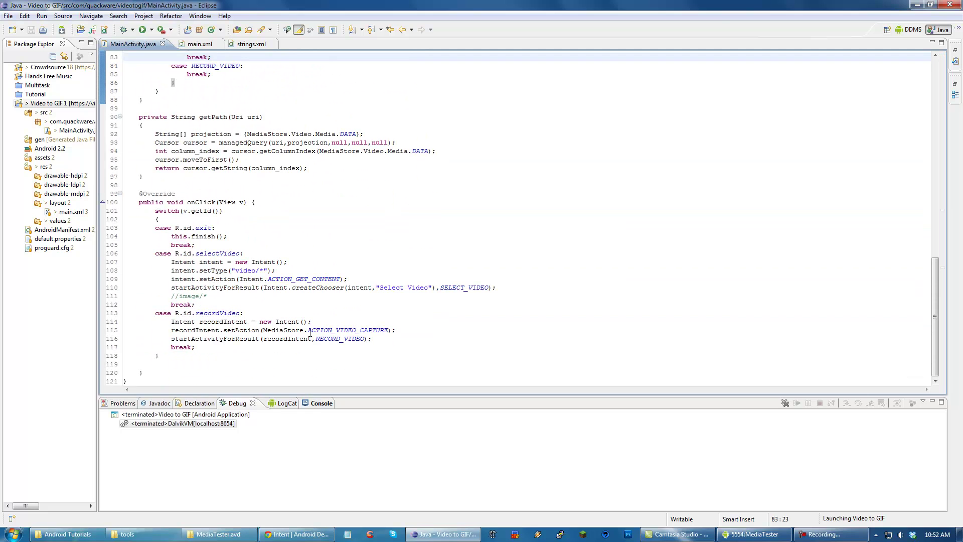
pyautogui.doubleClick(340, 338)
pyautogui.doubleClick(305, 279)
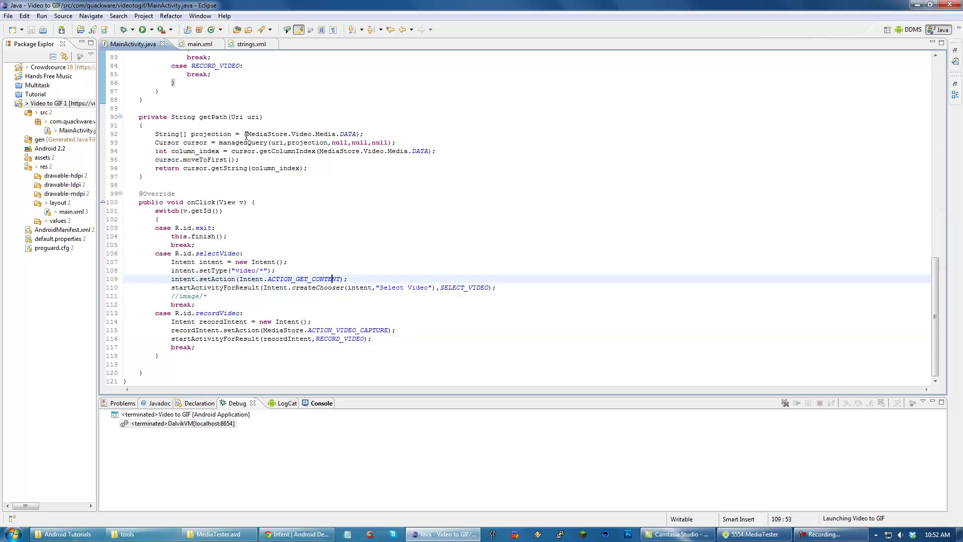
pyautogui.scroll(3, 247, 188)
pyautogui.moveTo(217, 142)
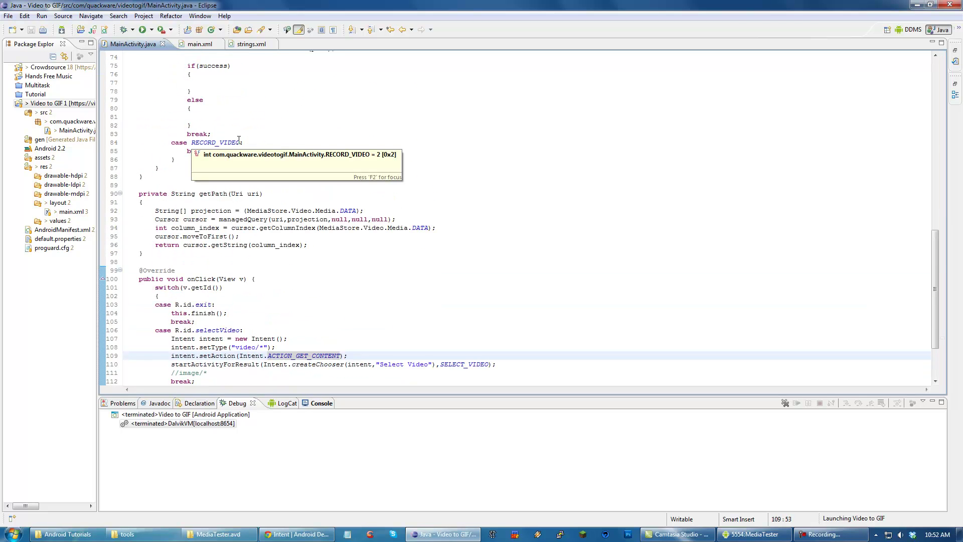
pyautogui.scroll(4, 243, 147)
pyautogui.click(286, 236)
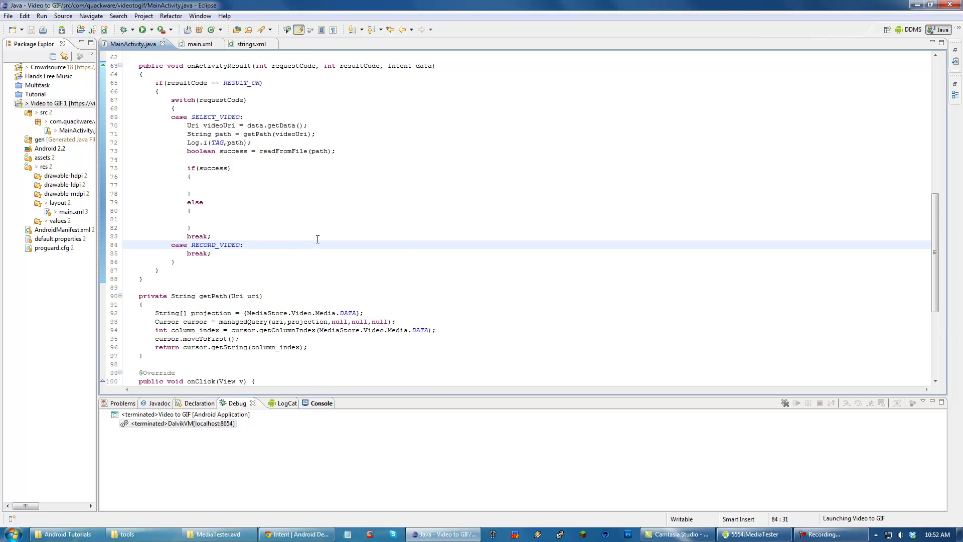
pyautogui.click(285, 141)
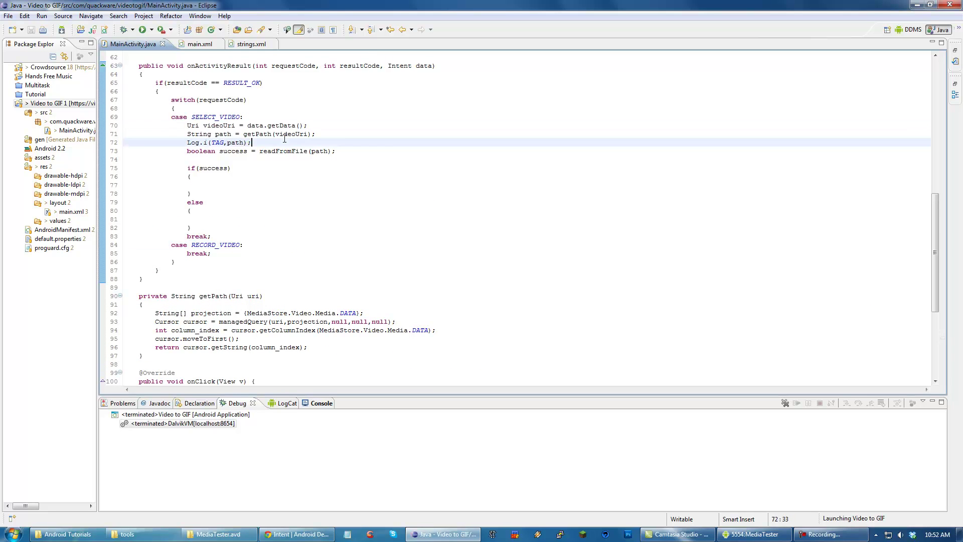
pyautogui.moveTo(253, 142); pyautogui.dragTo(187, 125)
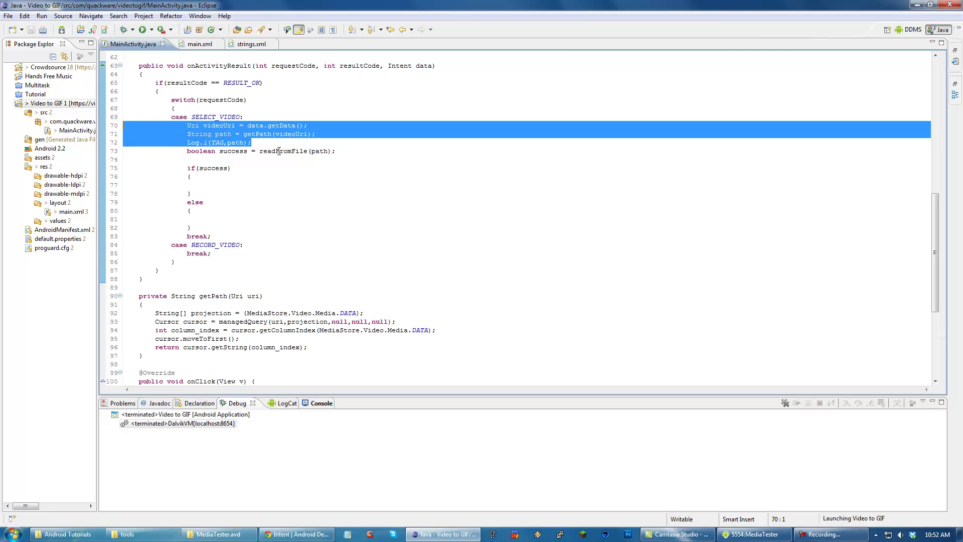
pyautogui.click(359, 157)
pyautogui.moveTo(339, 152); pyautogui.dragTo(124, 134)
# Step: Set a breakpoint at line 114 and launch the app in debug mode
pyautogui.click(192, 185)
pyautogui.scroll(-7, 258, 210)
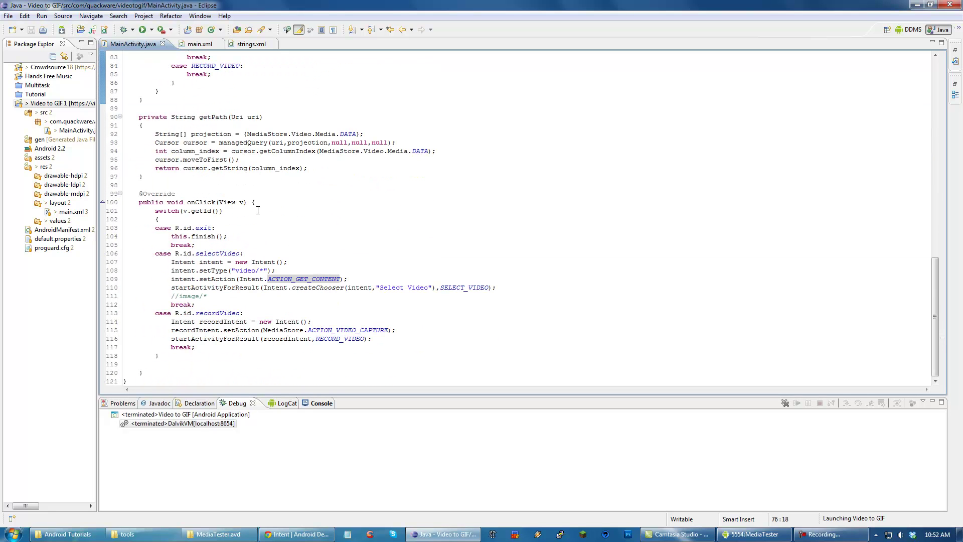
pyautogui.doubleClick(104, 321)
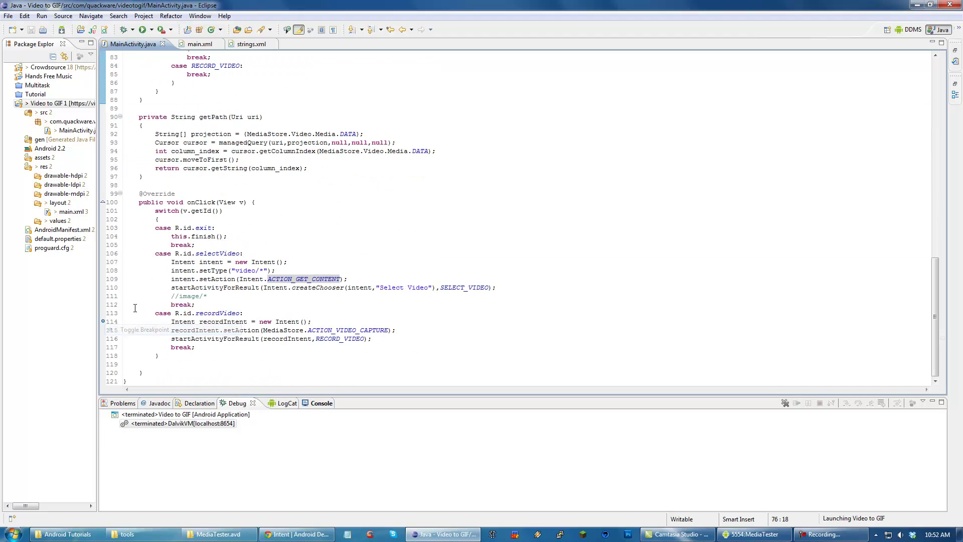
pyautogui.click(140, 295)
pyautogui.click(143, 30)
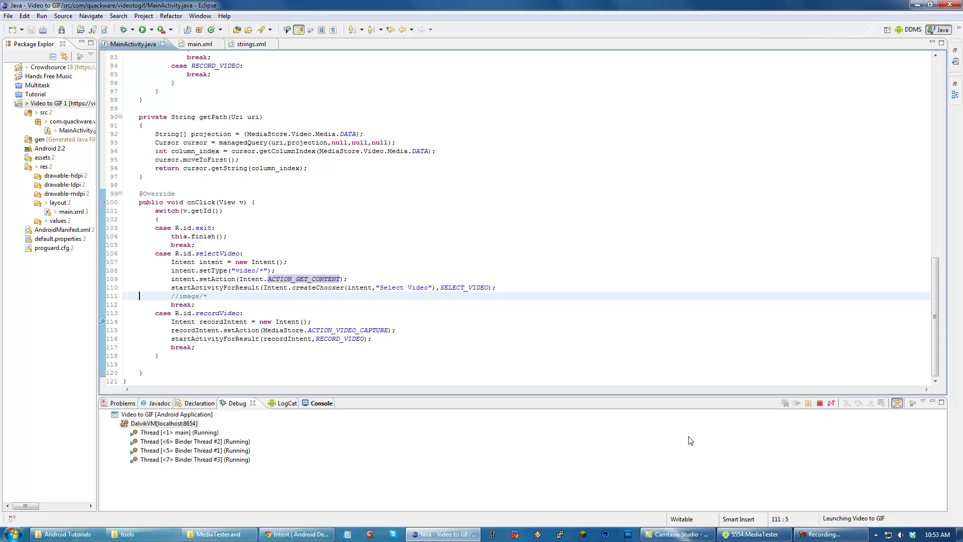
# Step: Press Record Video to hit the breakpoint, resume with F8, and dismiss the camera crash
pyautogui.click(752, 534)
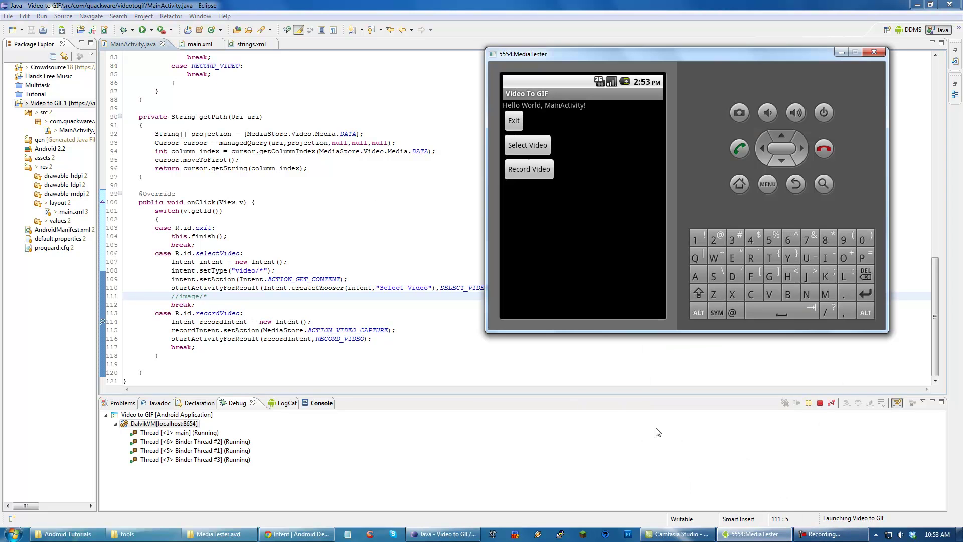
pyautogui.click(531, 169)
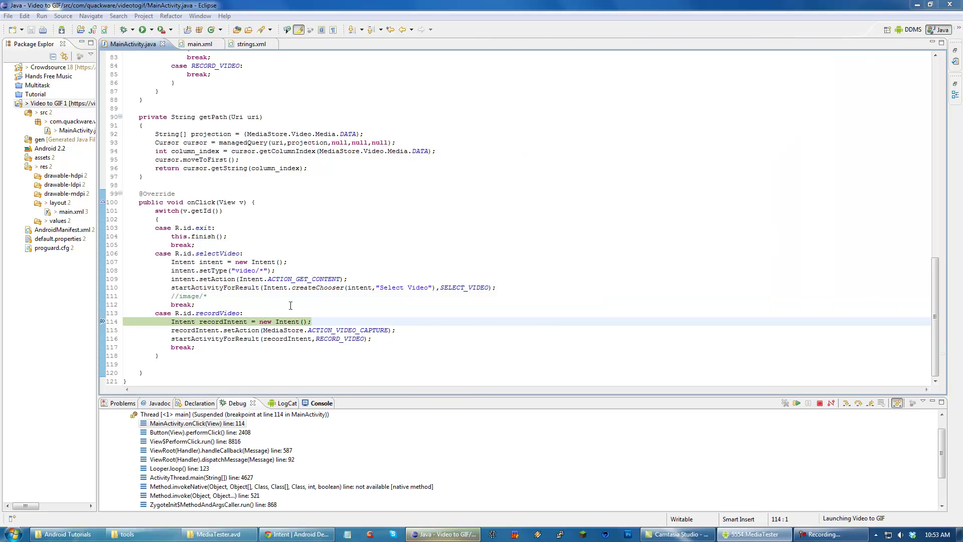
pyautogui.click(289, 305)
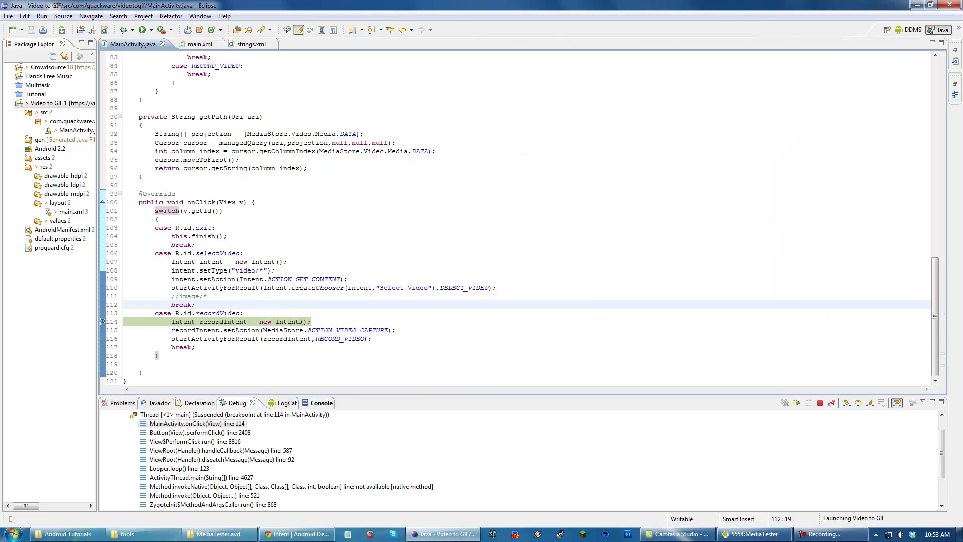
pyautogui.press('F8')
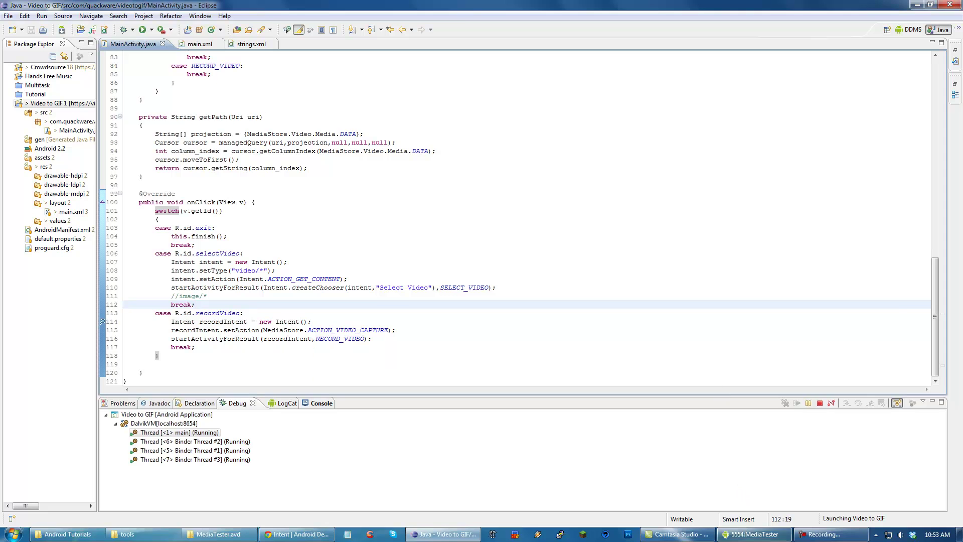
pyautogui.click(752, 534)
pyautogui.click(529, 169)
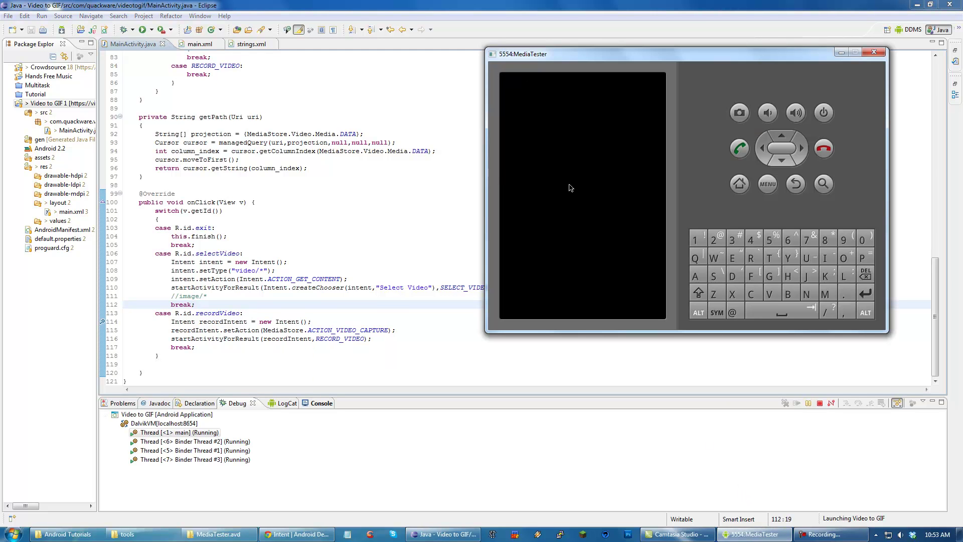
pyautogui.click(583, 230)
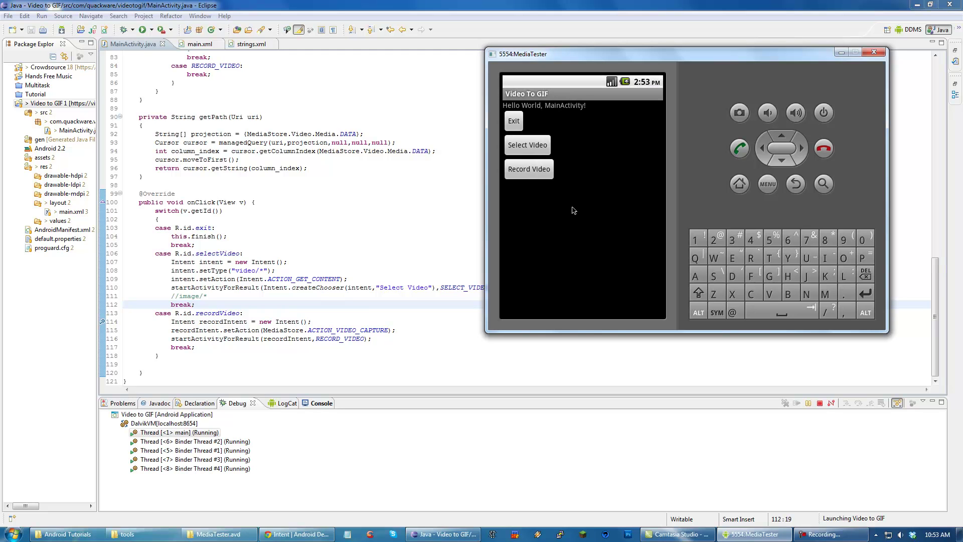
pyautogui.click(282, 403)
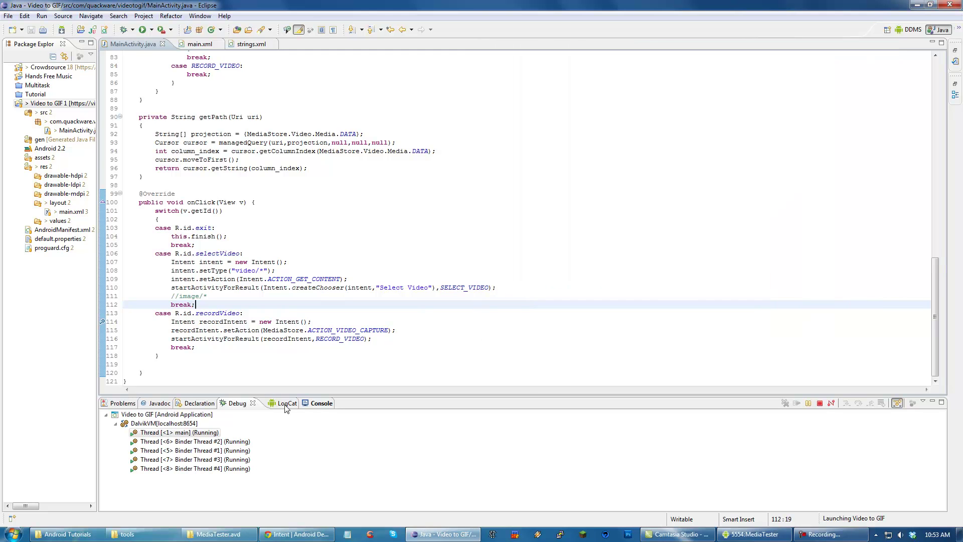
pyautogui.click(461, 449)
pyautogui.scroll(3, 461, 459)
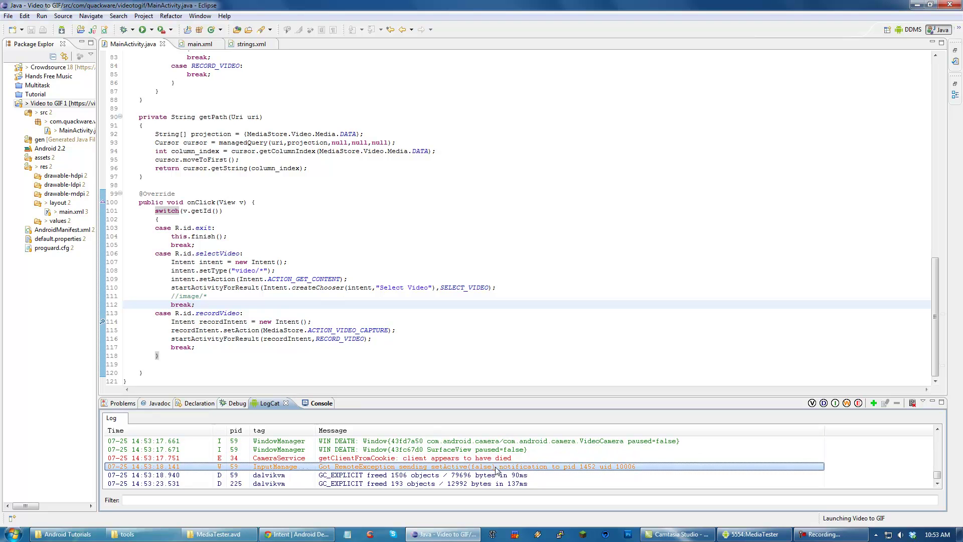
pyautogui.scroll(3, 503, 468)
pyautogui.scroll(2, 502, 468)
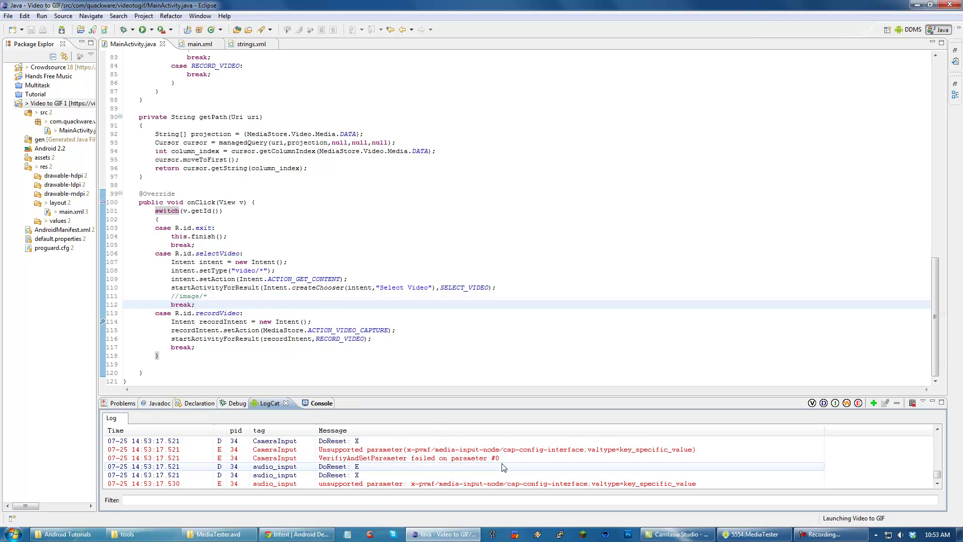
pyautogui.scroll(2, 502, 468)
pyautogui.scroll(2, 502, 468)
pyautogui.scroll(2, 502, 468)
pyautogui.scroll(-2, 502, 468)
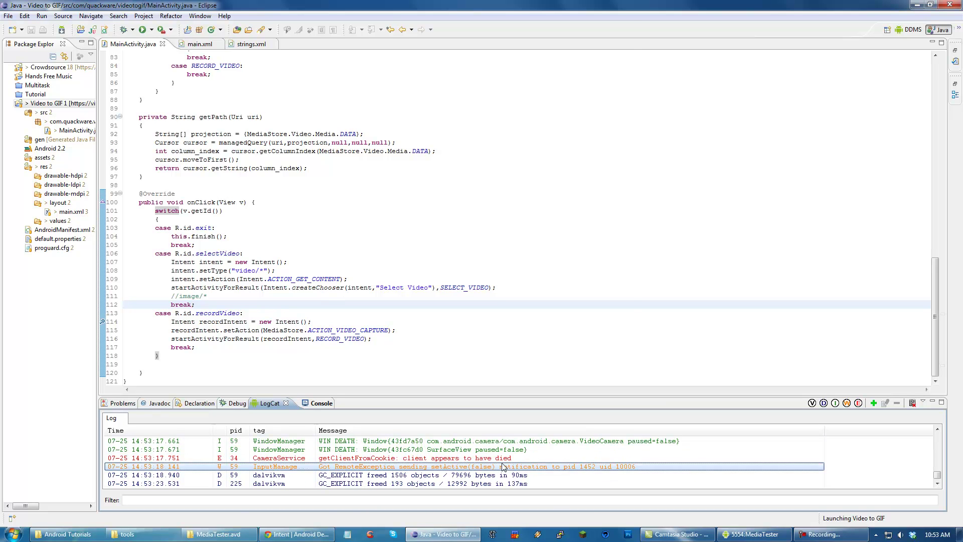
pyautogui.scroll(-2, 503, 468)
pyautogui.scroll(2, 503, 468)
pyautogui.scroll(1, 502, 468)
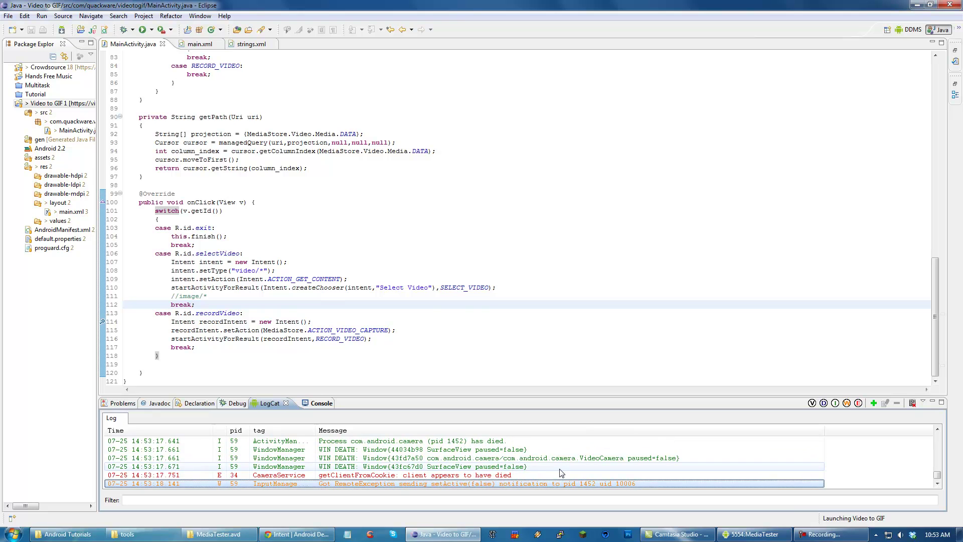
pyautogui.scroll(2, 503, 468)
pyautogui.scroll(1, 558, 472)
pyautogui.scroll(-1, 559, 472)
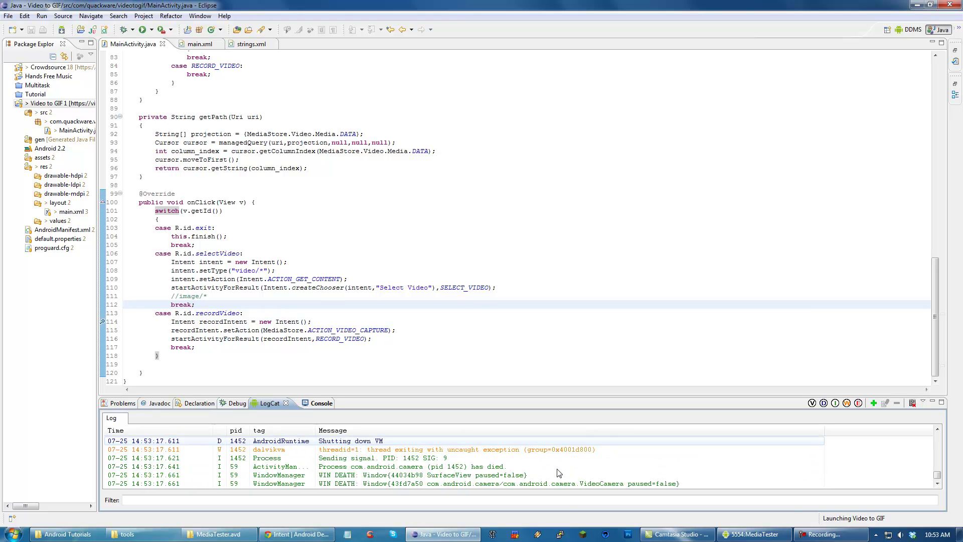
pyautogui.scroll(2, 558, 472)
pyautogui.scroll(2, 496, 470)
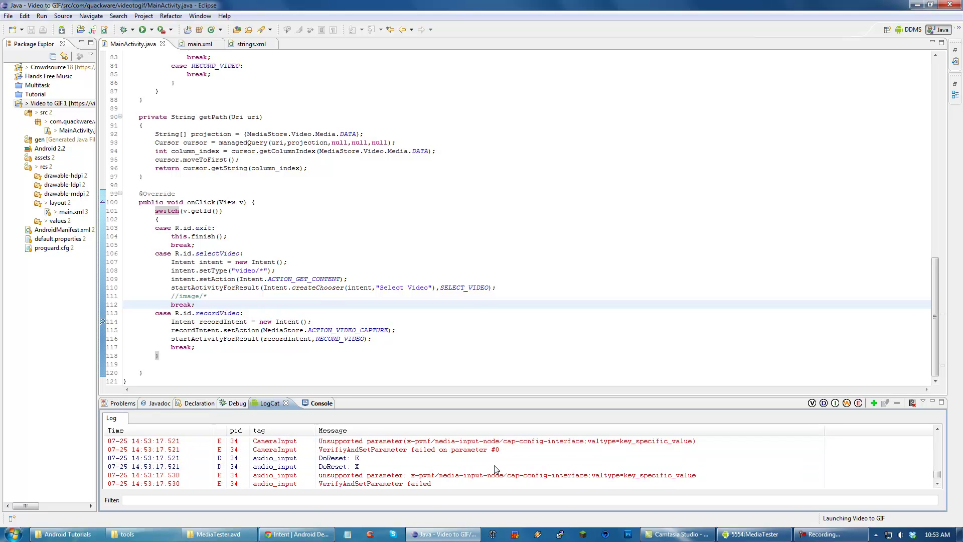
pyautogui.click(497, 467)
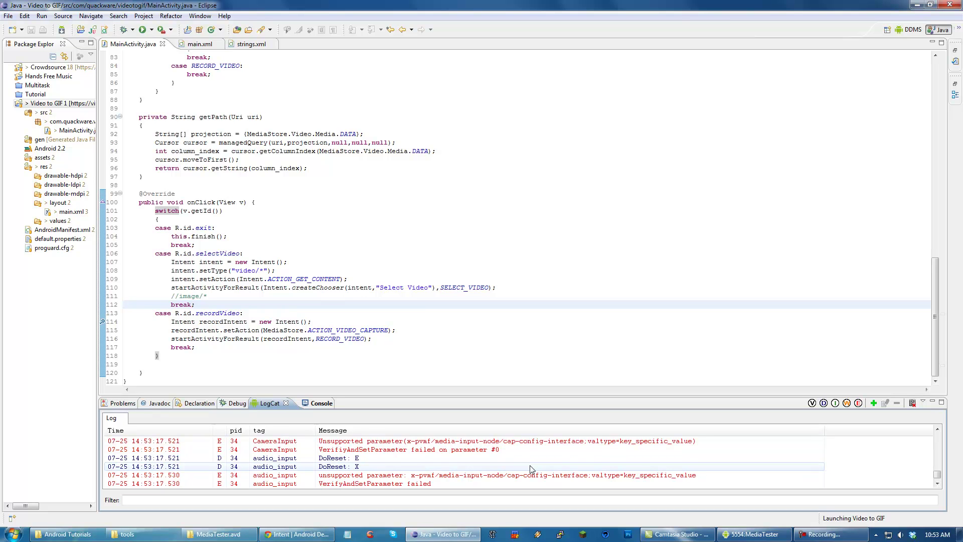
pyautogui.scroll(2, 531, 470)
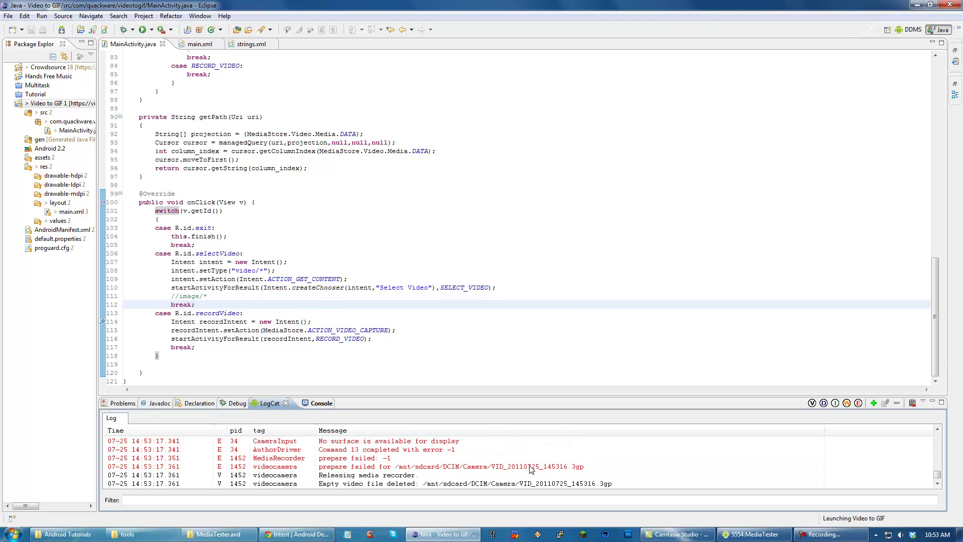
pyautogui.scroll(3, 531, 469)
pyautogui.scroll(2, 531, 469)
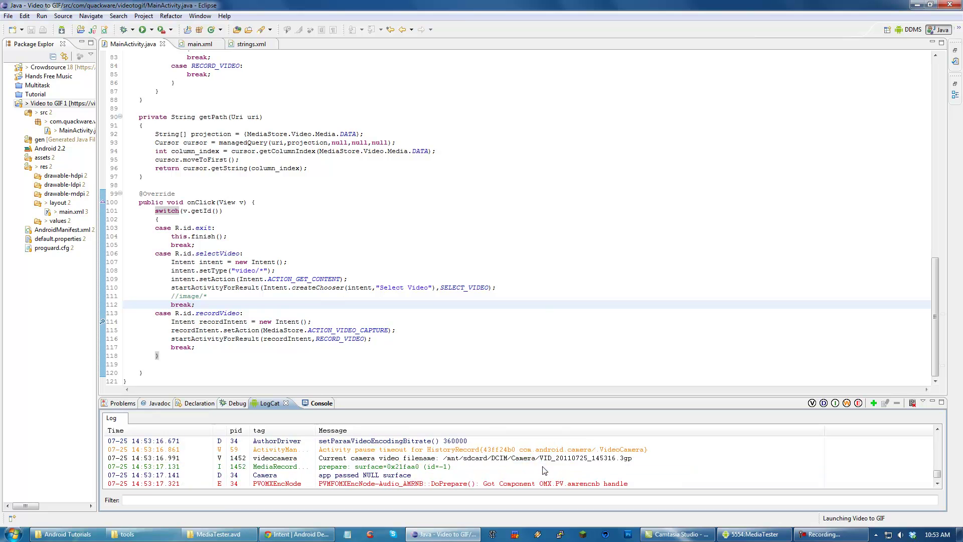
pyautogui.scroll(2, 538, 471)
pyautogui.scroll(1, 542, 471)
pyautogui.scroll(1, 541, 471)
pyautogui.scroll(2, 556, 477)
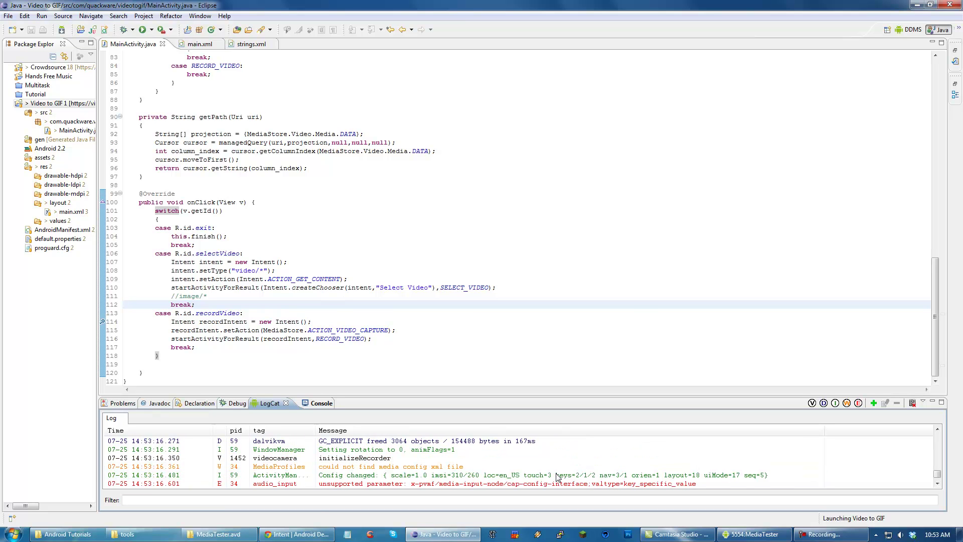
pyautogui.scroll(1, 557, 476)
pyautogui.scroll(1, 555, 477)
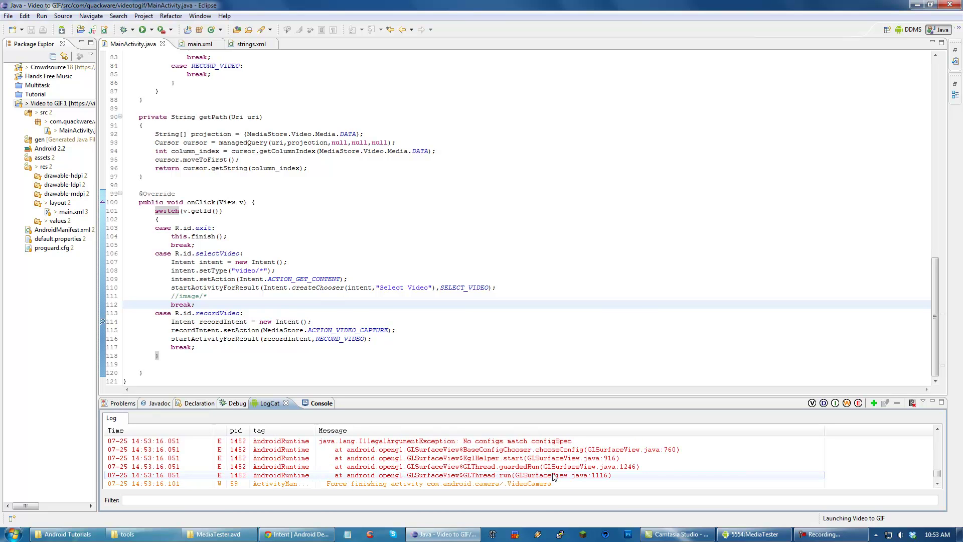
pyautogui.scroll(3, 553, 477)
pyautogui.click(549, 466)
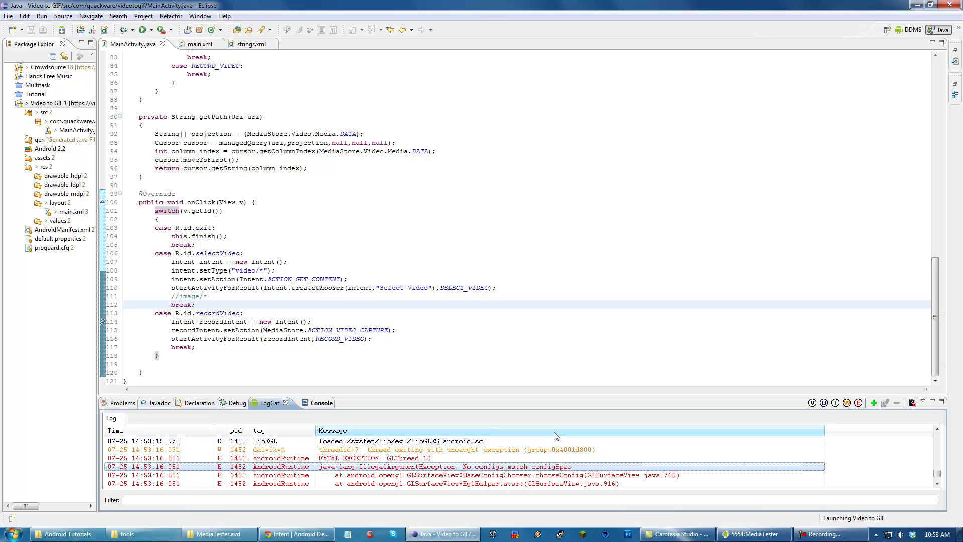
pyautogui.scroll(2, 556, 443)
pyautogui.scroll(2, 573, 452)
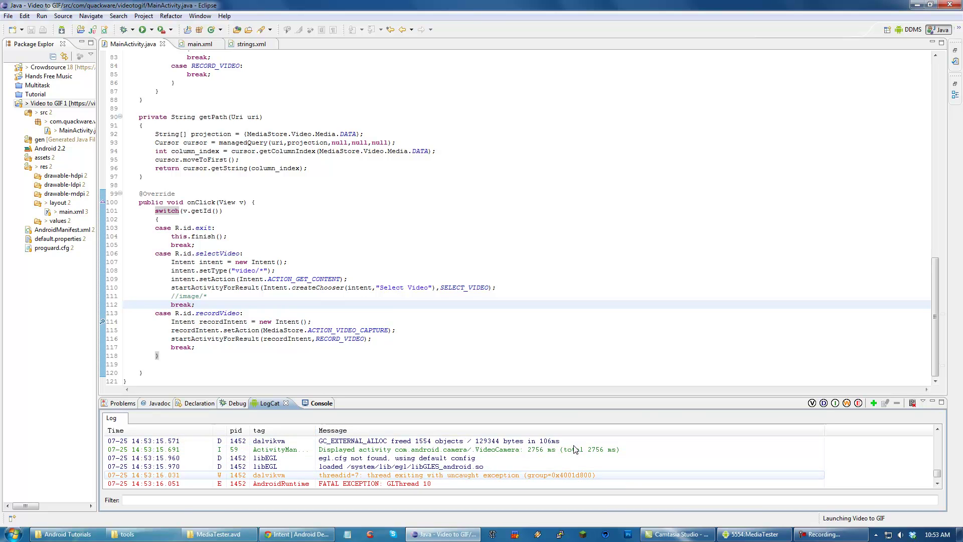
pyautogui.scroll(3, 573, 450)
# Step: Replace ACTION_VIDEO_CAPTURE with ACTION_IMAGE_CAPTURE on line 115, save, and terminate the outdated debug session
pyautogui.click(363, 329)
pyautogui.doubleClick(363, 329)
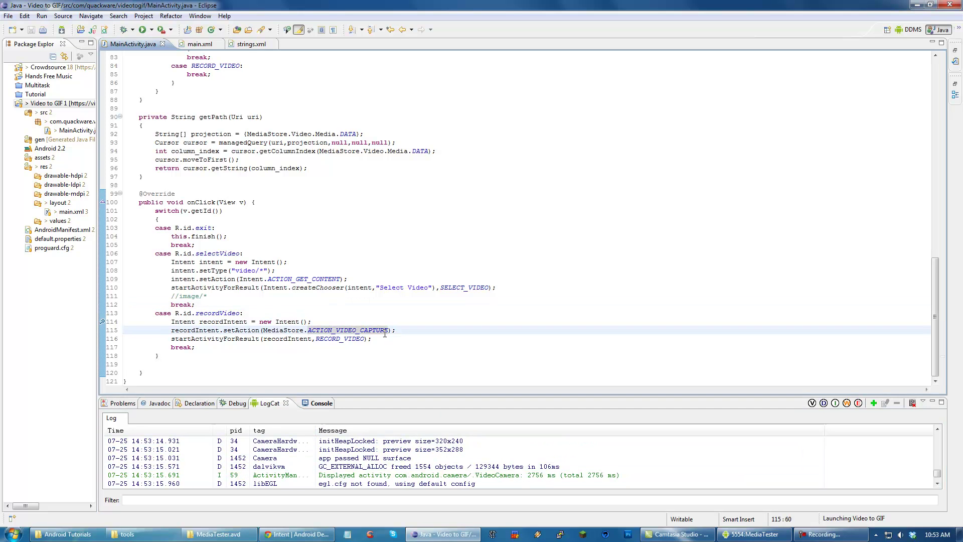
pyautogui.moveTo(388, 329); pyautogui.dragTo(305, 331)
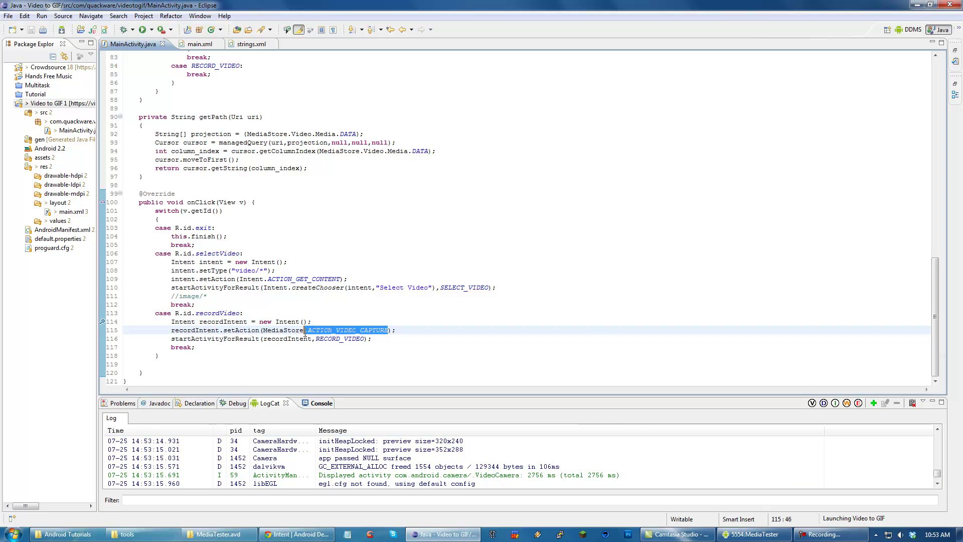
pyautogui.write('AC')
pyautogui.hotkey('ctrl', 'space')
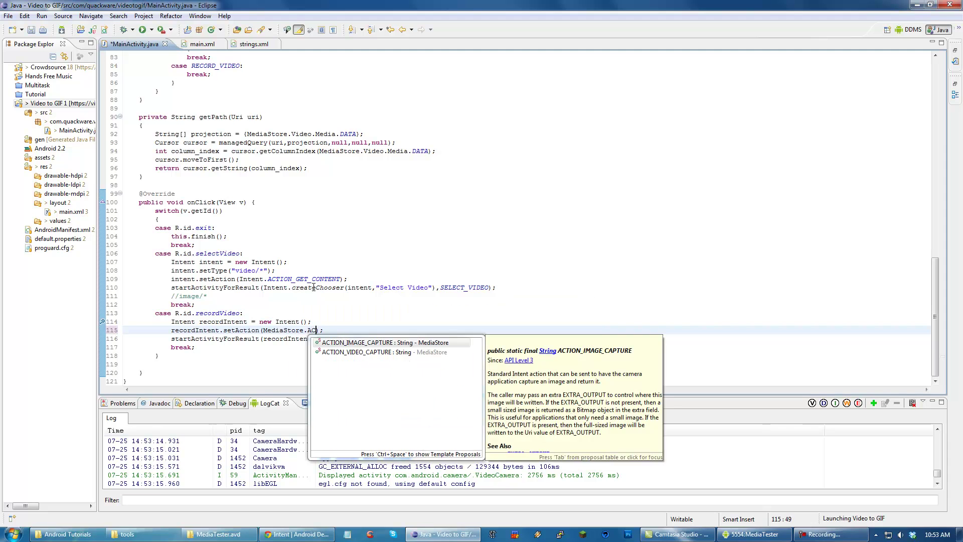
pyautogui.press('Return')
pyautogui.hotkey('ctrl', 's')
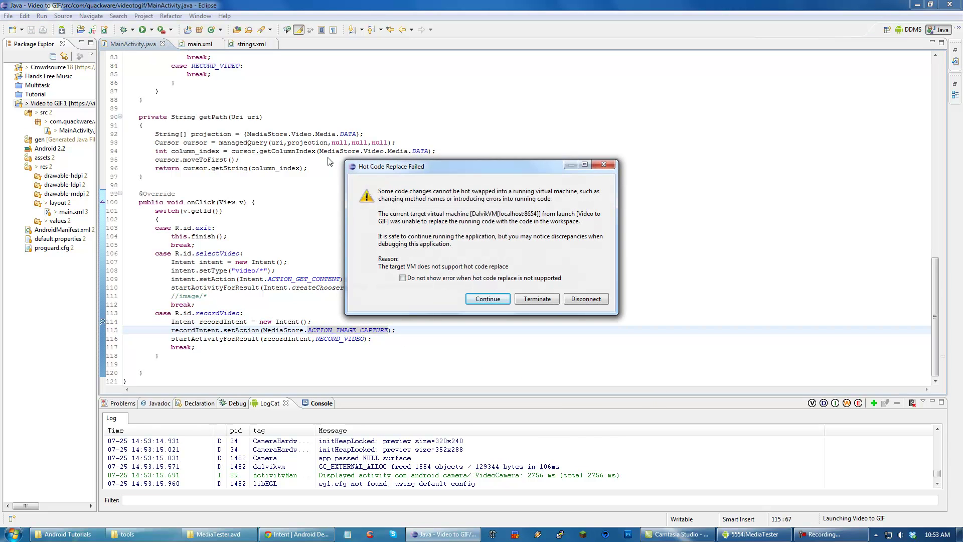
pyautogui.click(531, 299)
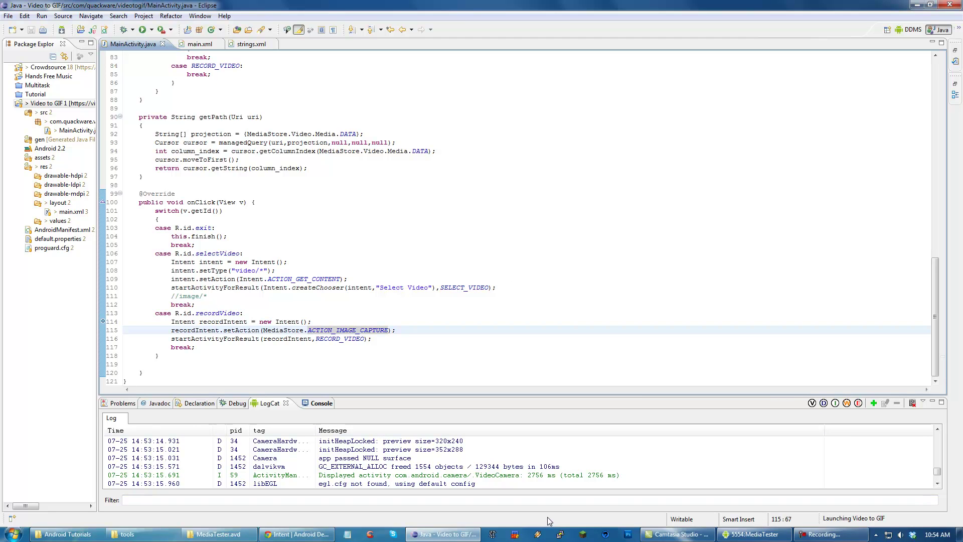
# Step: Test Record Video in the emulator, resume past the breakpoint, and dismiss the camera crash
pyautogui.click(752, 534)
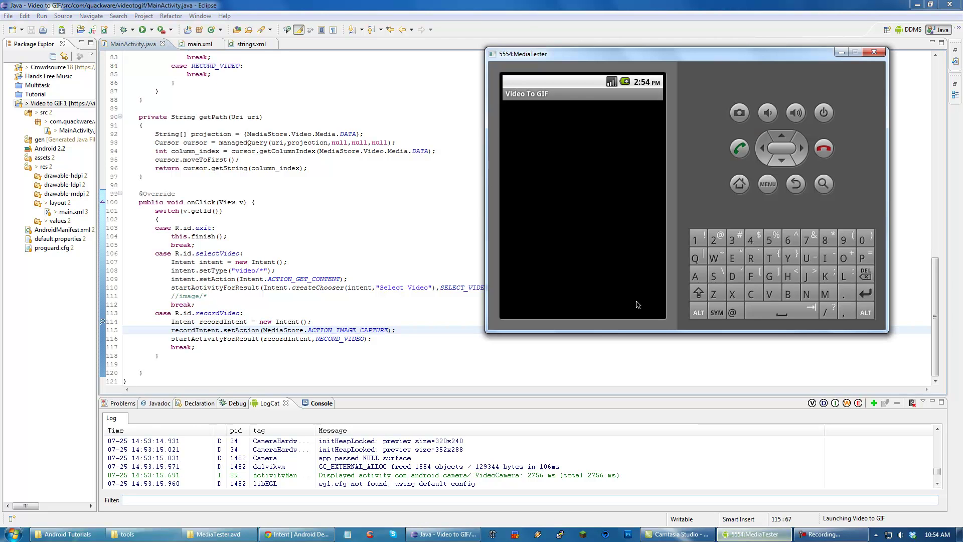
pyautogui.click(535, 172)
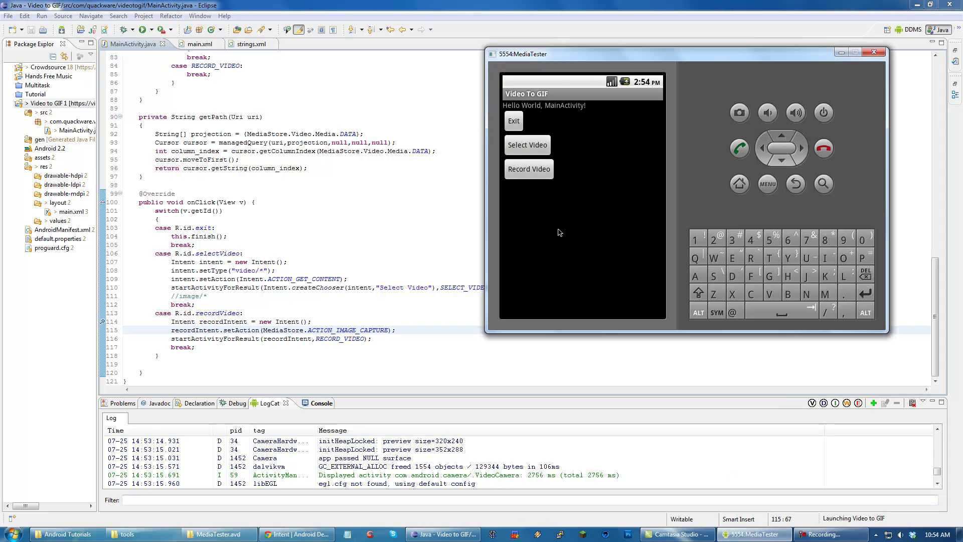
pyautogui.click(437, 226)
pyautogui.press('F8')
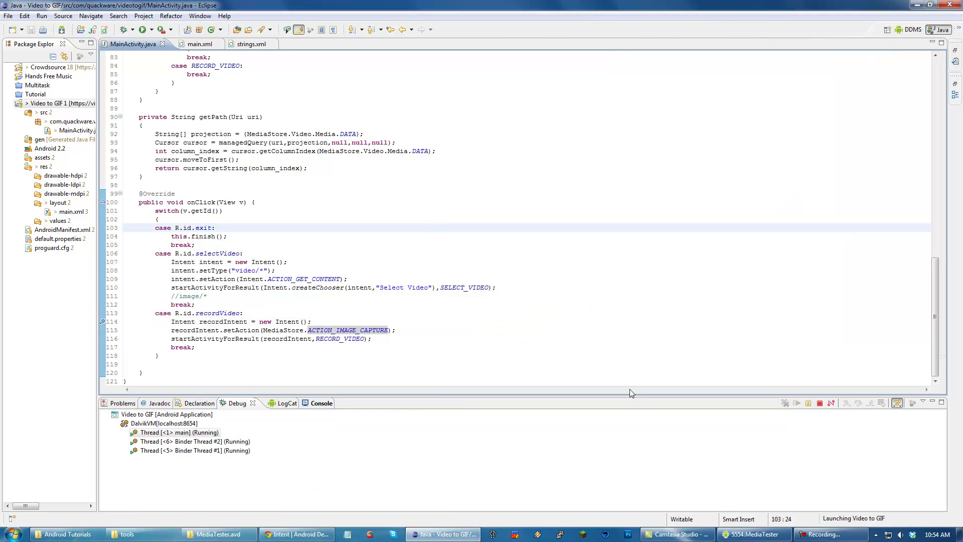
pyautogui.click(753, 534)
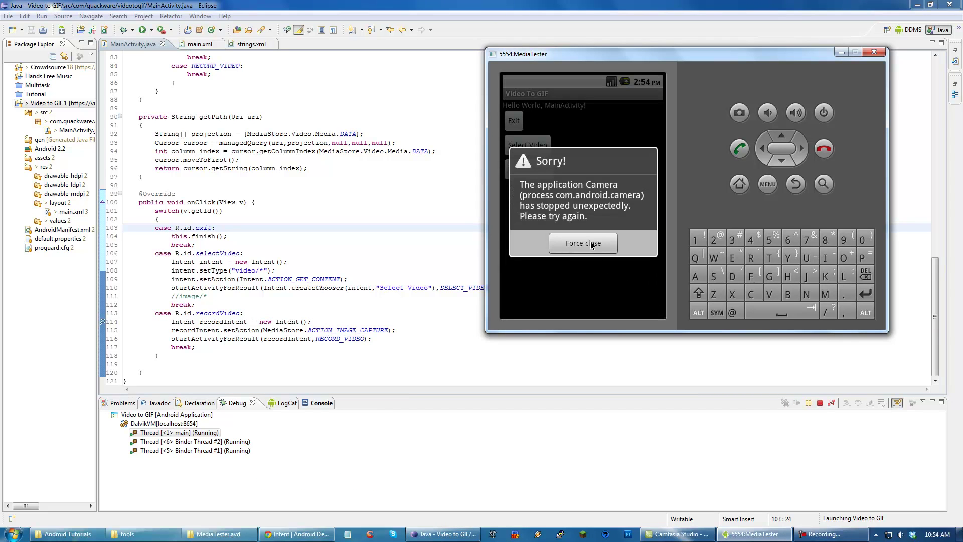
pyautogui.click(591, 245)
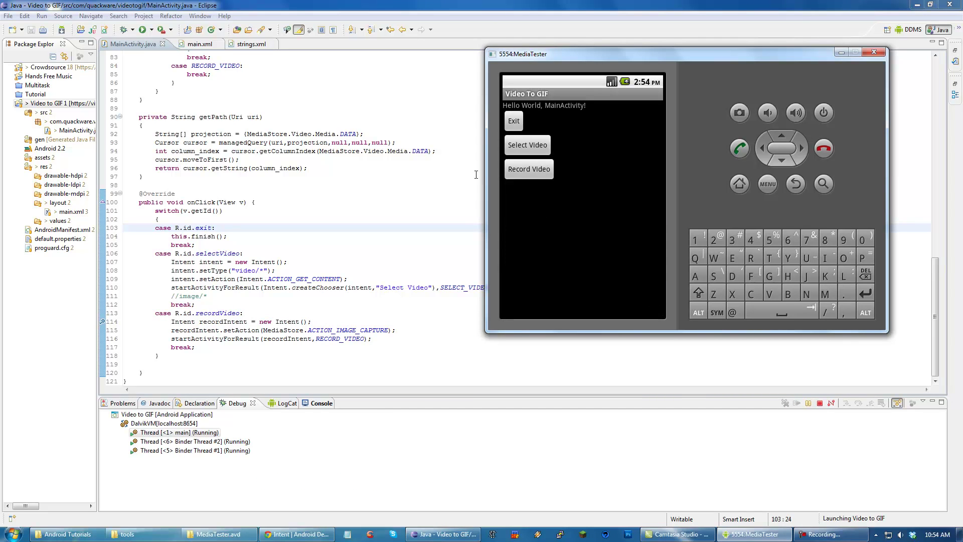
pyautogui.click(455, 166)
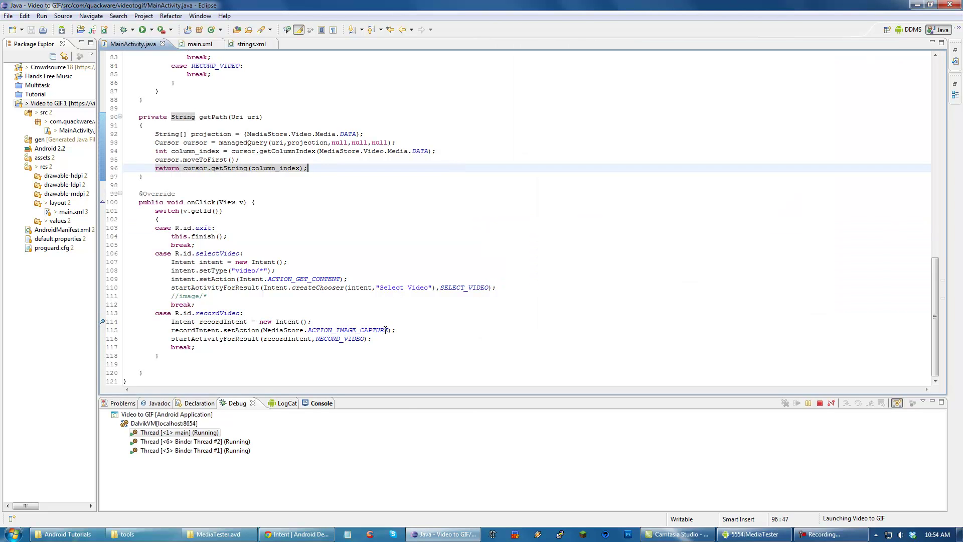
# Step: Change line 115 back to MediaStore.ACTION_VIDEO_CAPTURE and save
pyautogui.doubleClick(362, 330)
pyautogui.press('BackSpace')
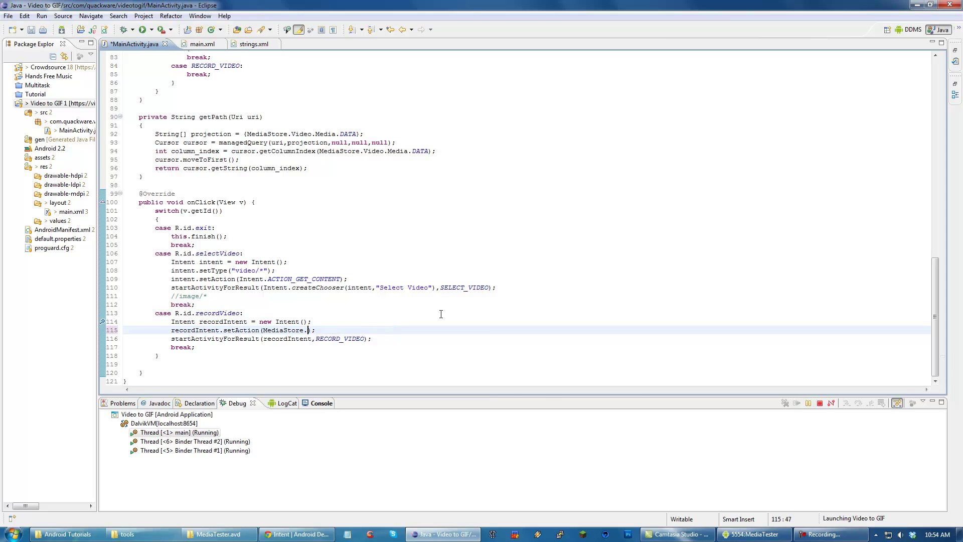
pyautogui.hotkey('ctrl', 'space')
pyautogui.write('A')
pyautogui.press('Return')
pyautogui.hotkey('ctrl', 's')
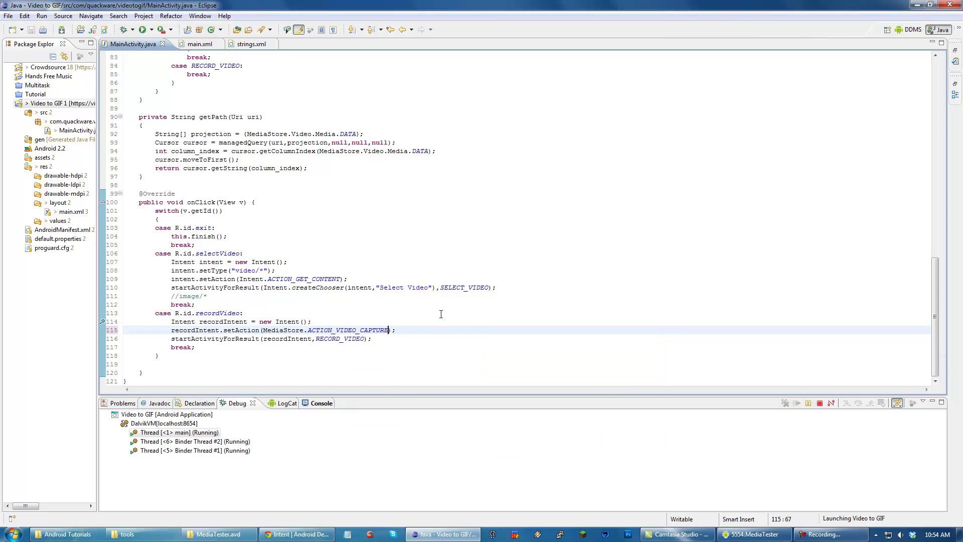
# Step: Terminate the debug session and add a blank line inside the RECORD_VIDEO case
pyautogui.click(537, 302)
pyautogui.scroll(1, 401, 305)
pyautogui.click(401, 330)
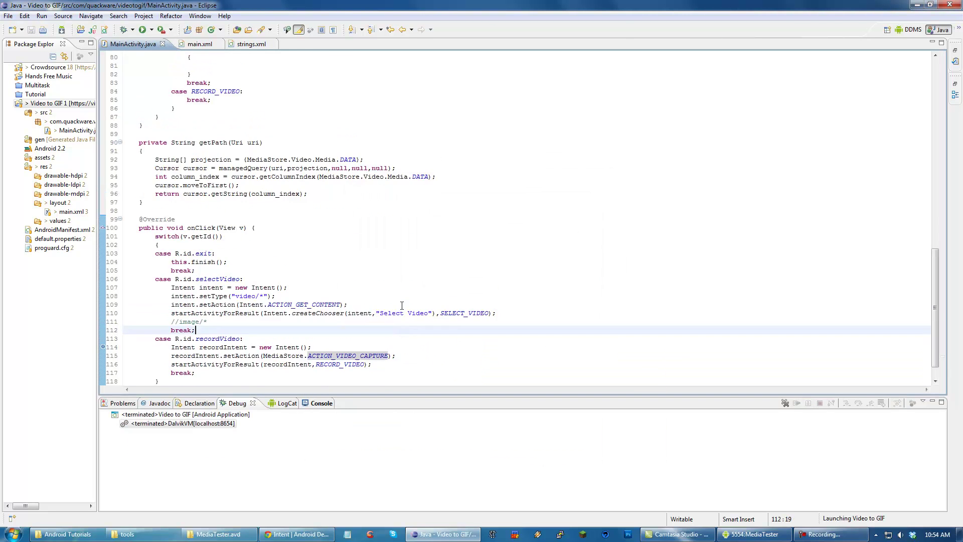
pyautogui.scroll(5, 402, 305)
pyautogui.scroll(5, 400, 304)
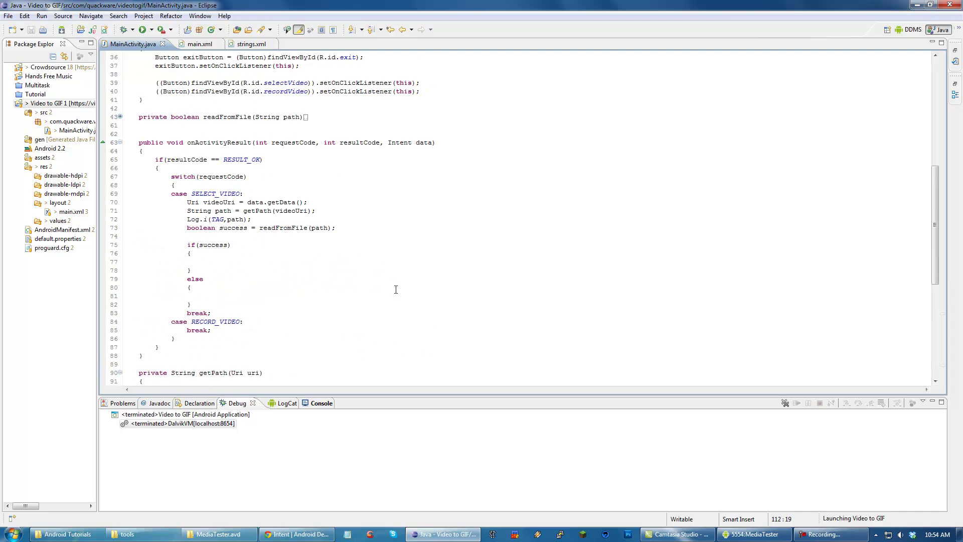
pyautogui.scroll(-5, 396, 289)
pyautogui.click(268, 194)
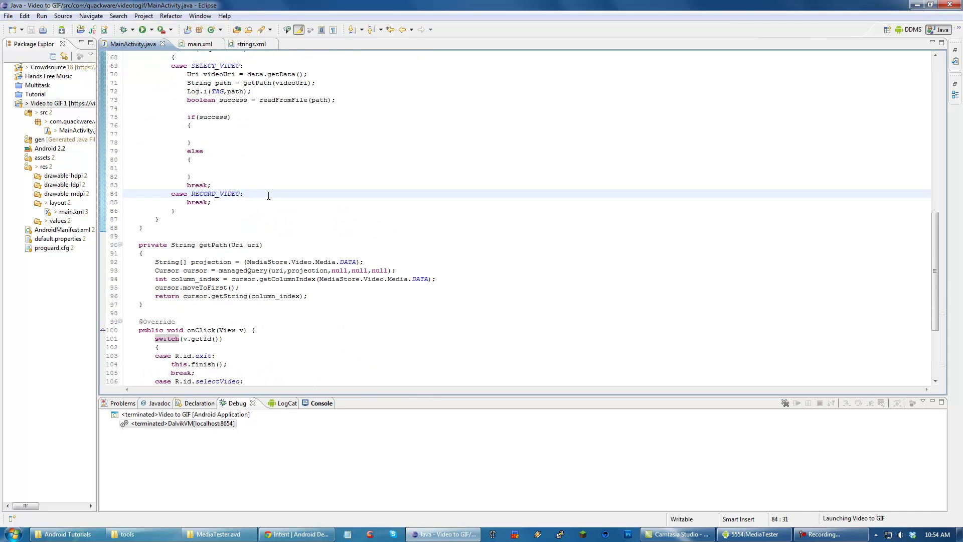
pyautogui.press('Return')
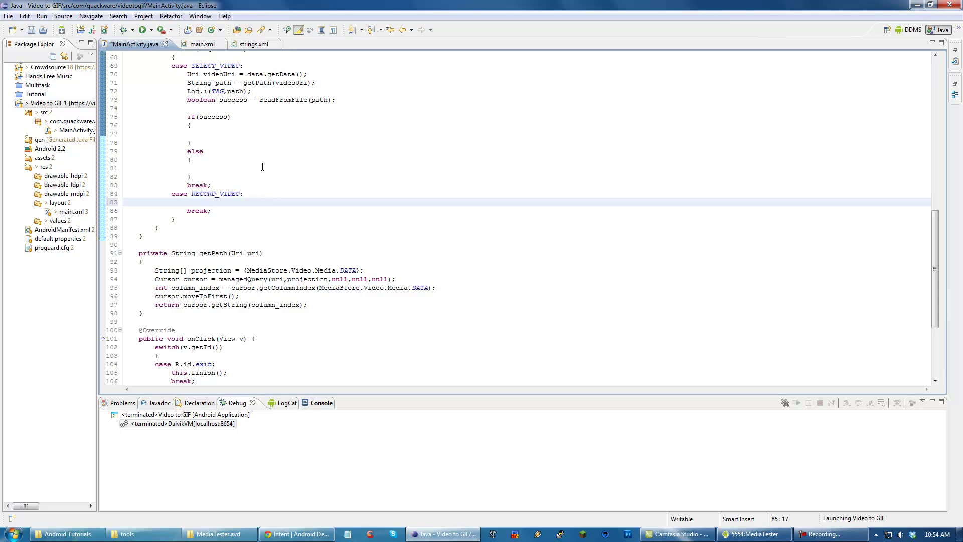
pyautogui.scroll(5, 254, 191)
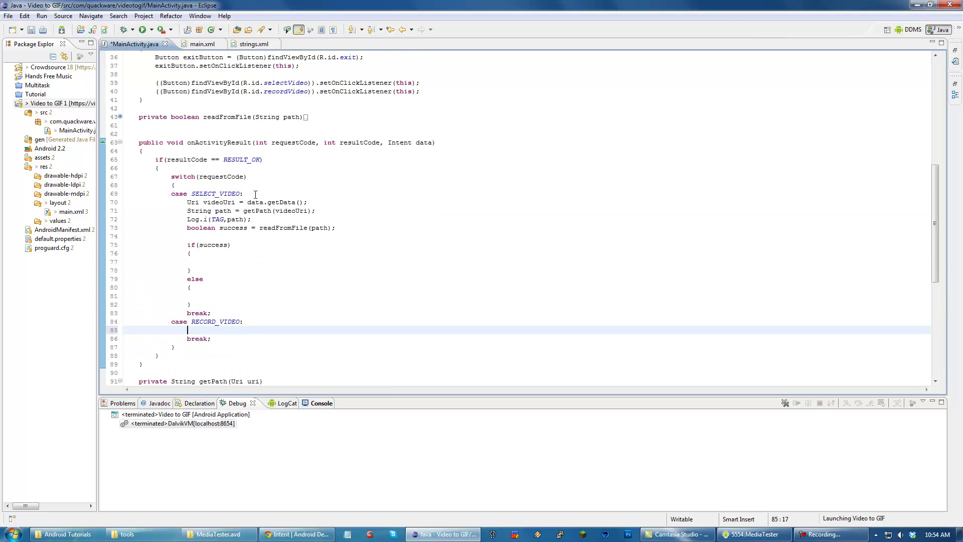
# Step: Write data.getExtras().get("data"); on the new line with content assist and save
pyautogui.click(409, 143)
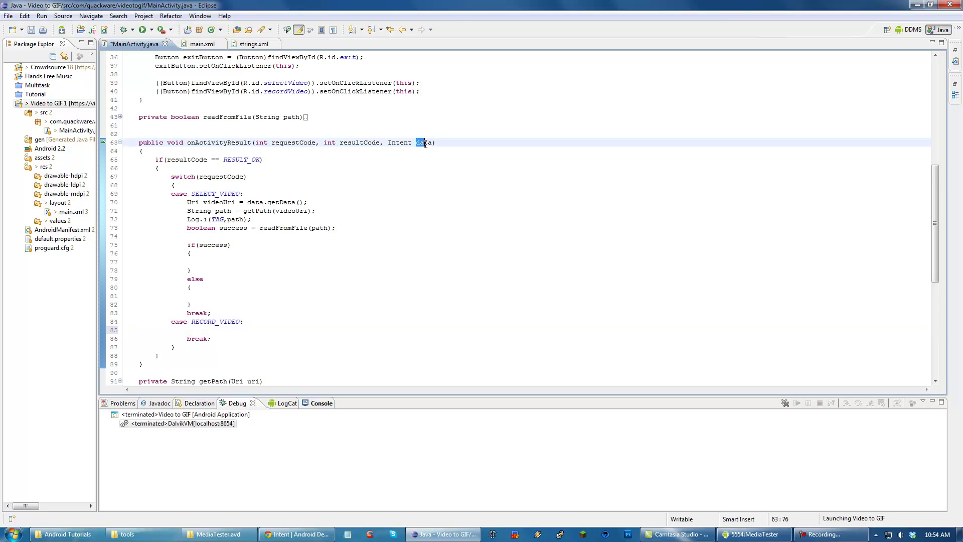
pyautogui.click(346, 253)
pyautogui.click(236, 330)
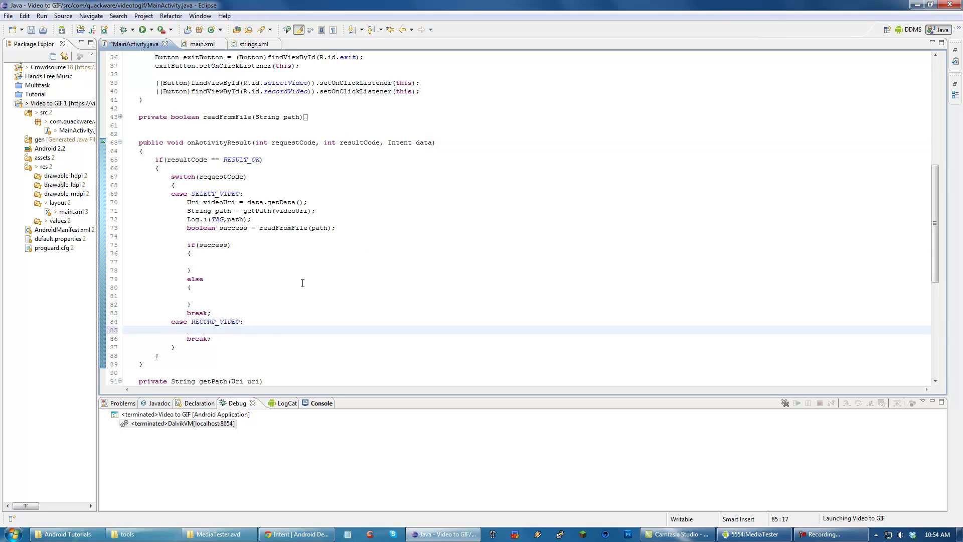
pyautogui.write('data')
pyautogui.hotkey('ctrl', 'space')
pyautogui.write('t')
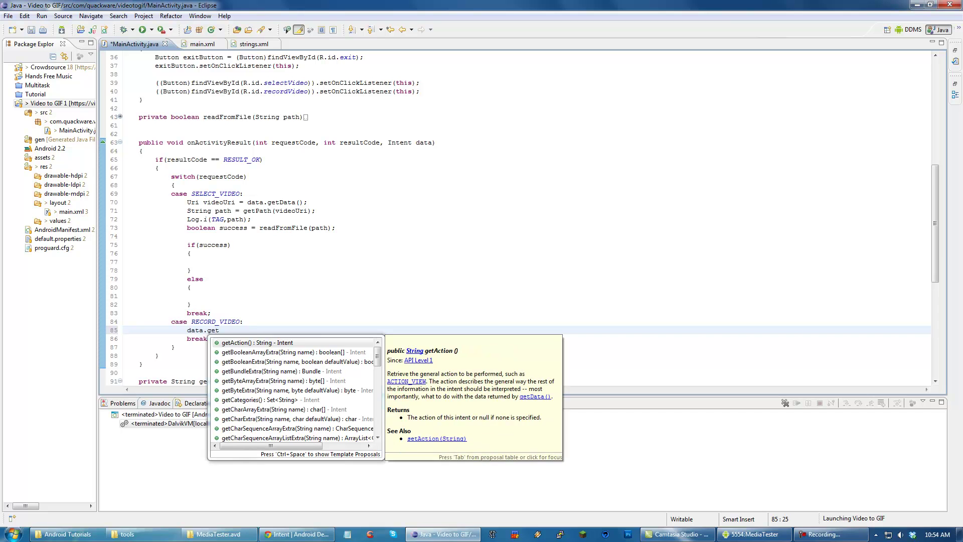
pyautogui.write('D')
pyautogui.press('BackSpace')
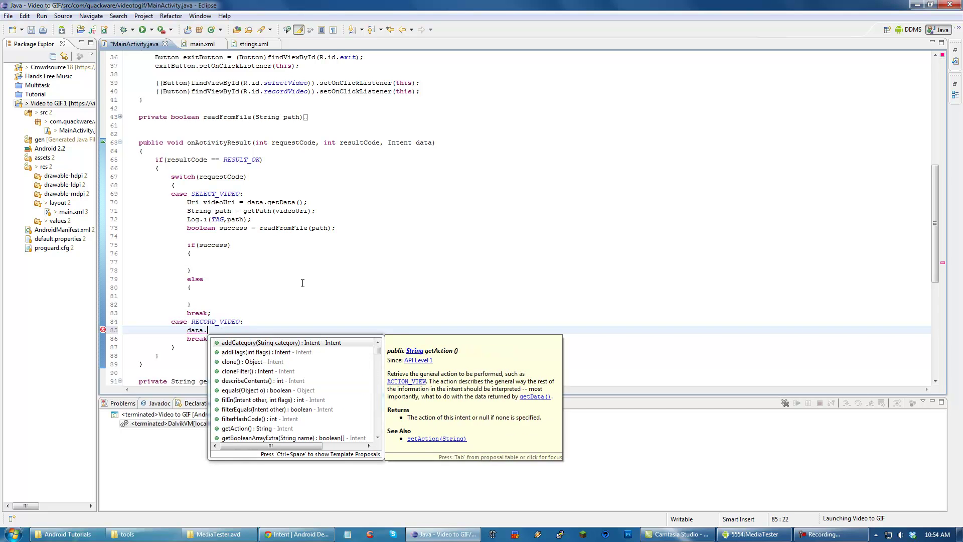
pyautogui.press('BackSpace')
pyautogui.write('tEx')
pyautogui.press('Return')
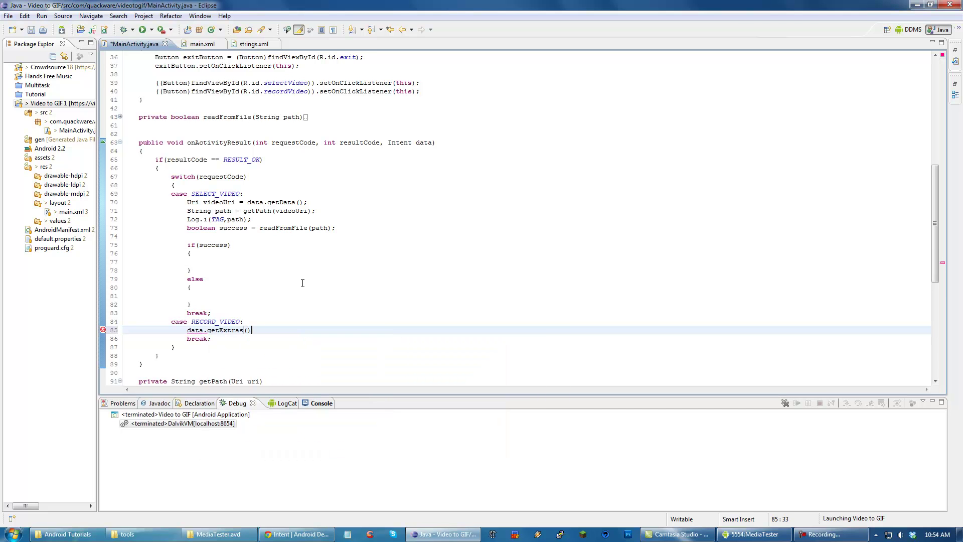
pyautogui.write('.get')
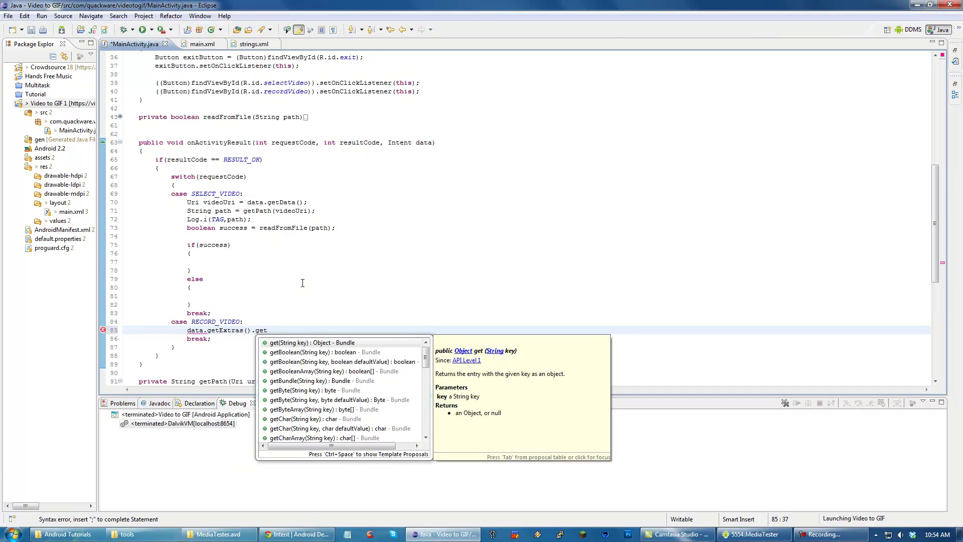
pyautogui.press('Return')
pyautogui.write('"data')
pyautogui.press('End')
pyautogui.write(';')
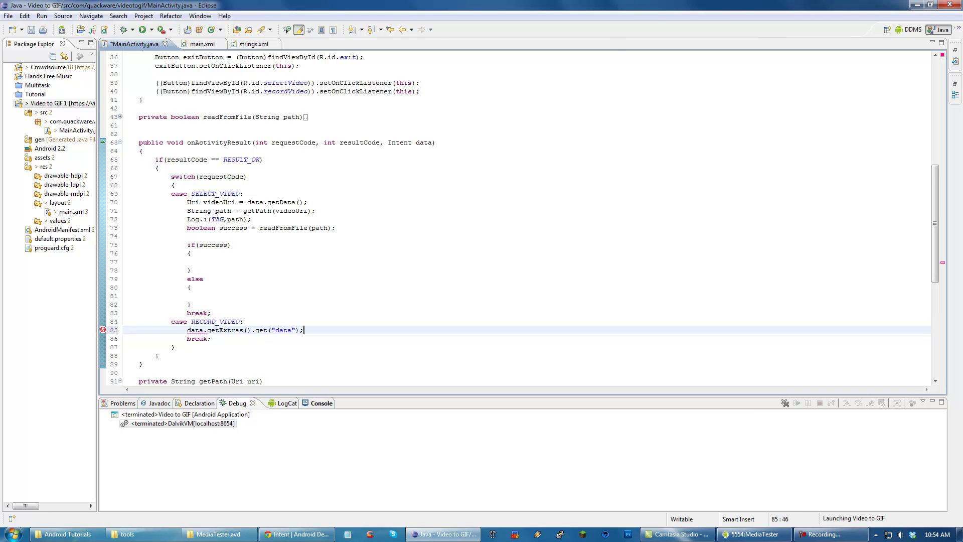
pyautogui.hotkey('ctrl', 's')
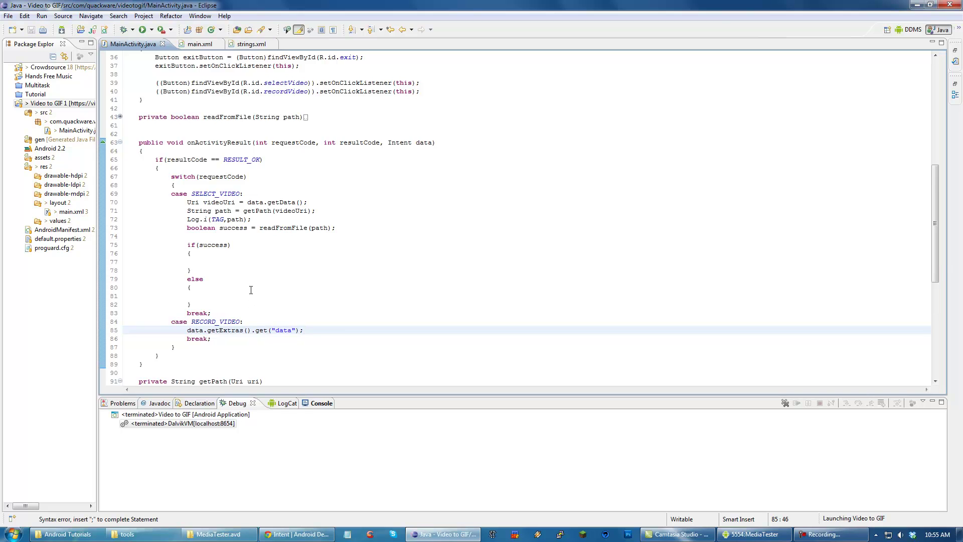
pyautogui.scroll(-5, 251, 289)
# Step: Prefix line 85 with // and add a "//way to access data?" line above it, then save
pyautogui.doubleClick(190, 201)
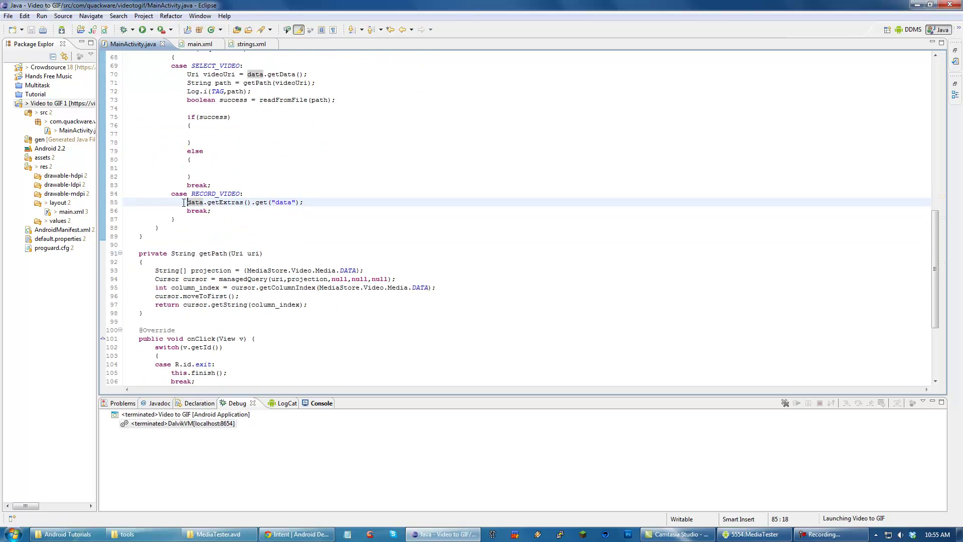
pyautogui.write('//')
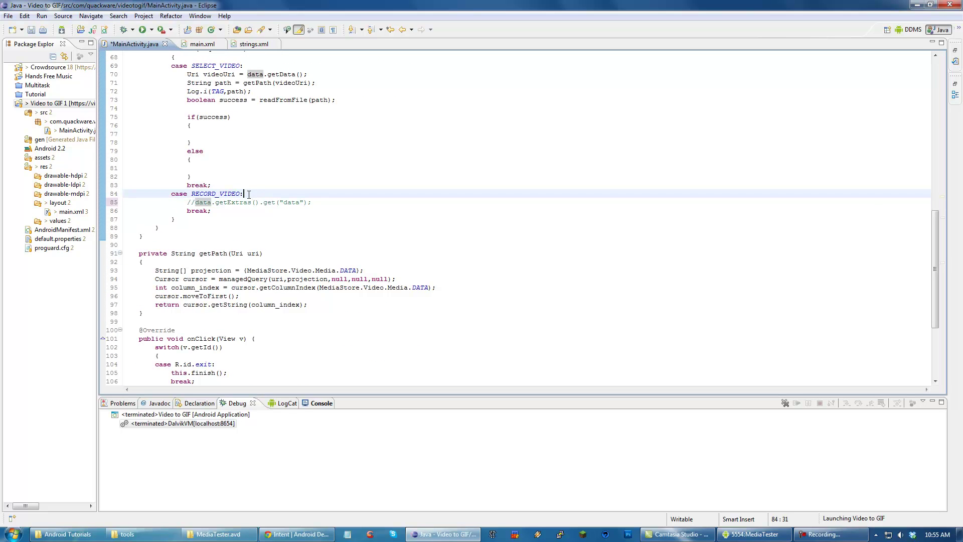
pyautogui.hotkey('ctrl', 'shift', 'Return')
pyautogui.write('way to access data?')
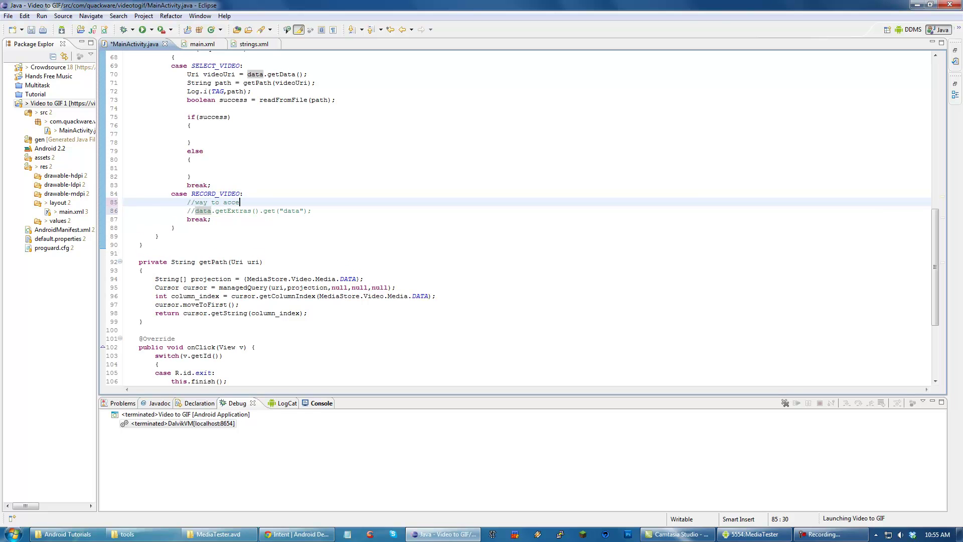
pyautogui.hotkey('ctrl', 's')
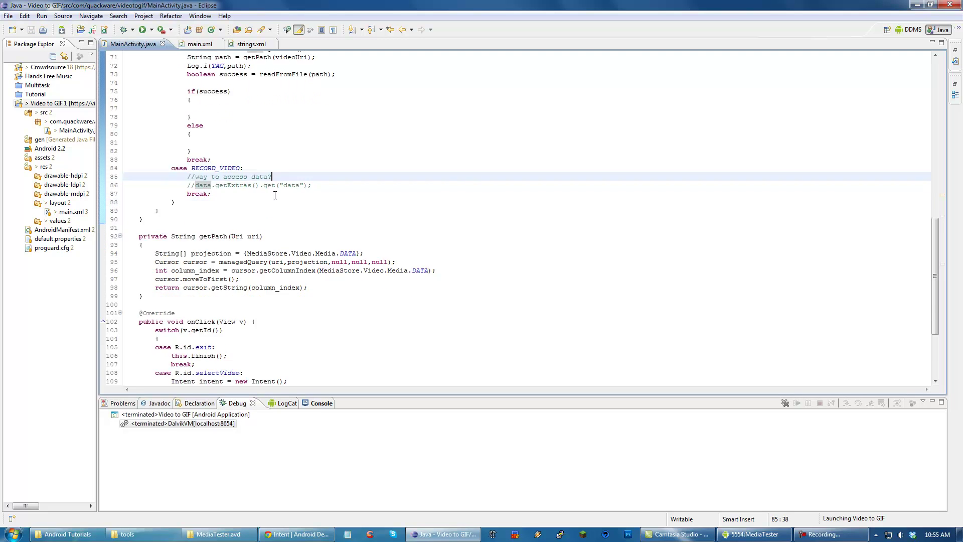
pyautogui.scroll(-4, 271, 202)
# Step: Collapse the getPath method
pyautogui.click(278, 194)
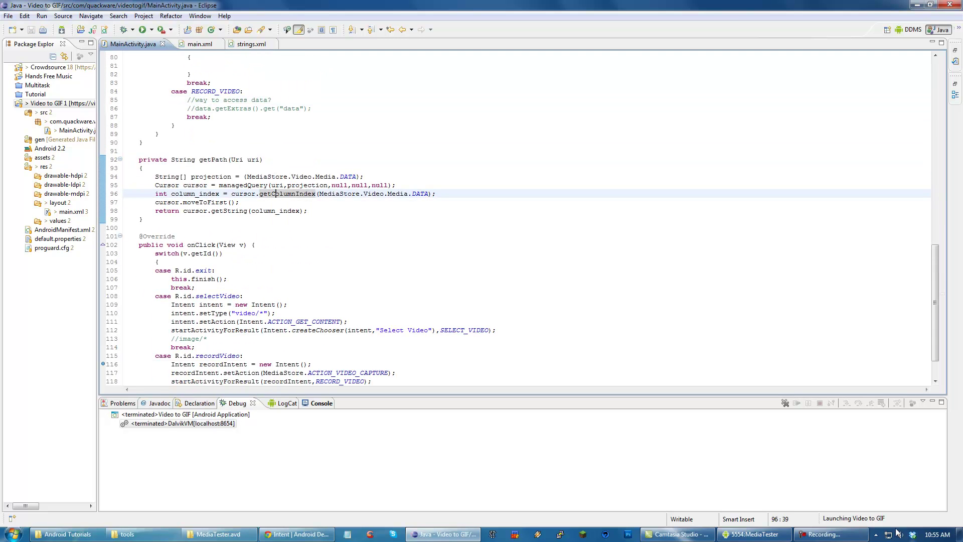
pyautogui.click(831, 534)
pyautogui.click(832, 534)
pyautogui.click(119, 160)
pyautogui.scroll(5, 162, 221)
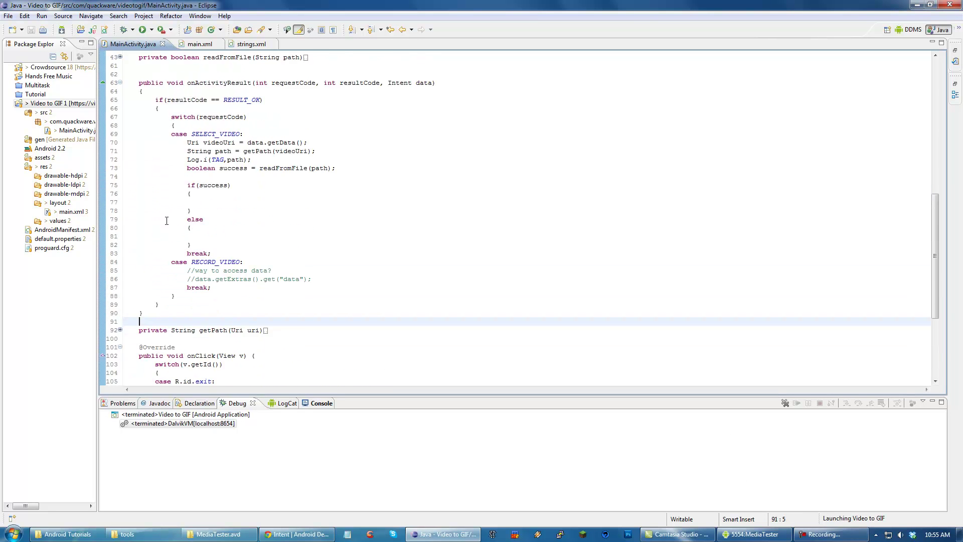
pyautogui.scroll(5, 162, 222)
pyautogui.scroll(5, 162, 221)
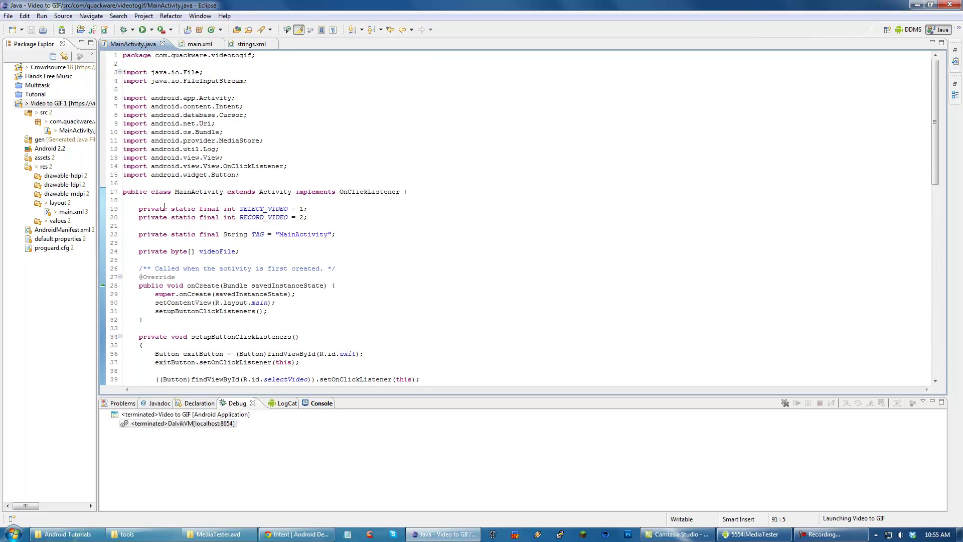
pyautogui.click(196, 44)
pyautogui.click(300, 125)
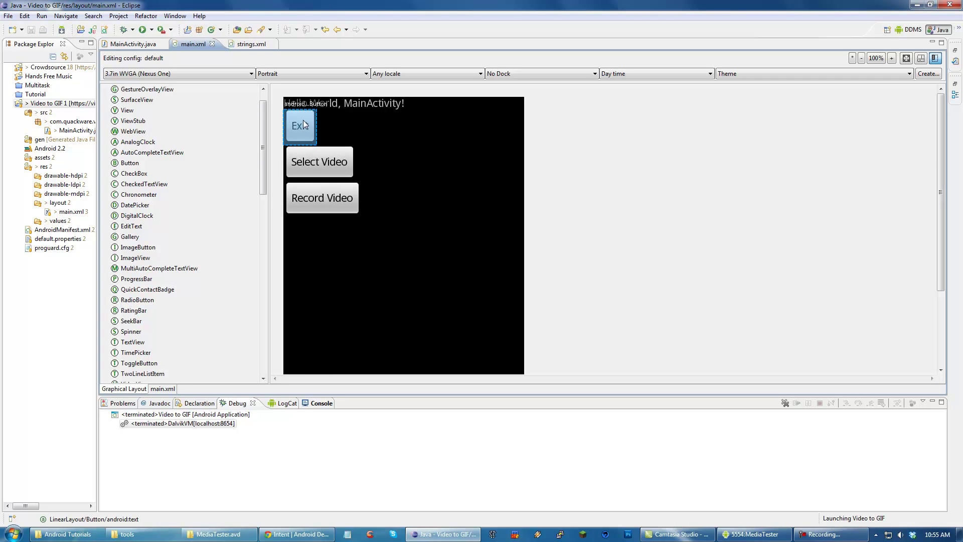
pyautogui.click(319, 162)
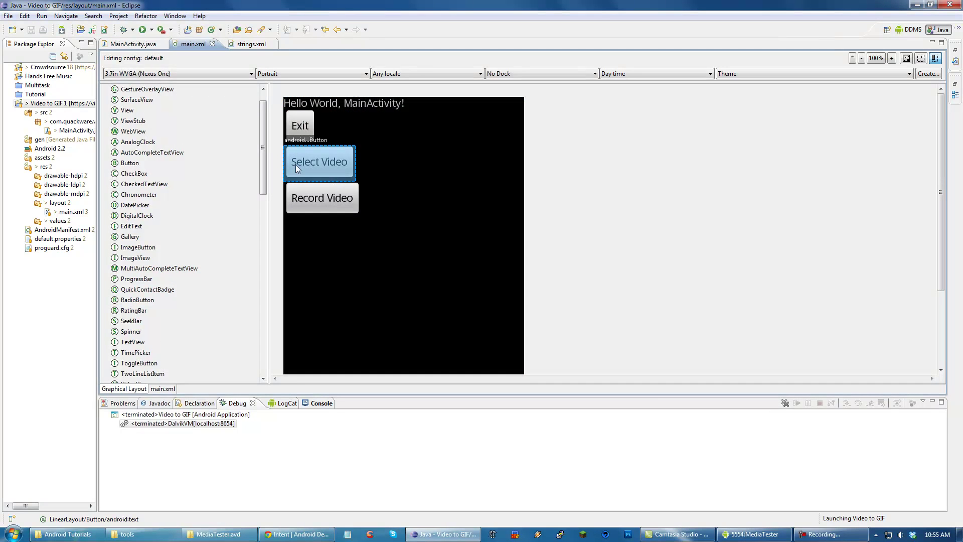
pyautogui.click(133, 44)
pyautogui.click(150, 159)
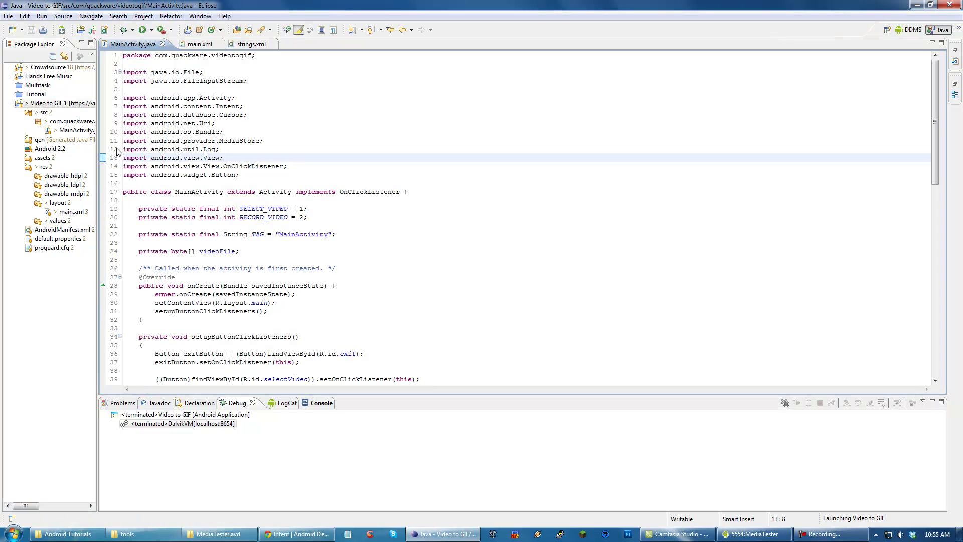
pyautogui.click(125, 148)
pyautogui.scroll(-6, 190, 192)
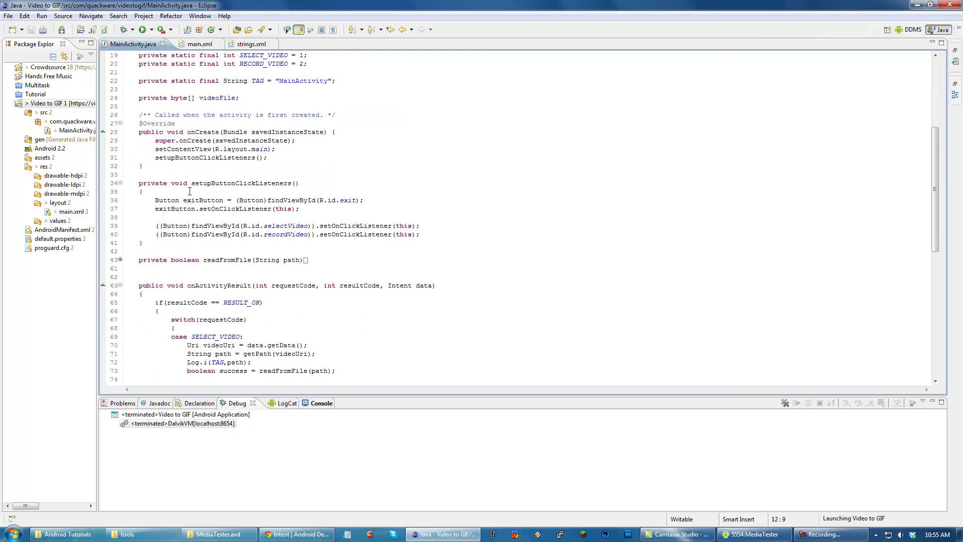
pyautogui.scroll(-6, 190, 192)
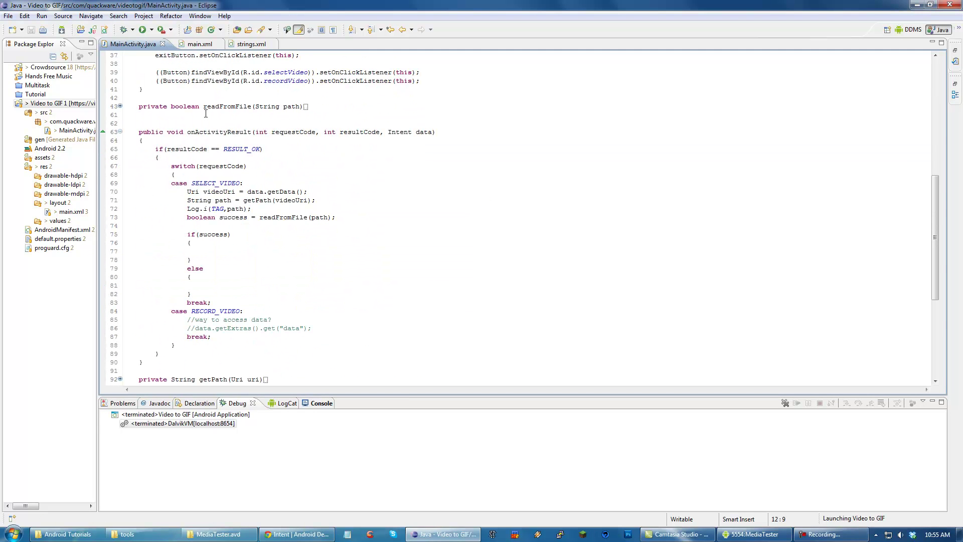
pyautogui.scroll(6, 205, 113)
pyautogui.scroll(6, 205, 112)
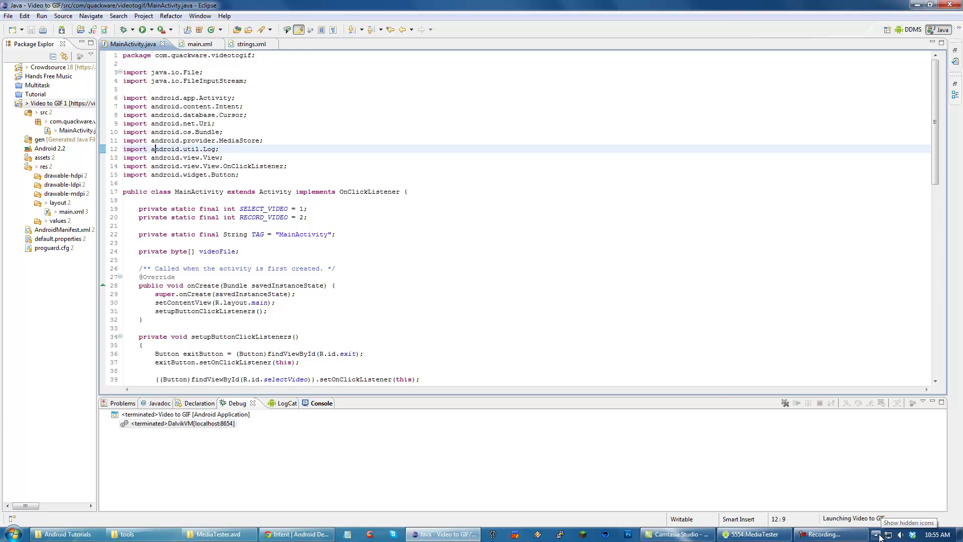
pyautogui.click(368, 201)
pyautogui.scroll(-7, 314, 182)
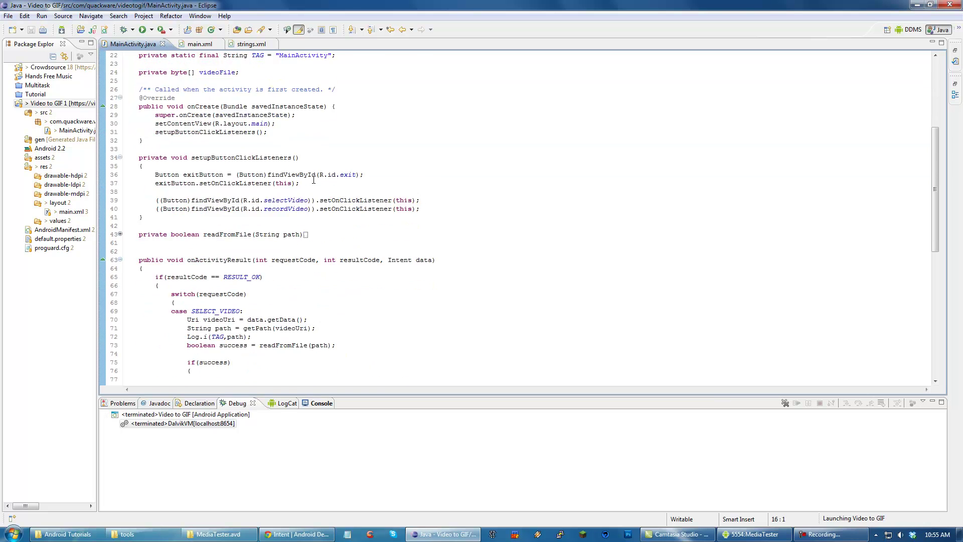
pyautogui.scroll(-6, 314, 181)
pyautogui.scroll(-6, 301, 173)
pyautogui.scroll(-2, 299, 173)
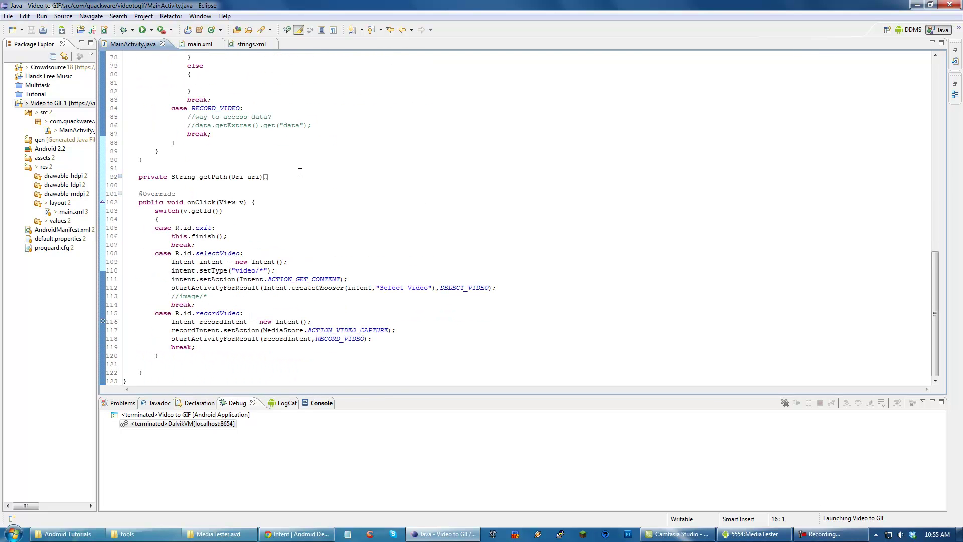
pyautogui.scroll(5, 299, 173)
pyautogui.scroll(3, 300, 173)
pyautogui.scroll(4, 300, 173)
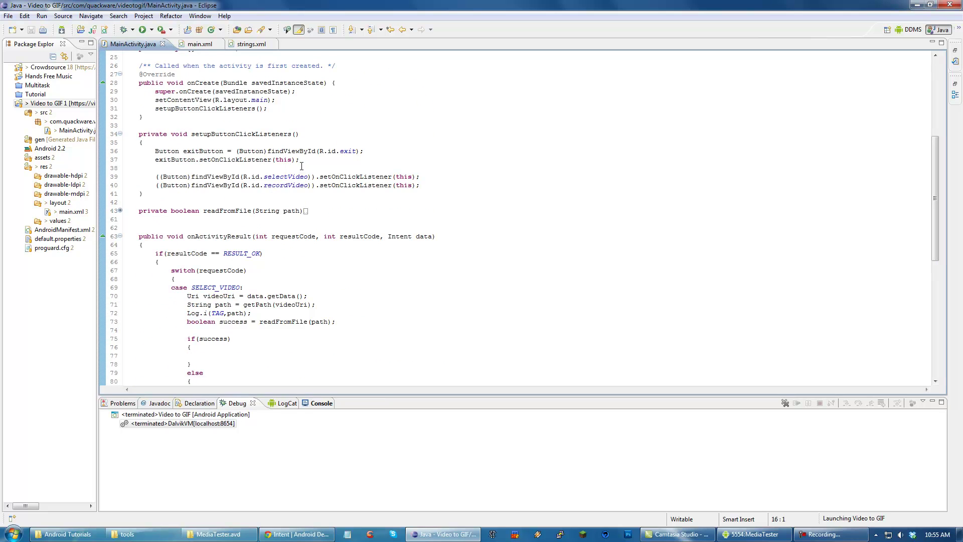
pyautogui.click(119, 211)
pyautogui.click(119, 210)
pyautogui.scroll(5, 316, 183)
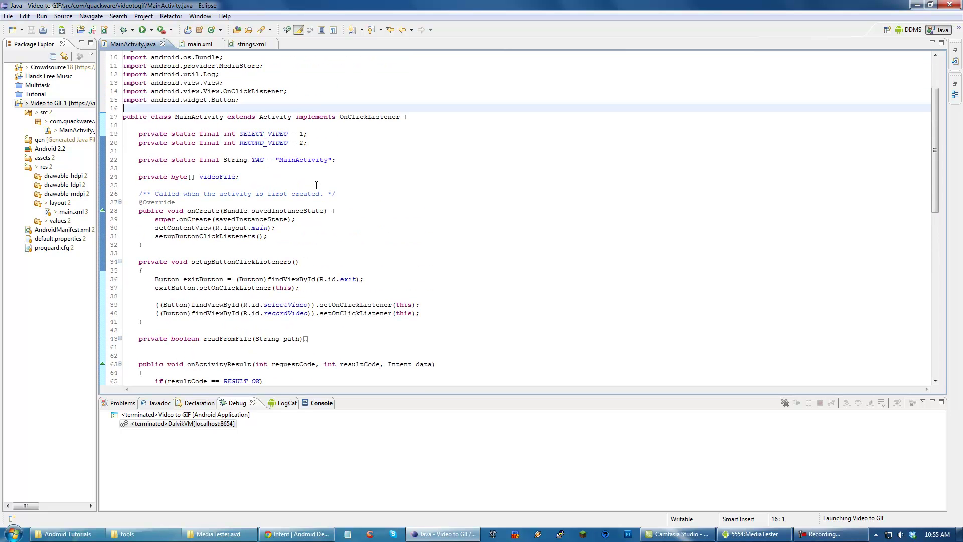
pyautogui.scroll(-8, 316, 183)
pyautogui.scroll(-6, 316, 183)
pyautogui.scroll(-5, 316, 183)
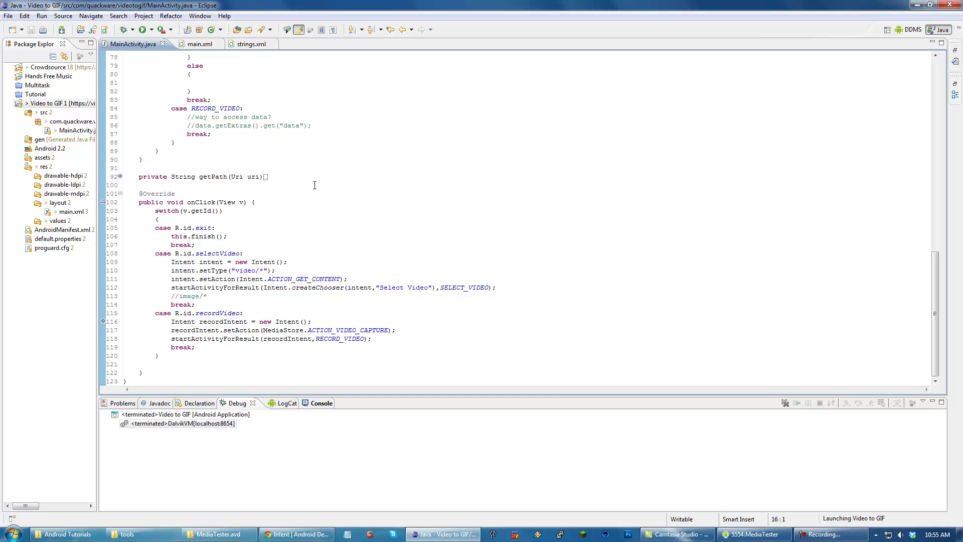
pyautogui.click(324, 281)
pyautogui.click(239, 194)
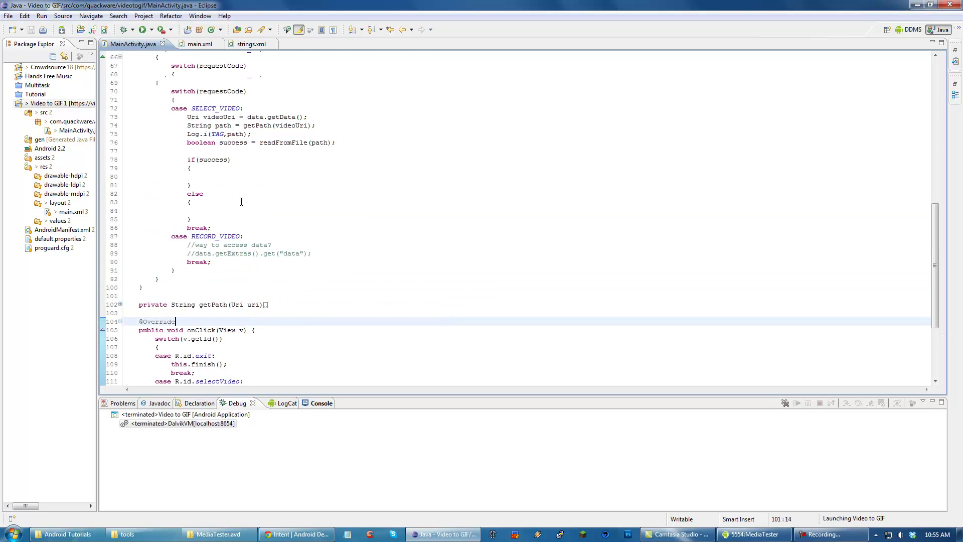
pyautogui.scroll(10, 239, 199)
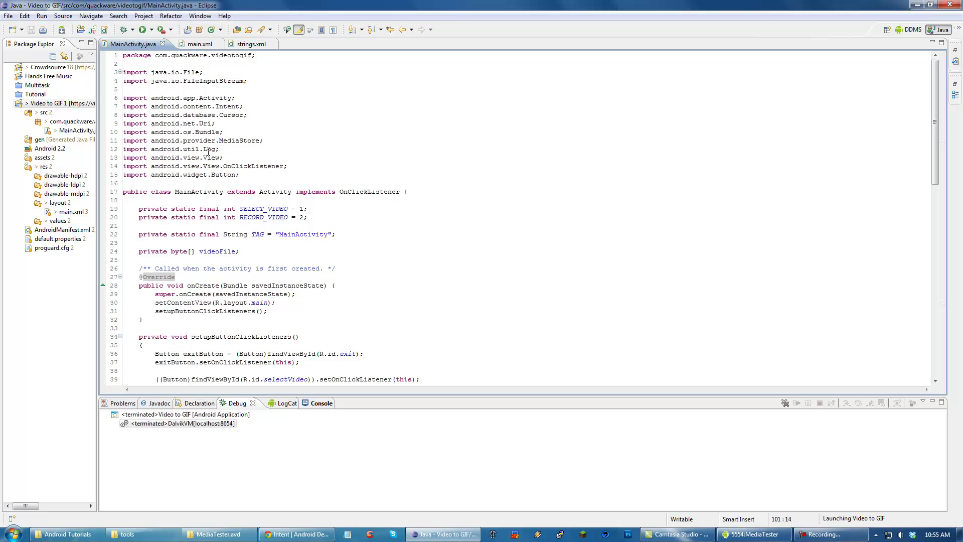